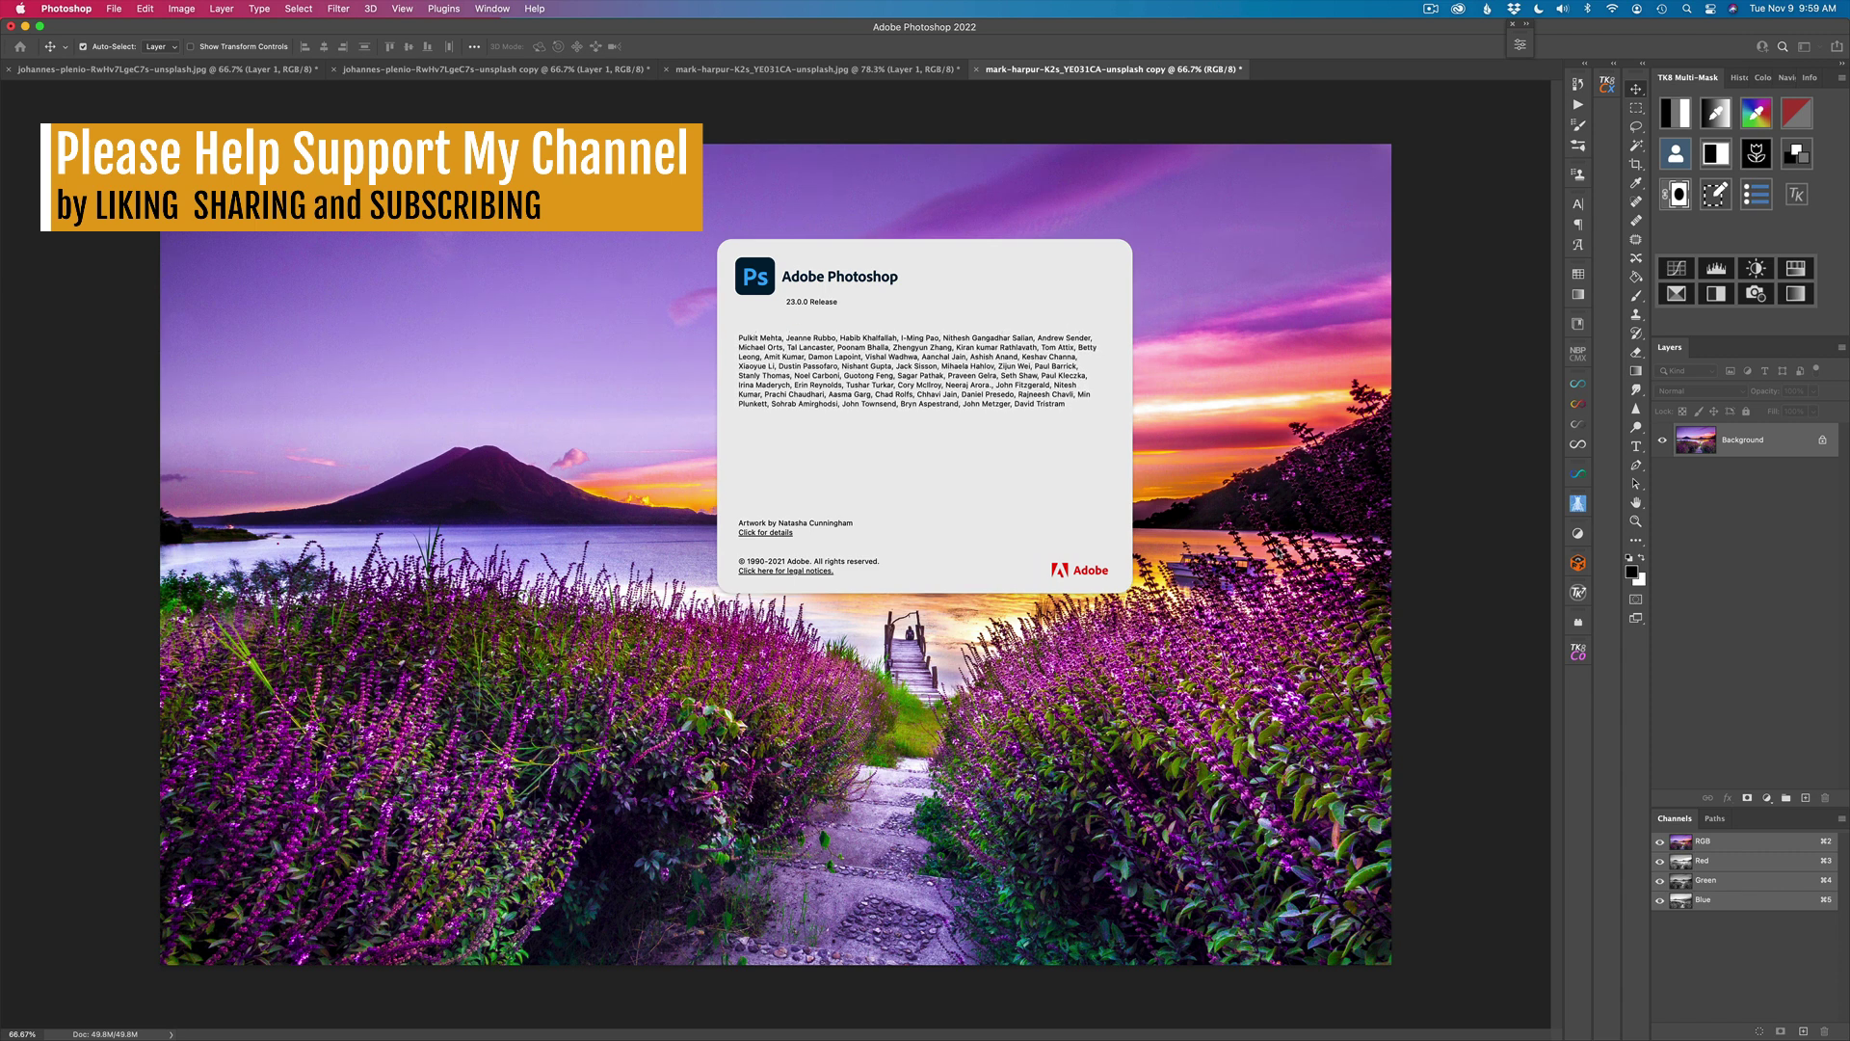
Close the About dialog and open Neural Filters with Landscape Mixer switched on
{"action": "left_click", "coordinate": [717, 173]}
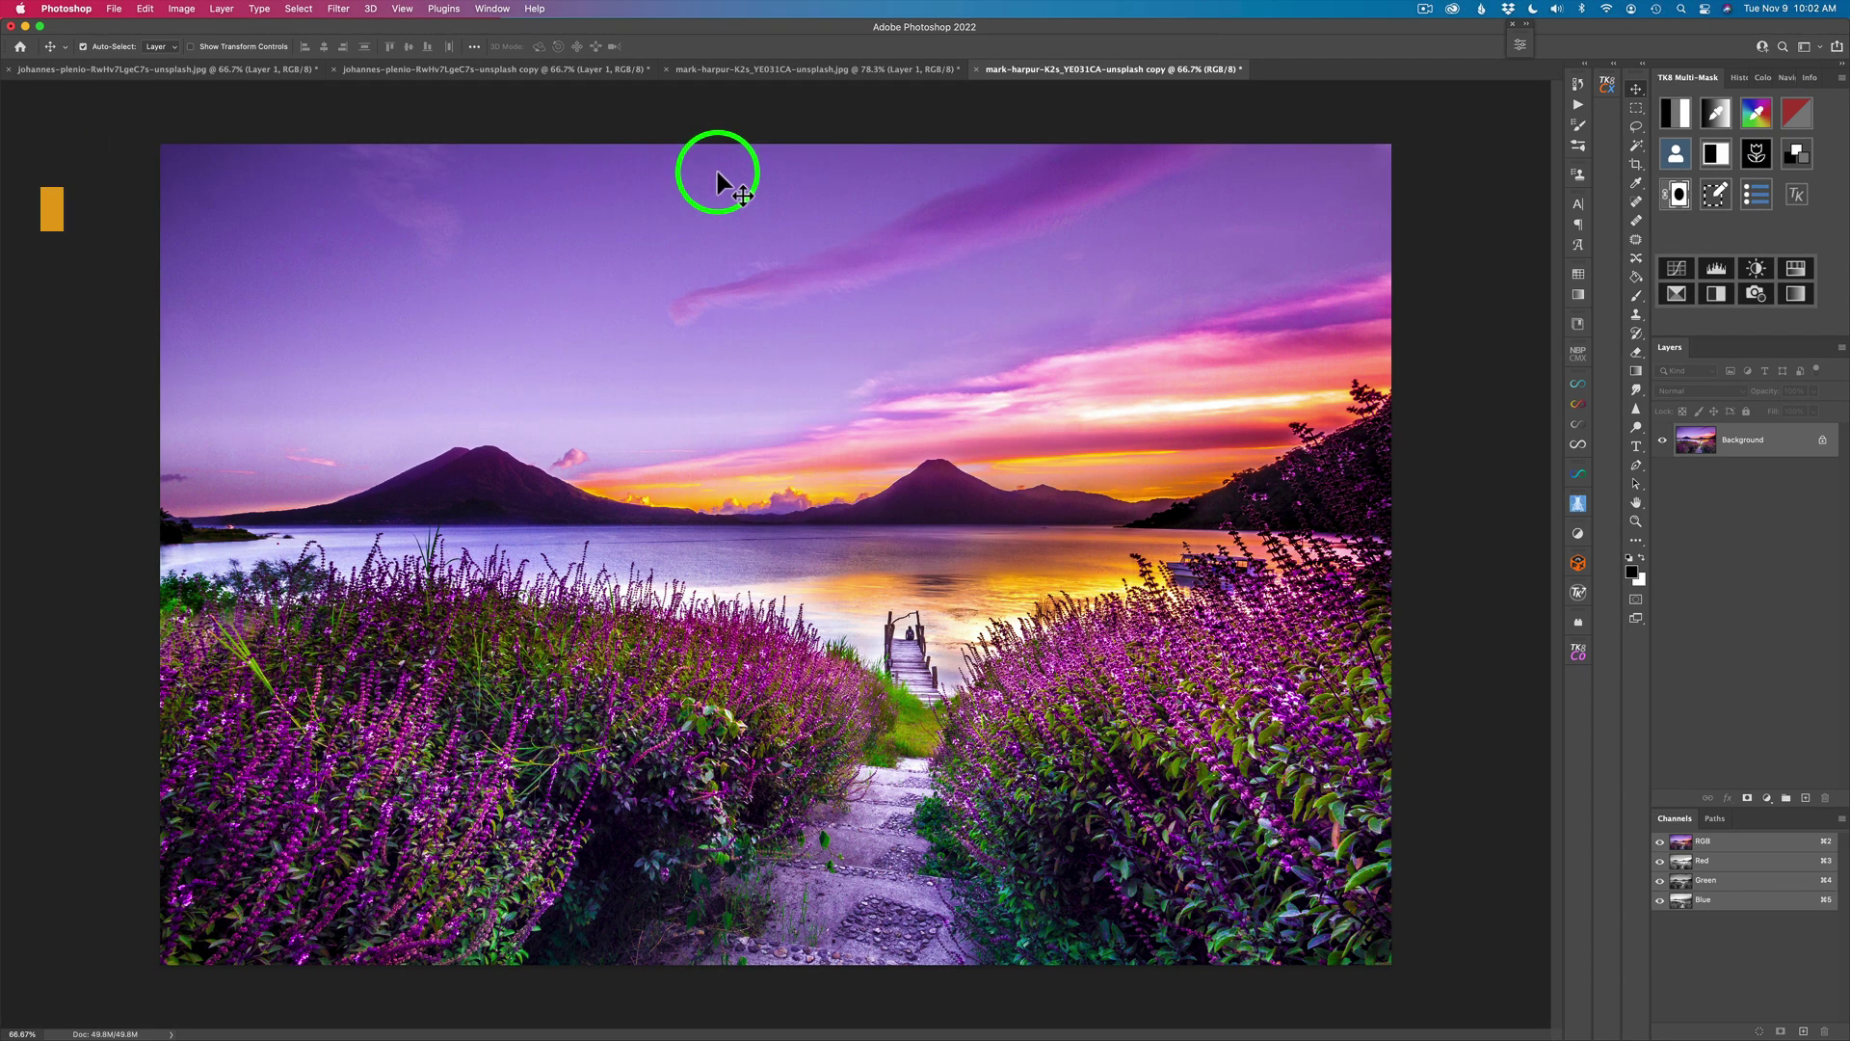
{"action": "left_click", "coordinate": [343, 10]}
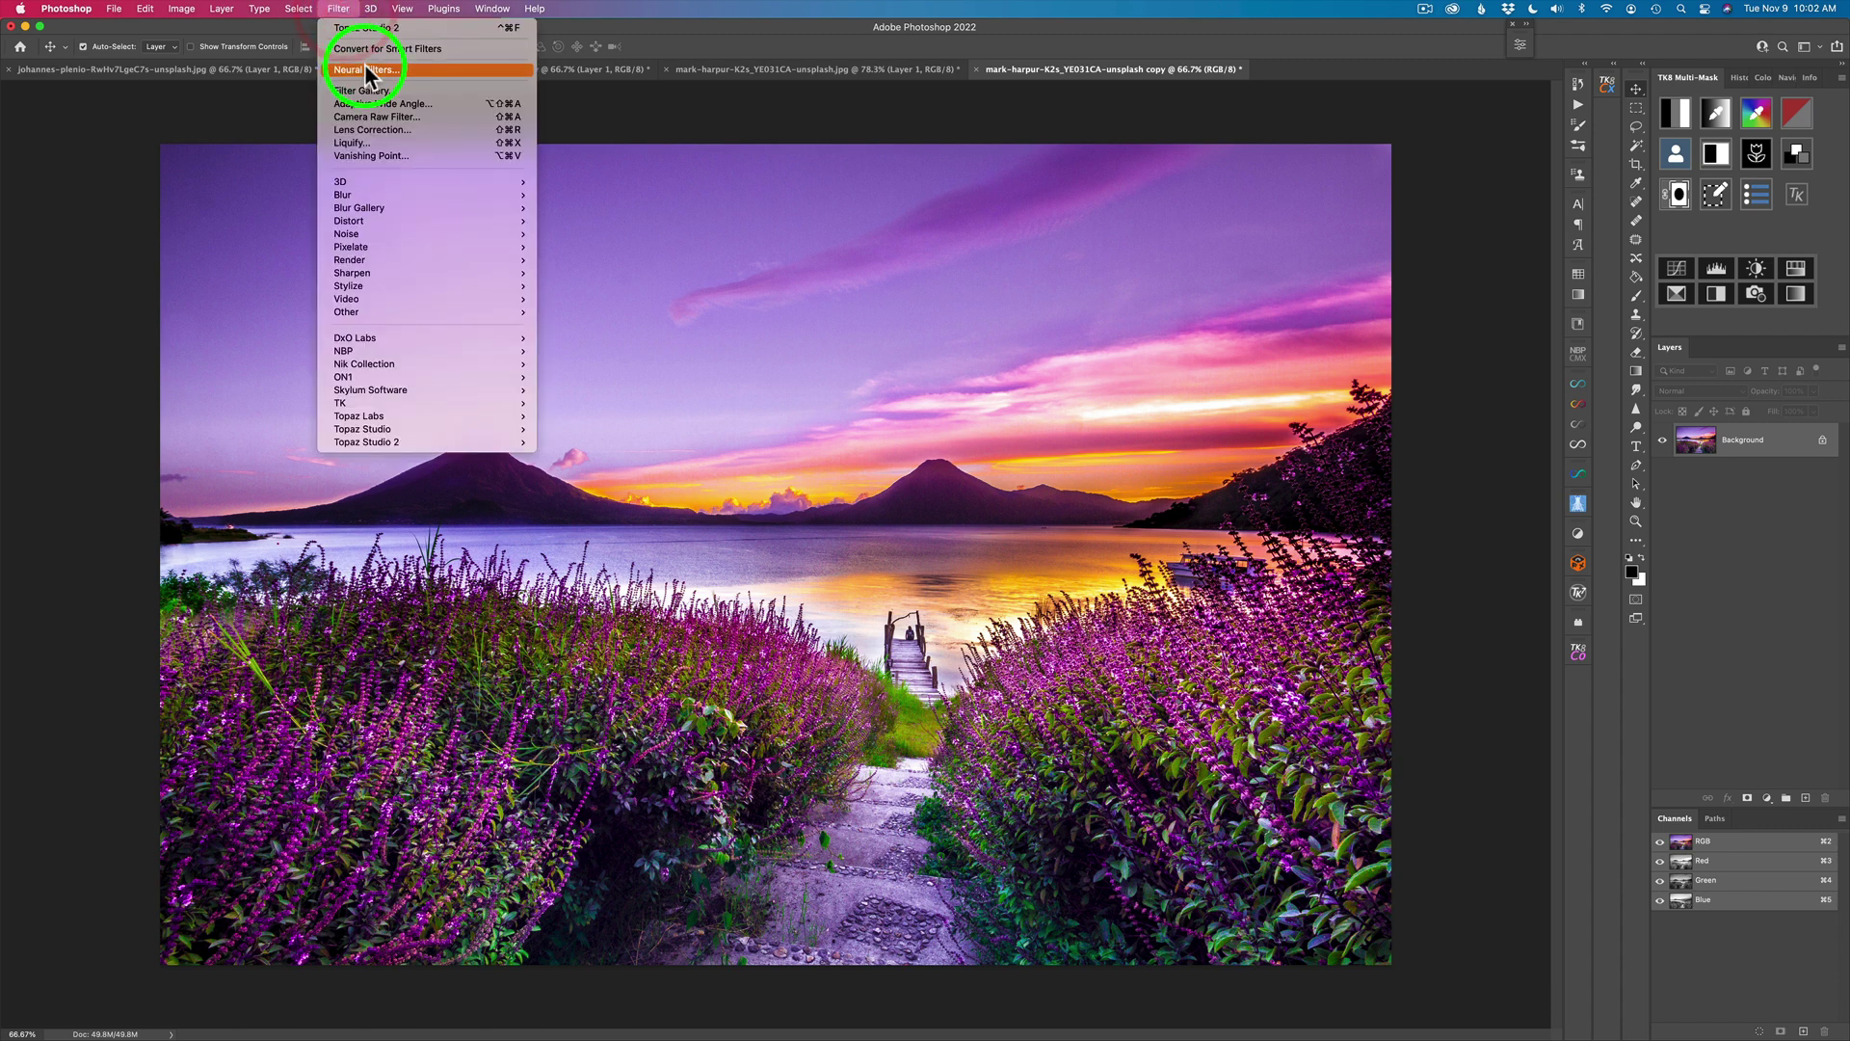
{"action": "left_click", "coordinate": [366, 69]}
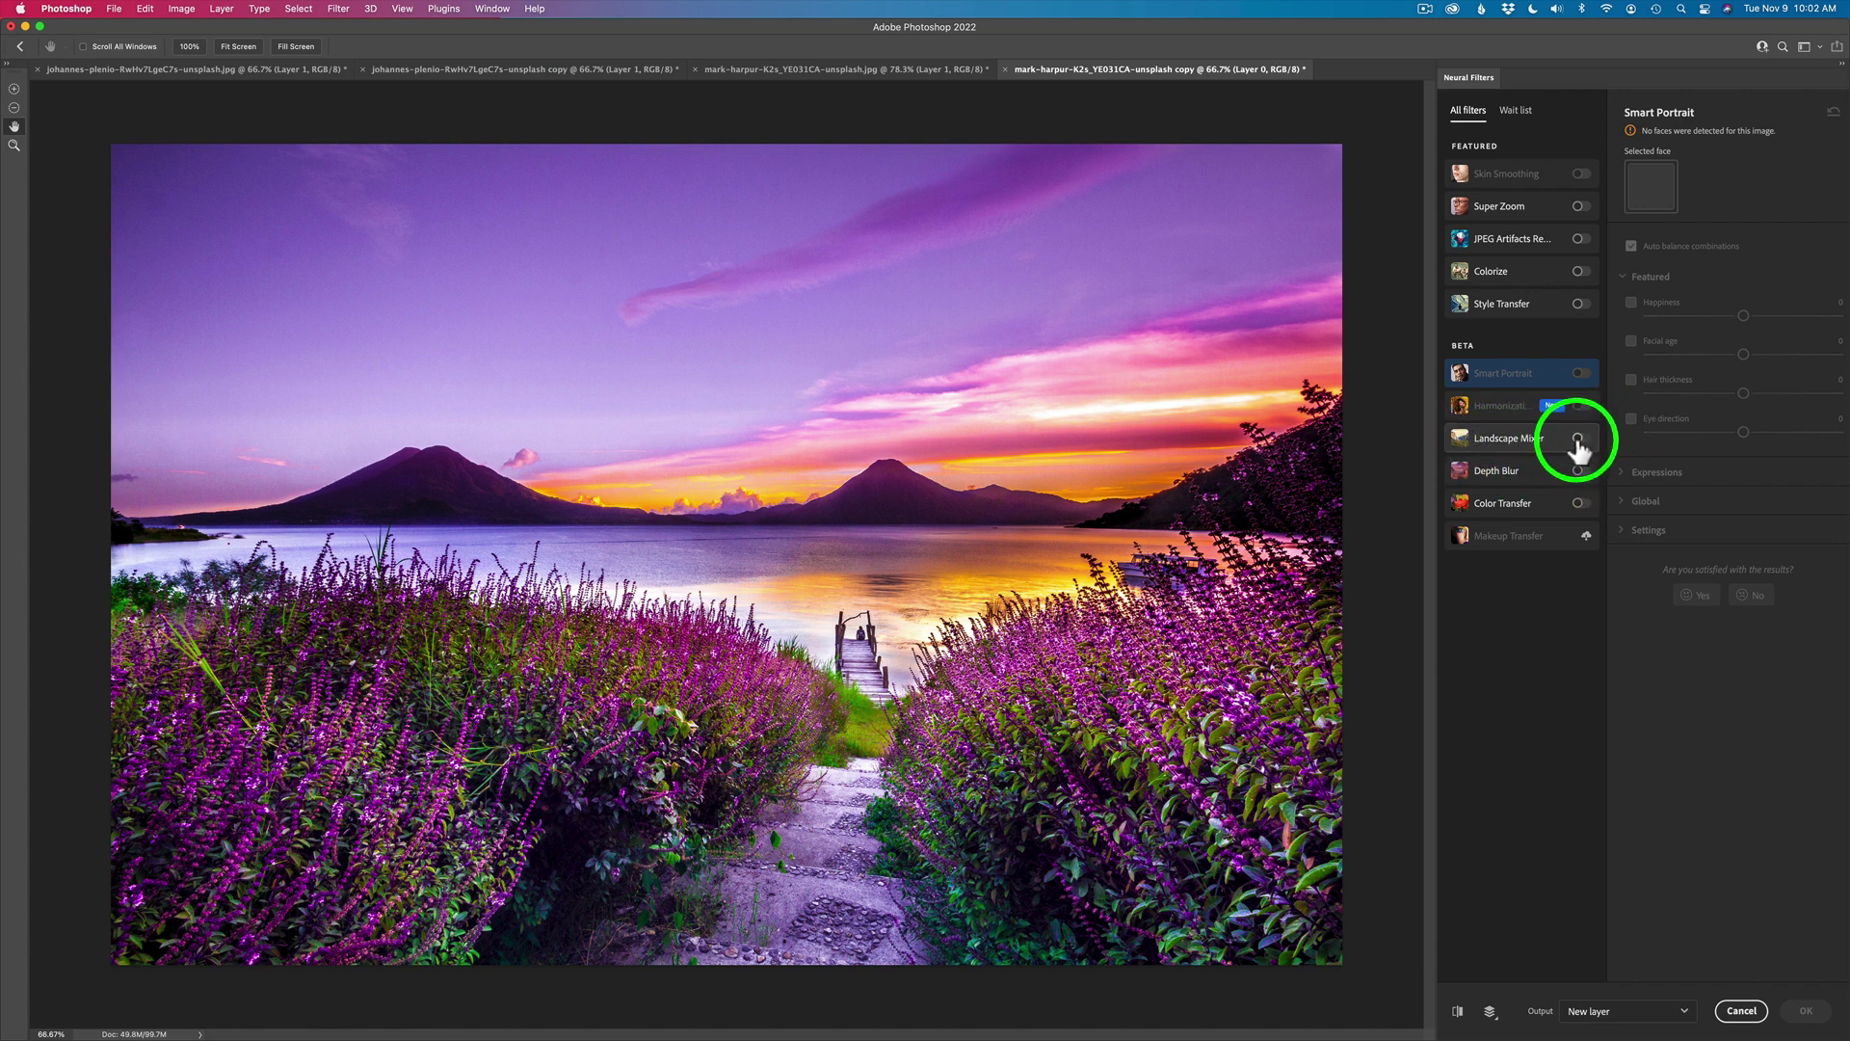
{"action": "left_click", "coordinate": [1579, 439]}
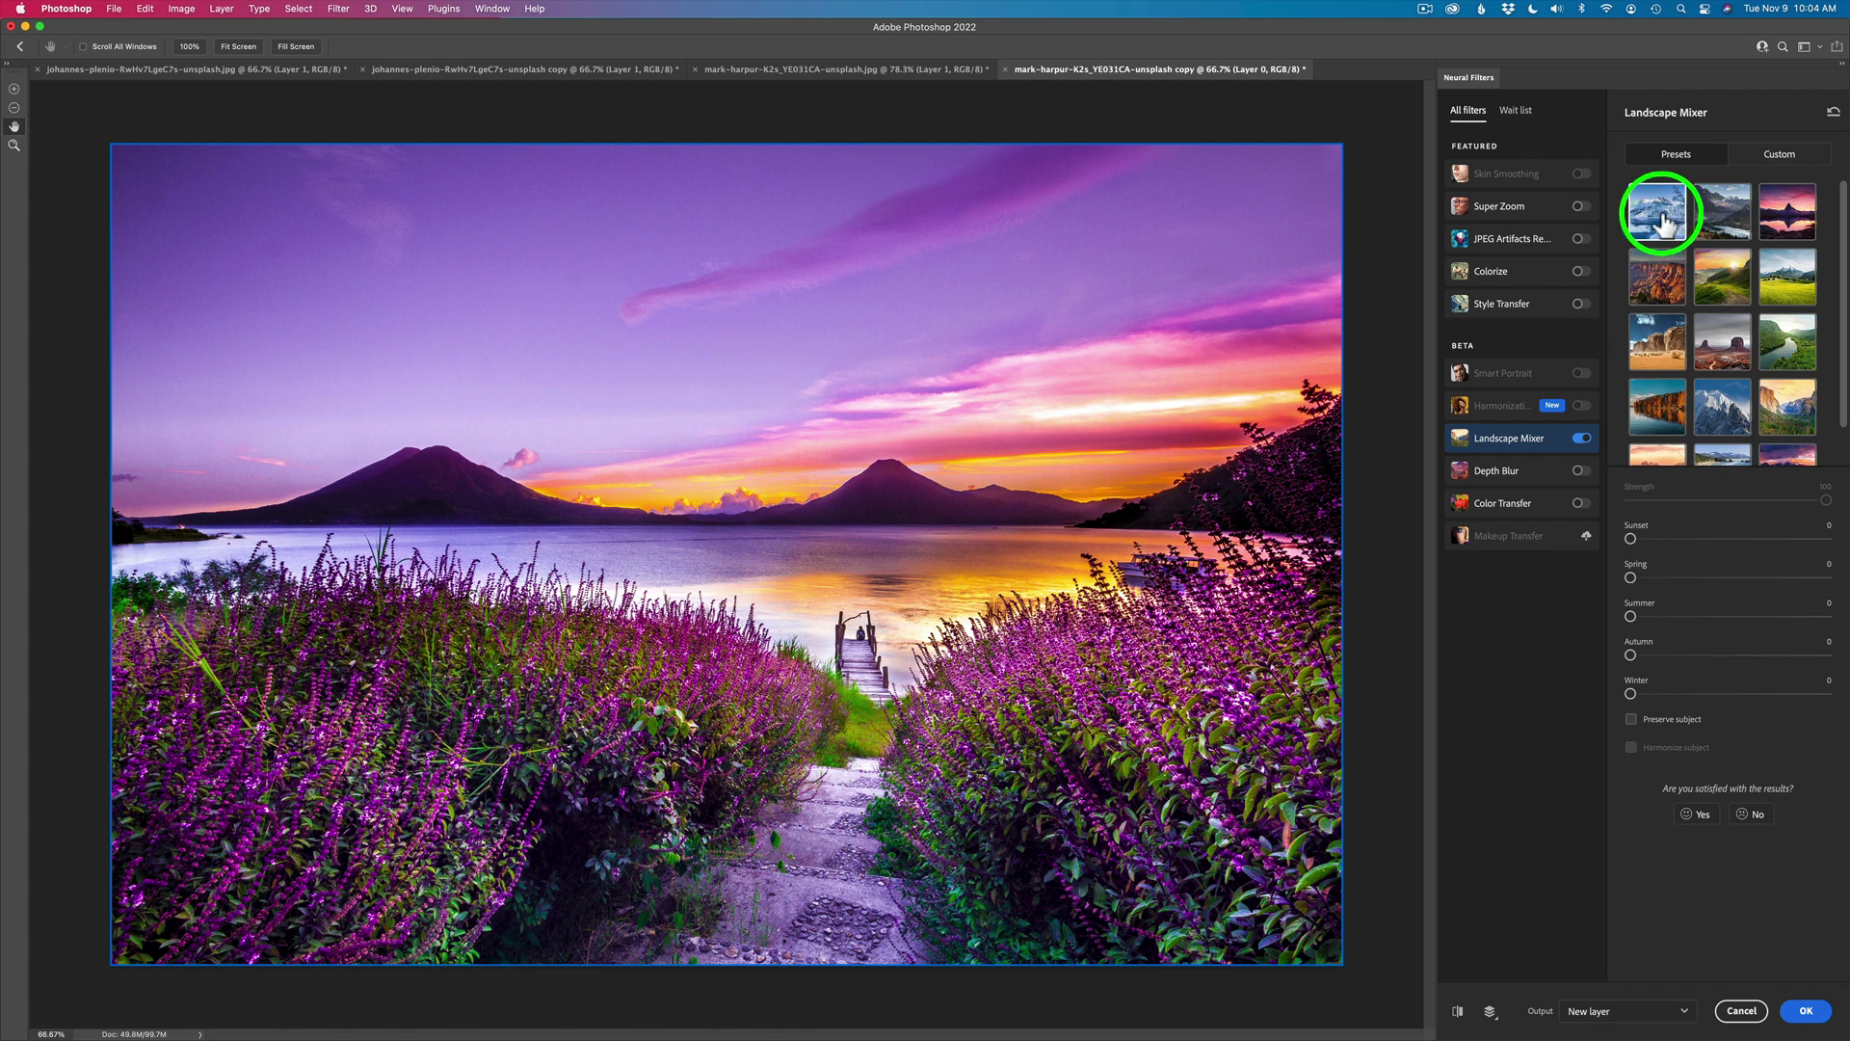
Preview the snowy winter preset, then the pink sunset preset in Landscape Mixer
{"action": "left_click", "coordinate": [1661, 222]}
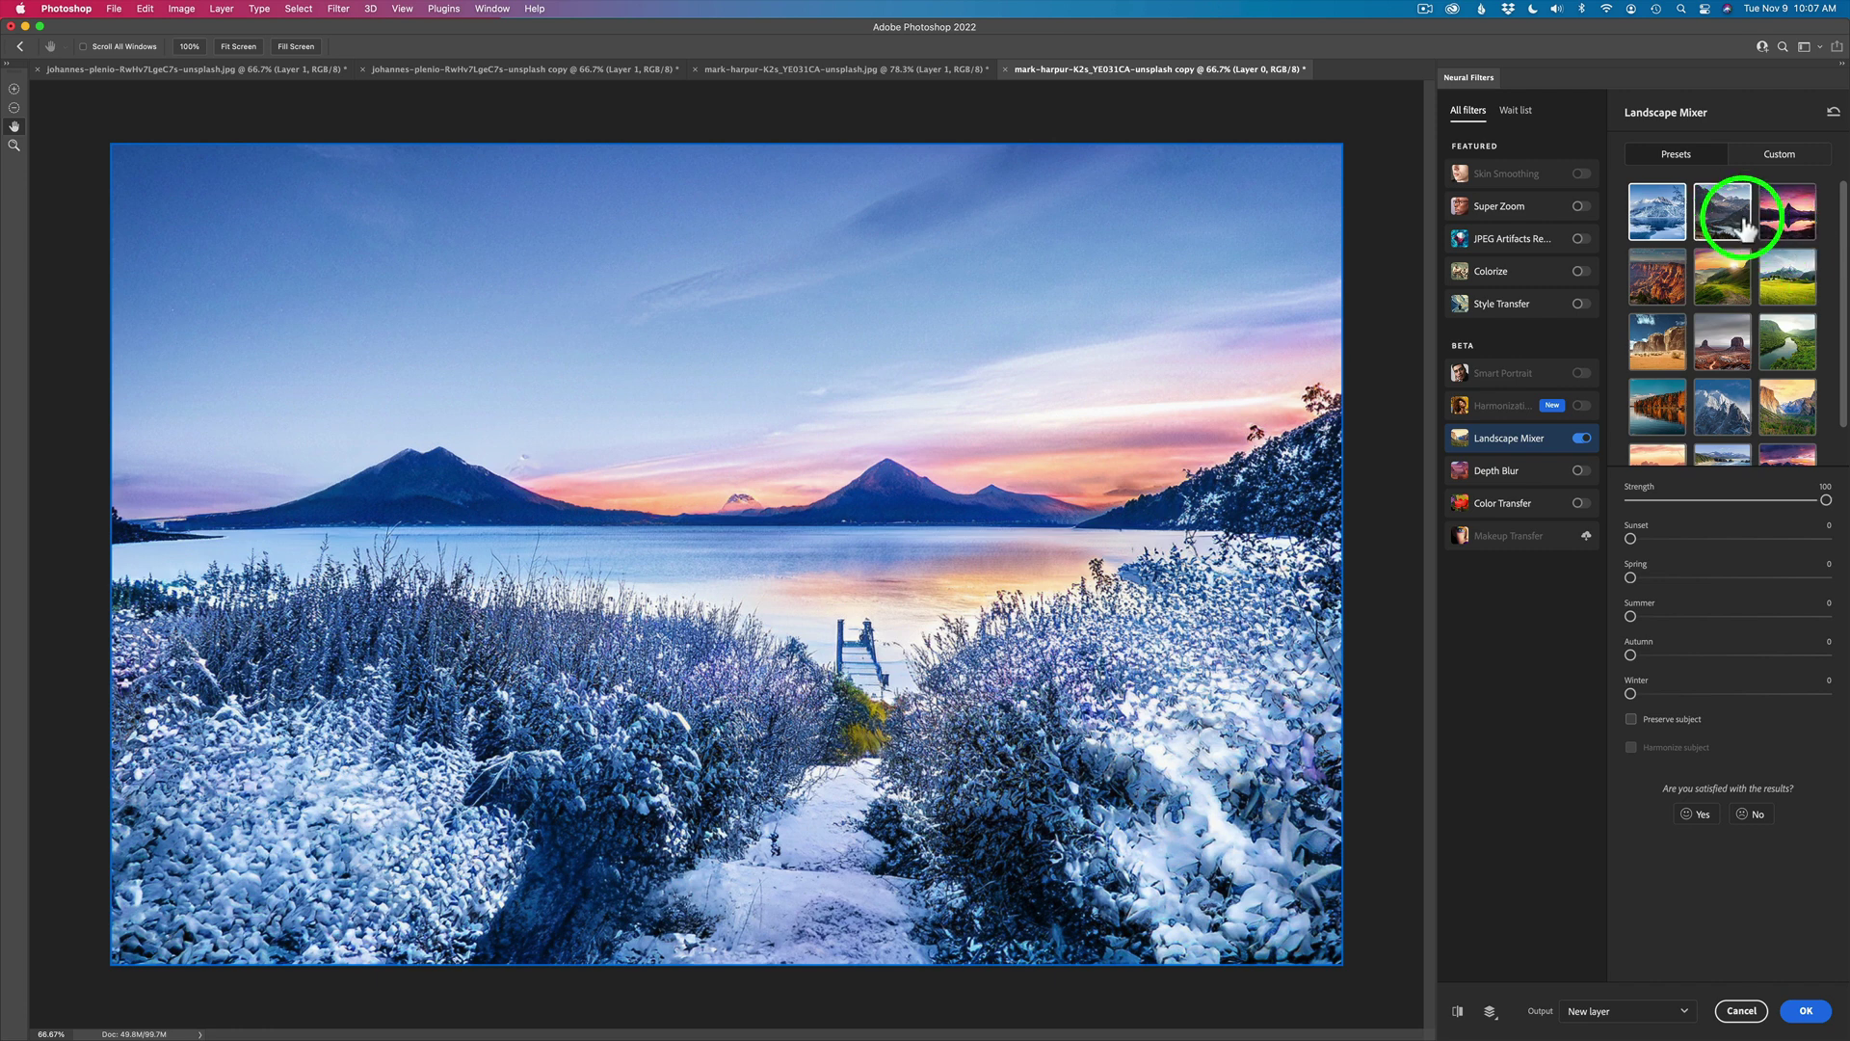
{"action": "left_click", "coordinate": [1794, 220]}
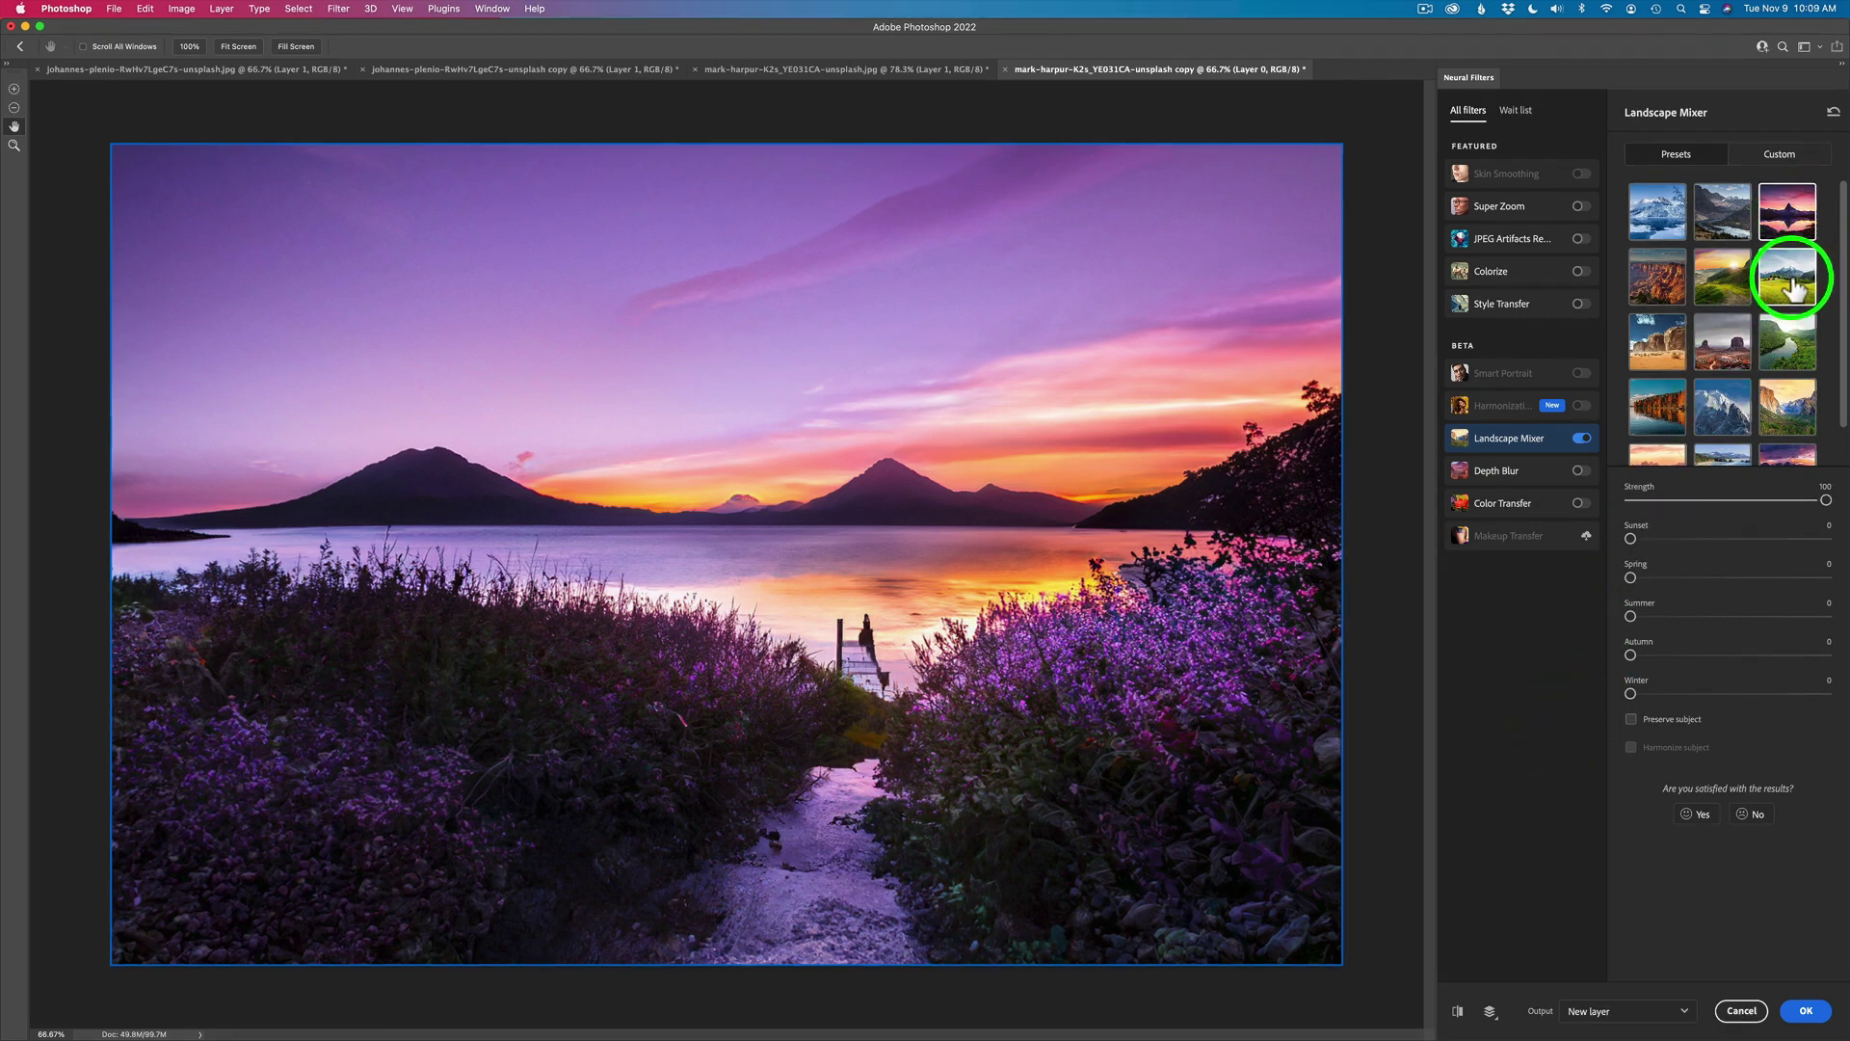
Apply the green meadow preset and compare it against the original scene with Show Original
{"action": "left_click", "coordinate": [1791, 287]}
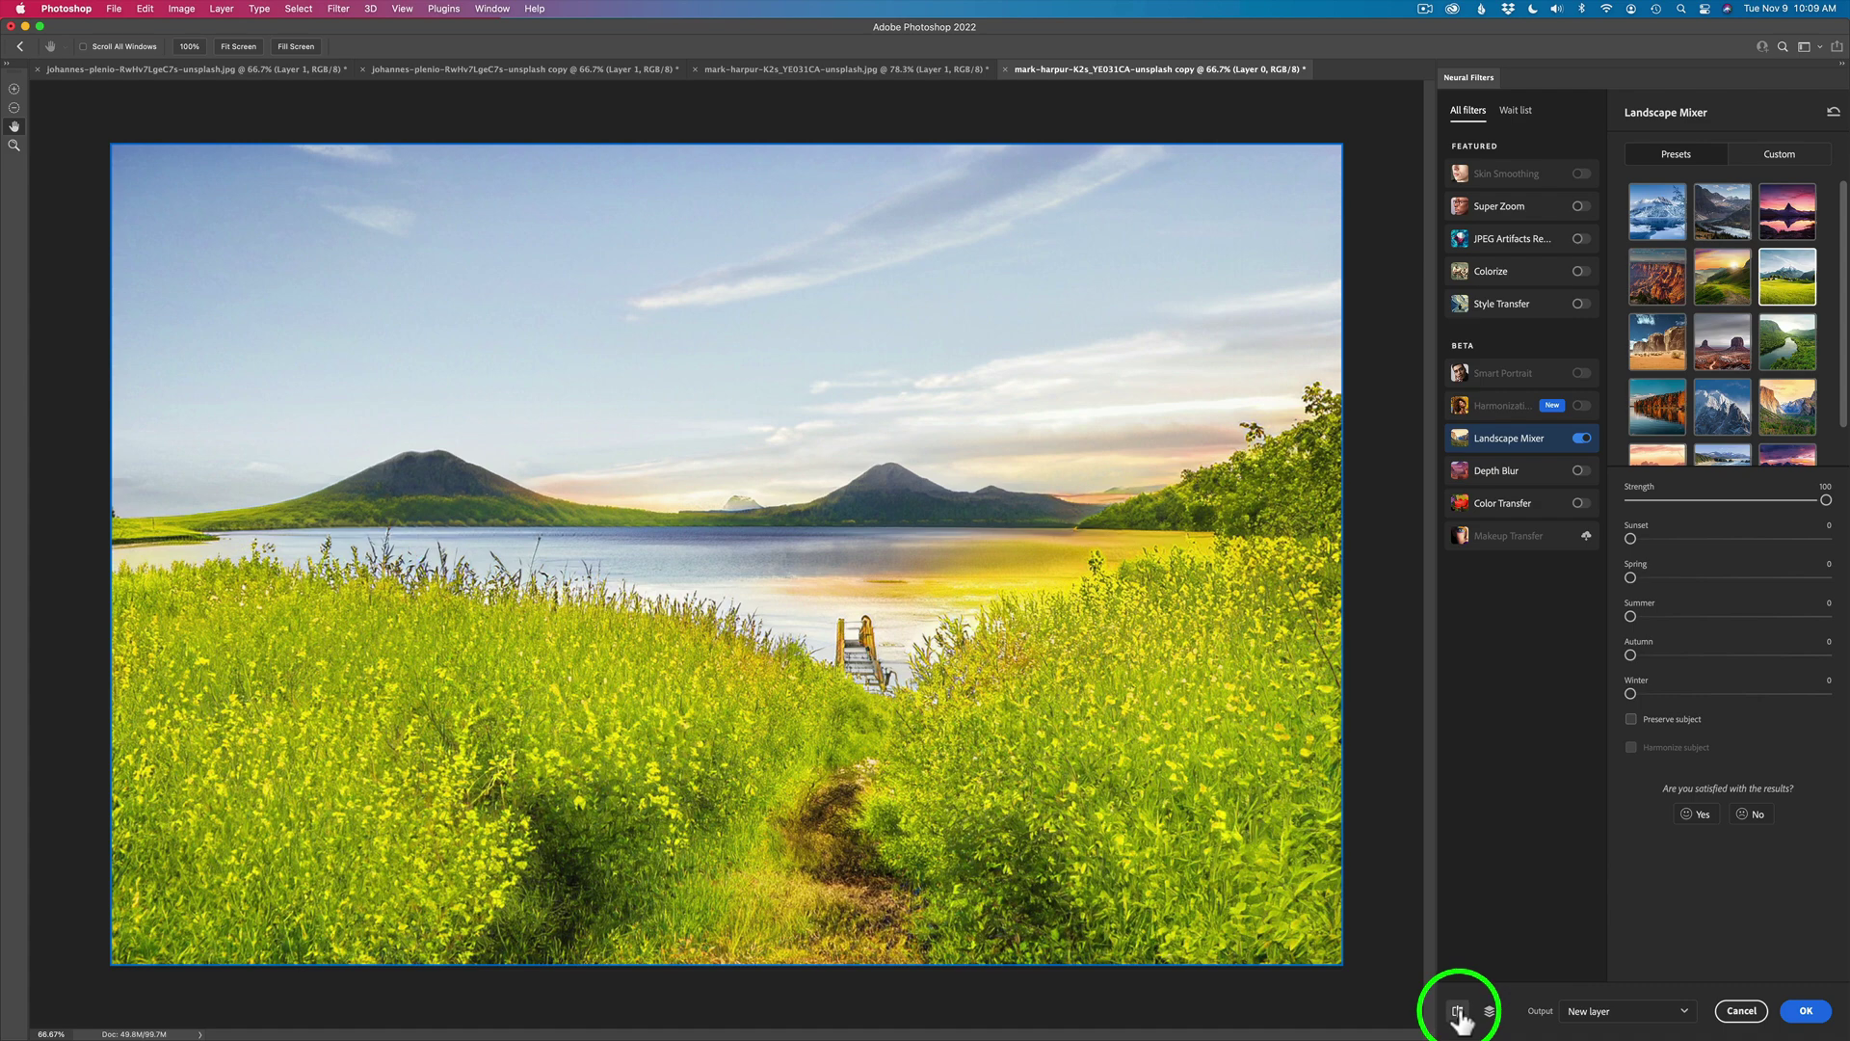
{"action": "left_click", "coordinate": [1460, 1013]}
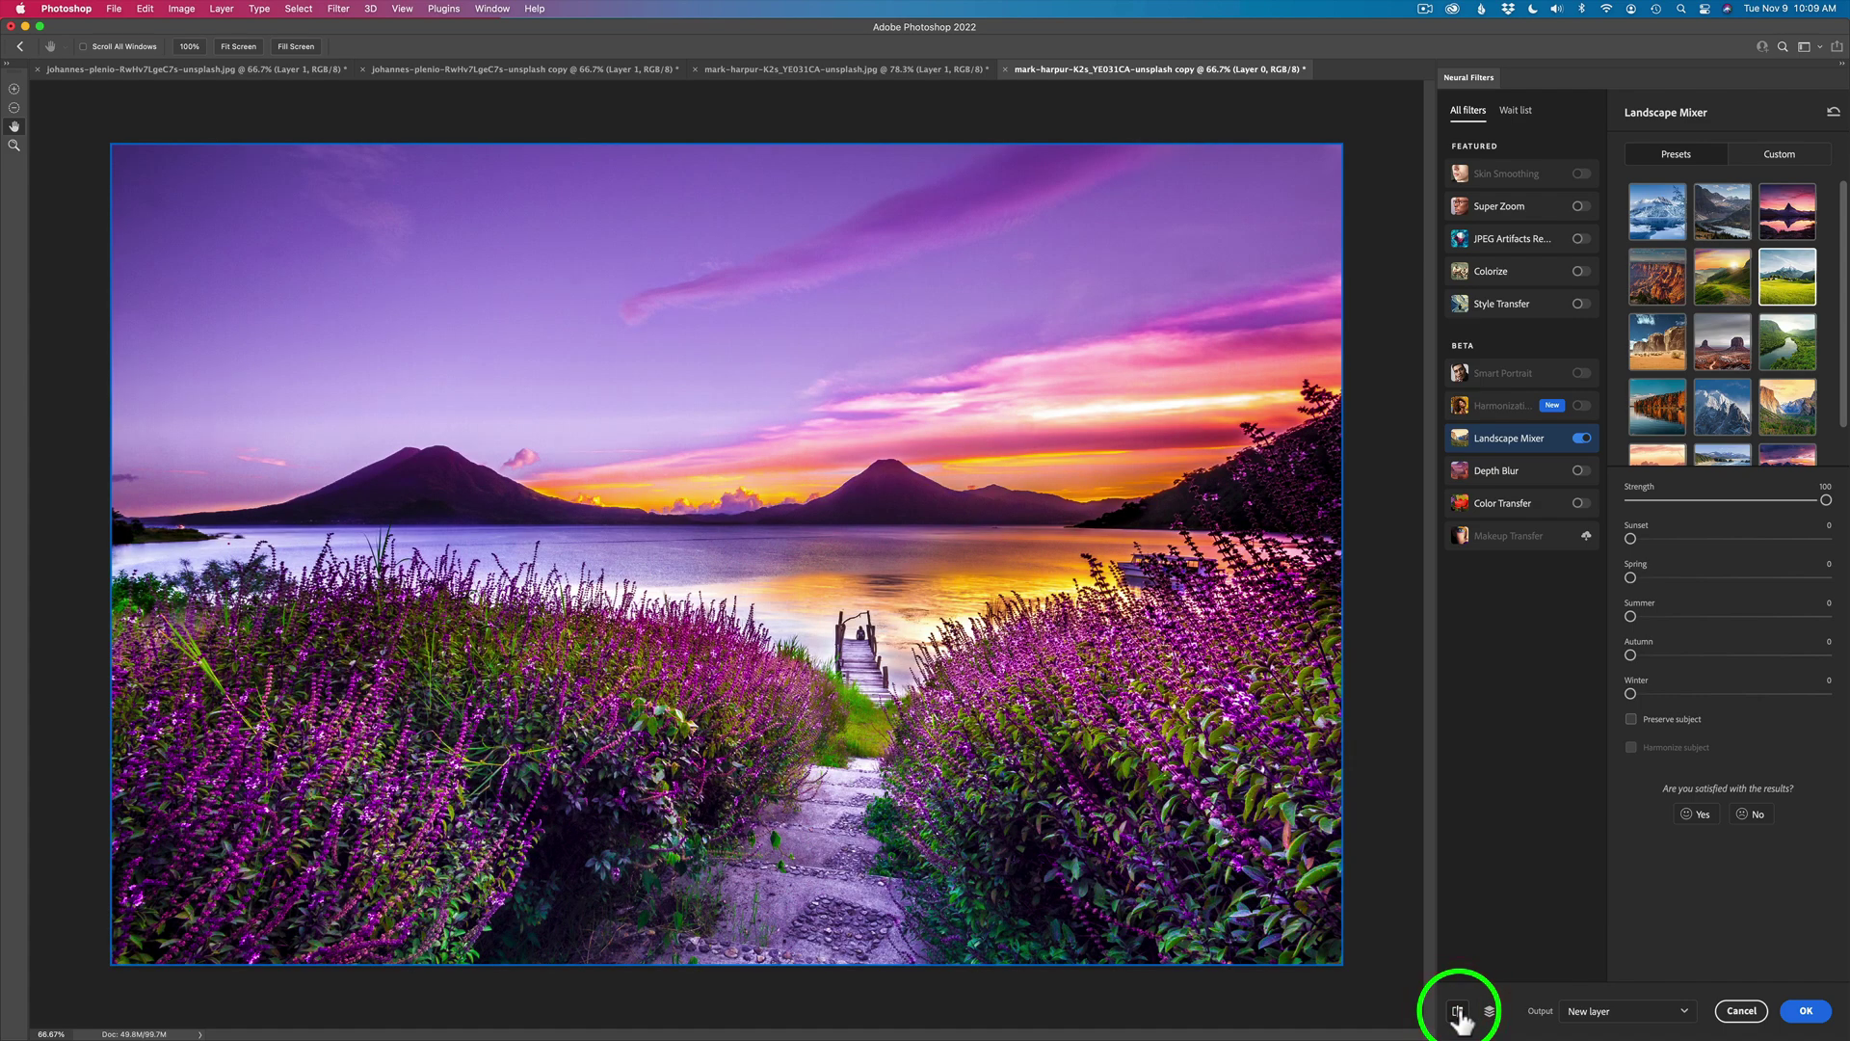
{"action": "left_click", "coordinate": [1459, 1014]}
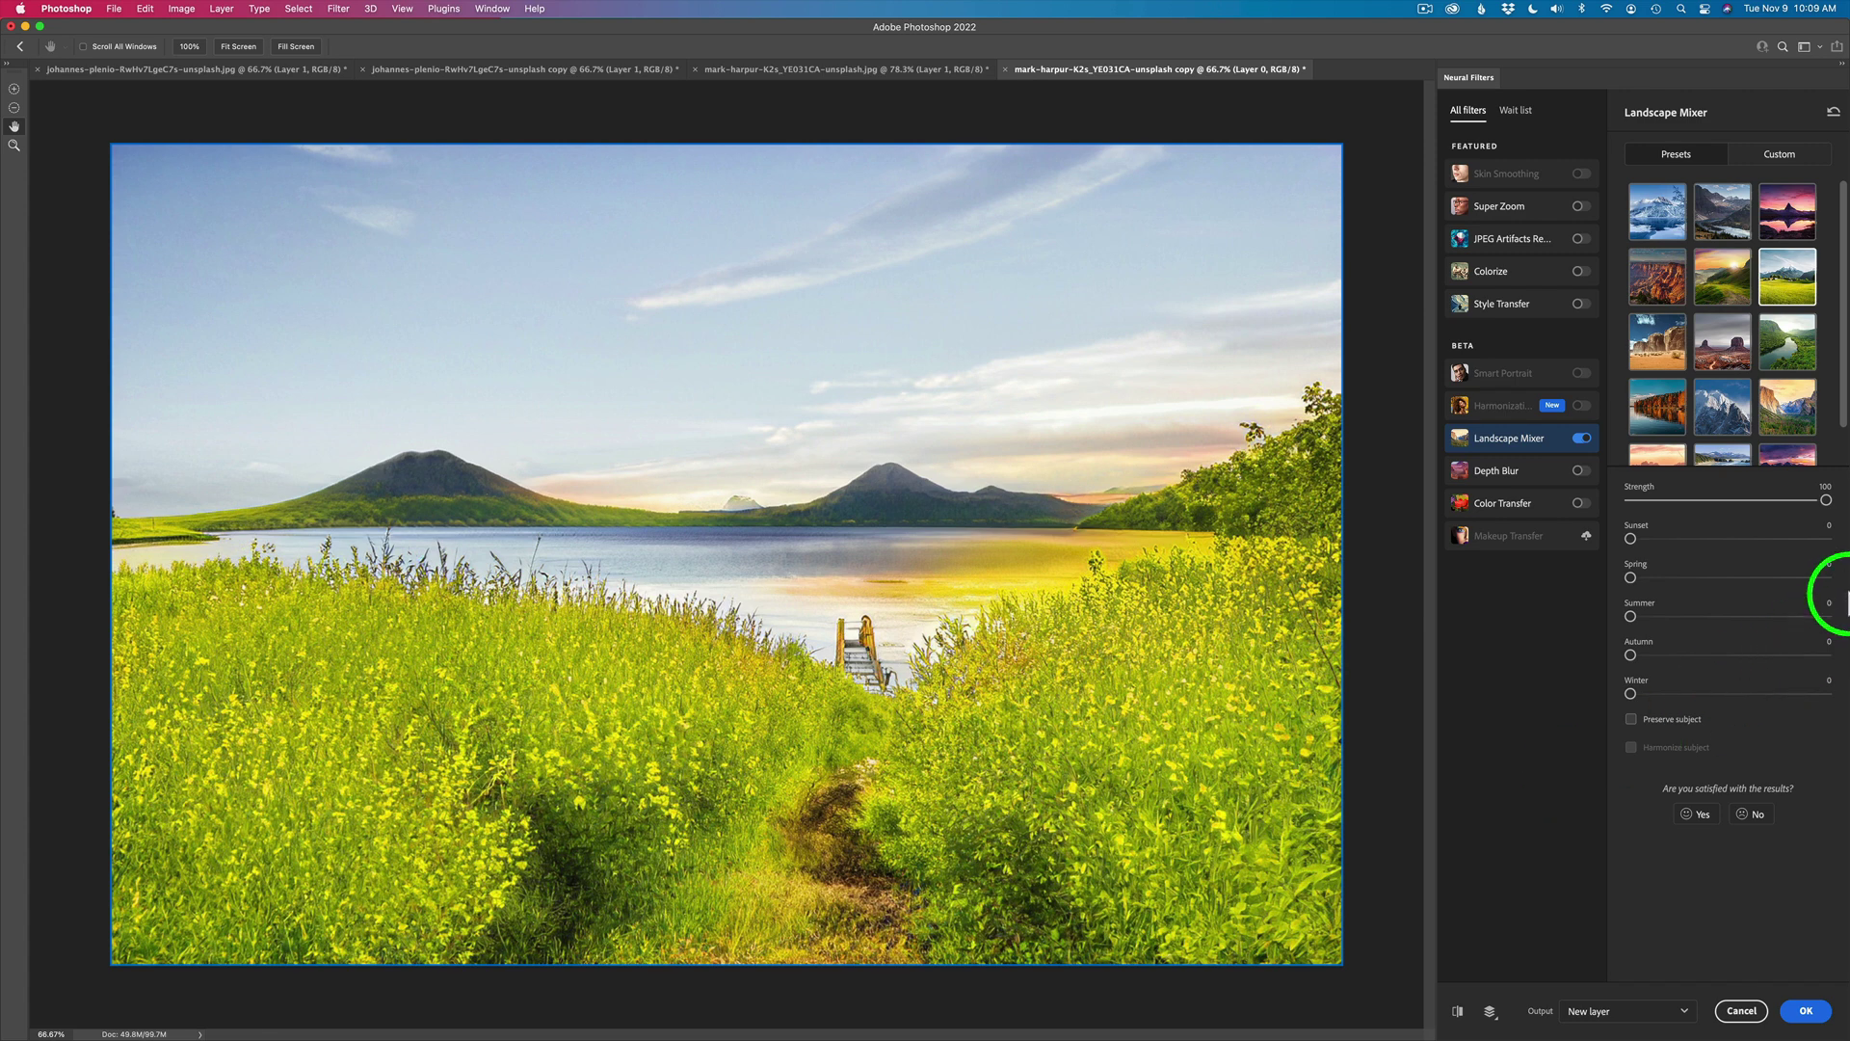
{"action": "left_click", "coordinate": [1780, 500]}
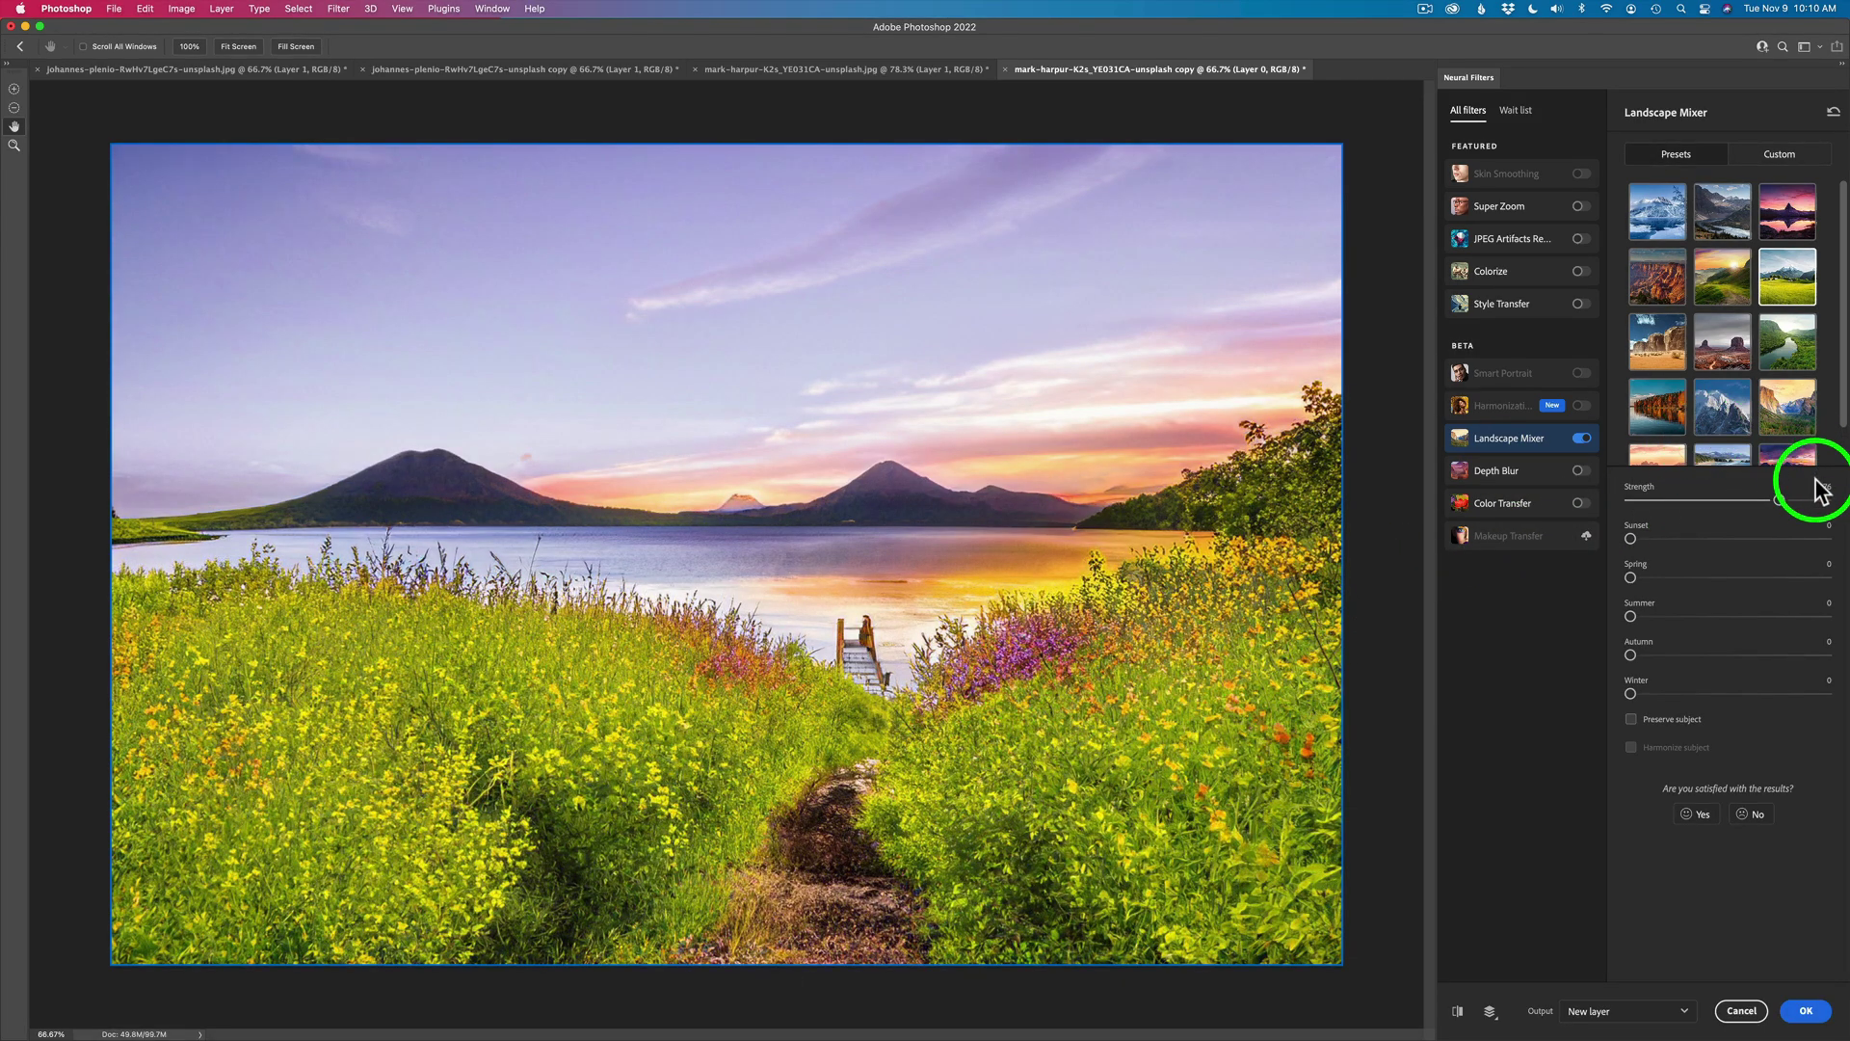
{"action": "left_click_drag", "start_coordinate": [1778, 500], "coordinate": [1842, 498]}
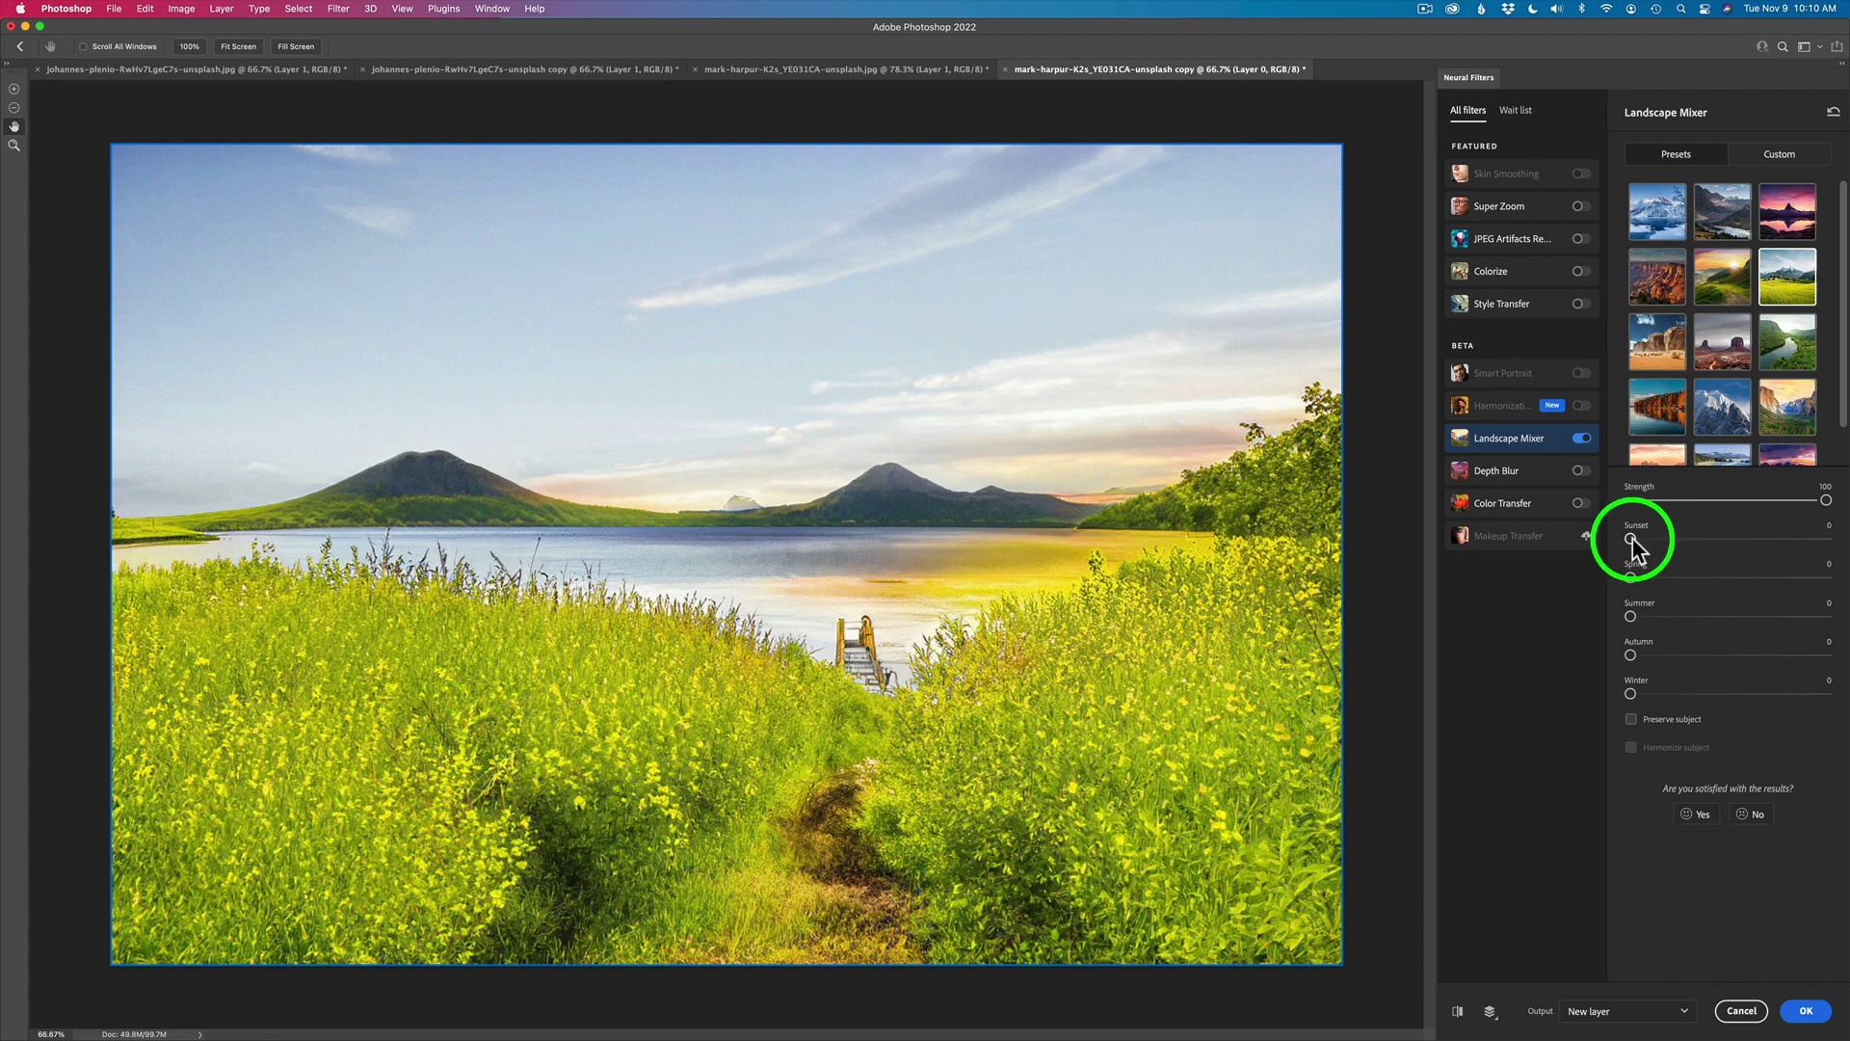
{"action": "left_click_drag", "start_coordinate": [1632, 540], "coordinate": [1842, 542]}
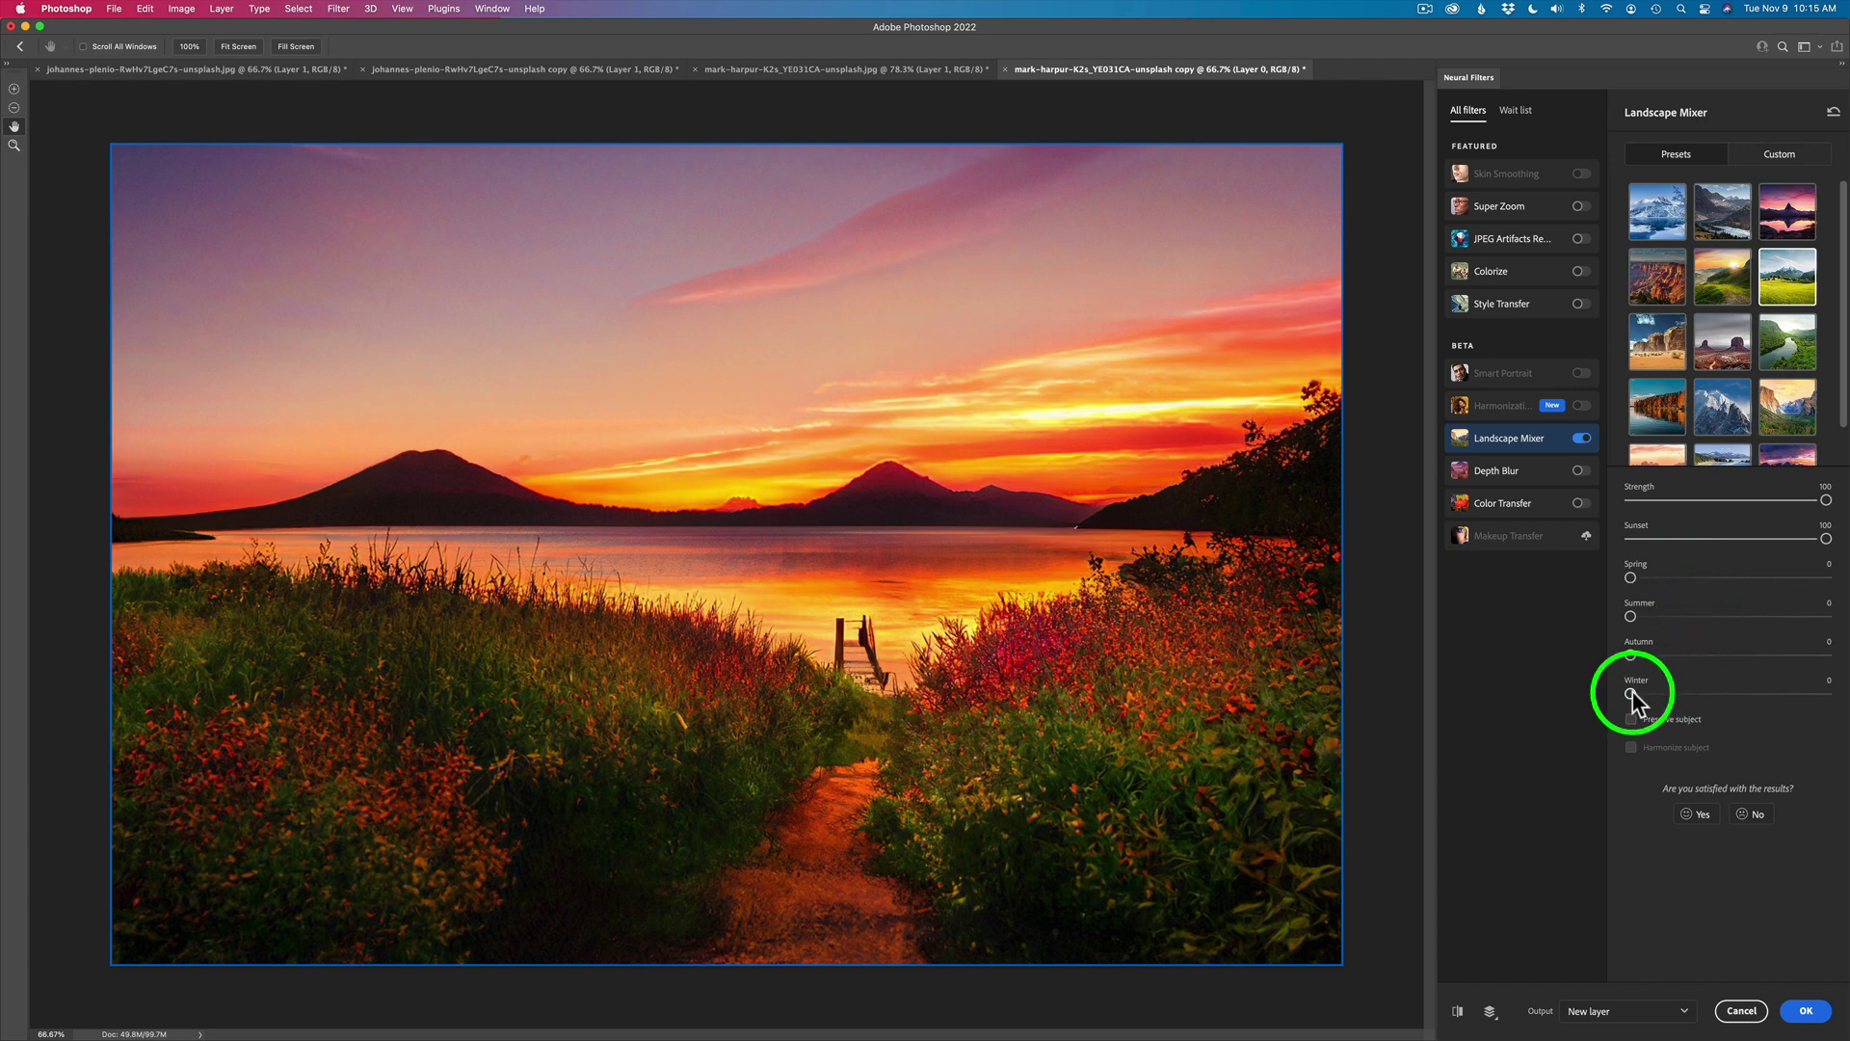
{"action": "left_click_drag", "start_coordinate": [1631, 693], "coordinate": [1827, 692]}
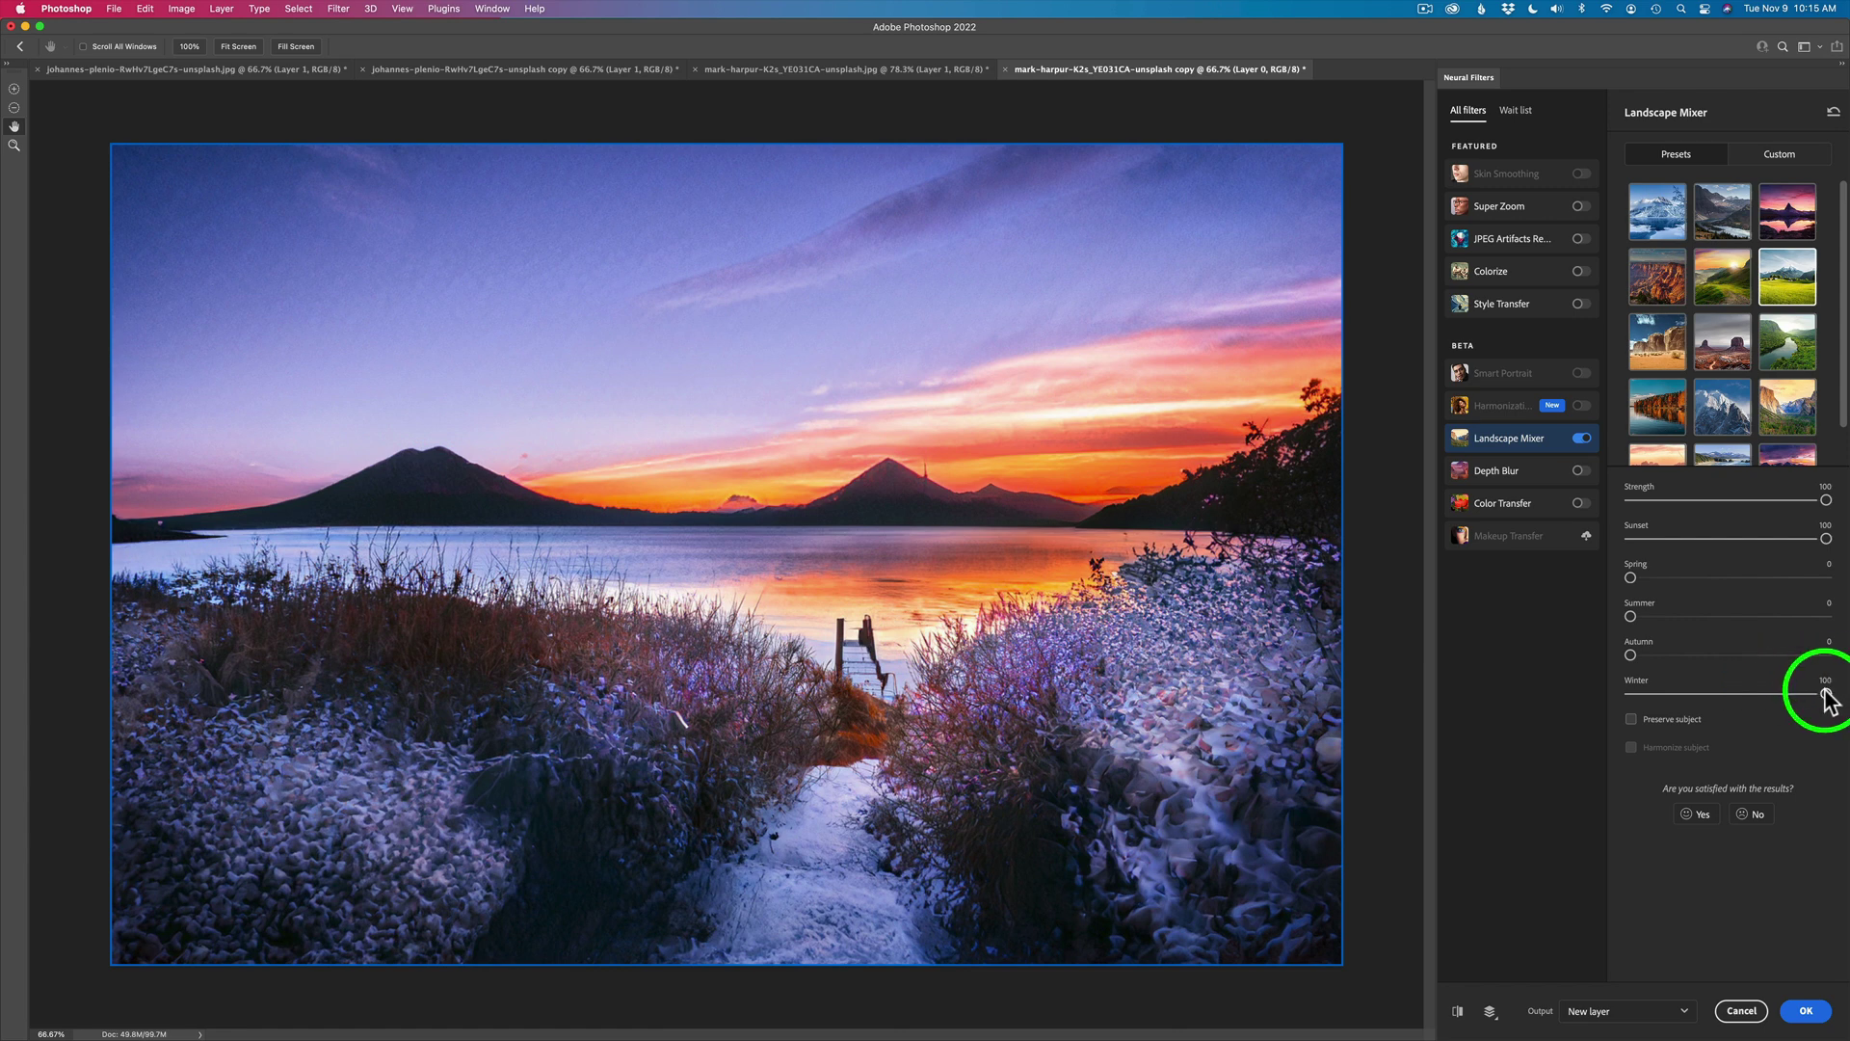
{"action": "left_click_drag", "start_coordinate": [1821, 691], "coordinate": [1522, 695]}
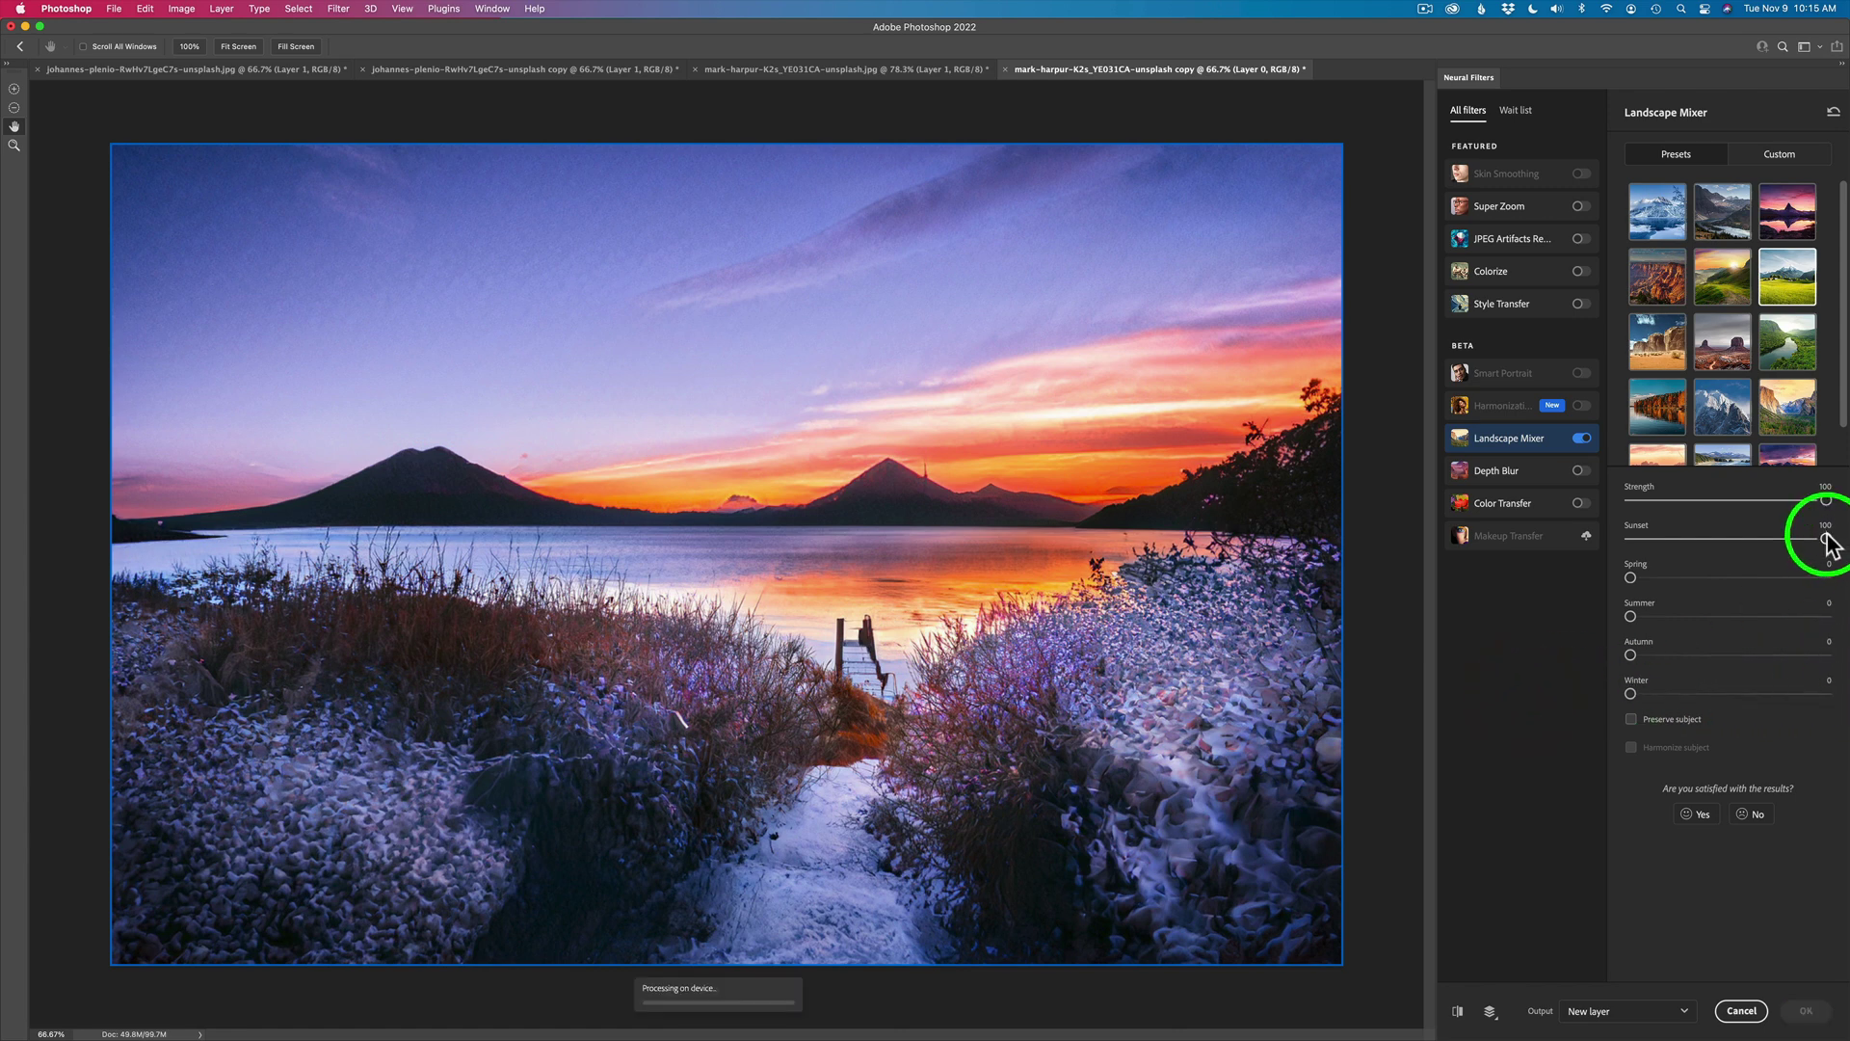
{"action": "left_click_drag", "start_coordinate": [1825, 538], "coordinate": [1517, 538]}
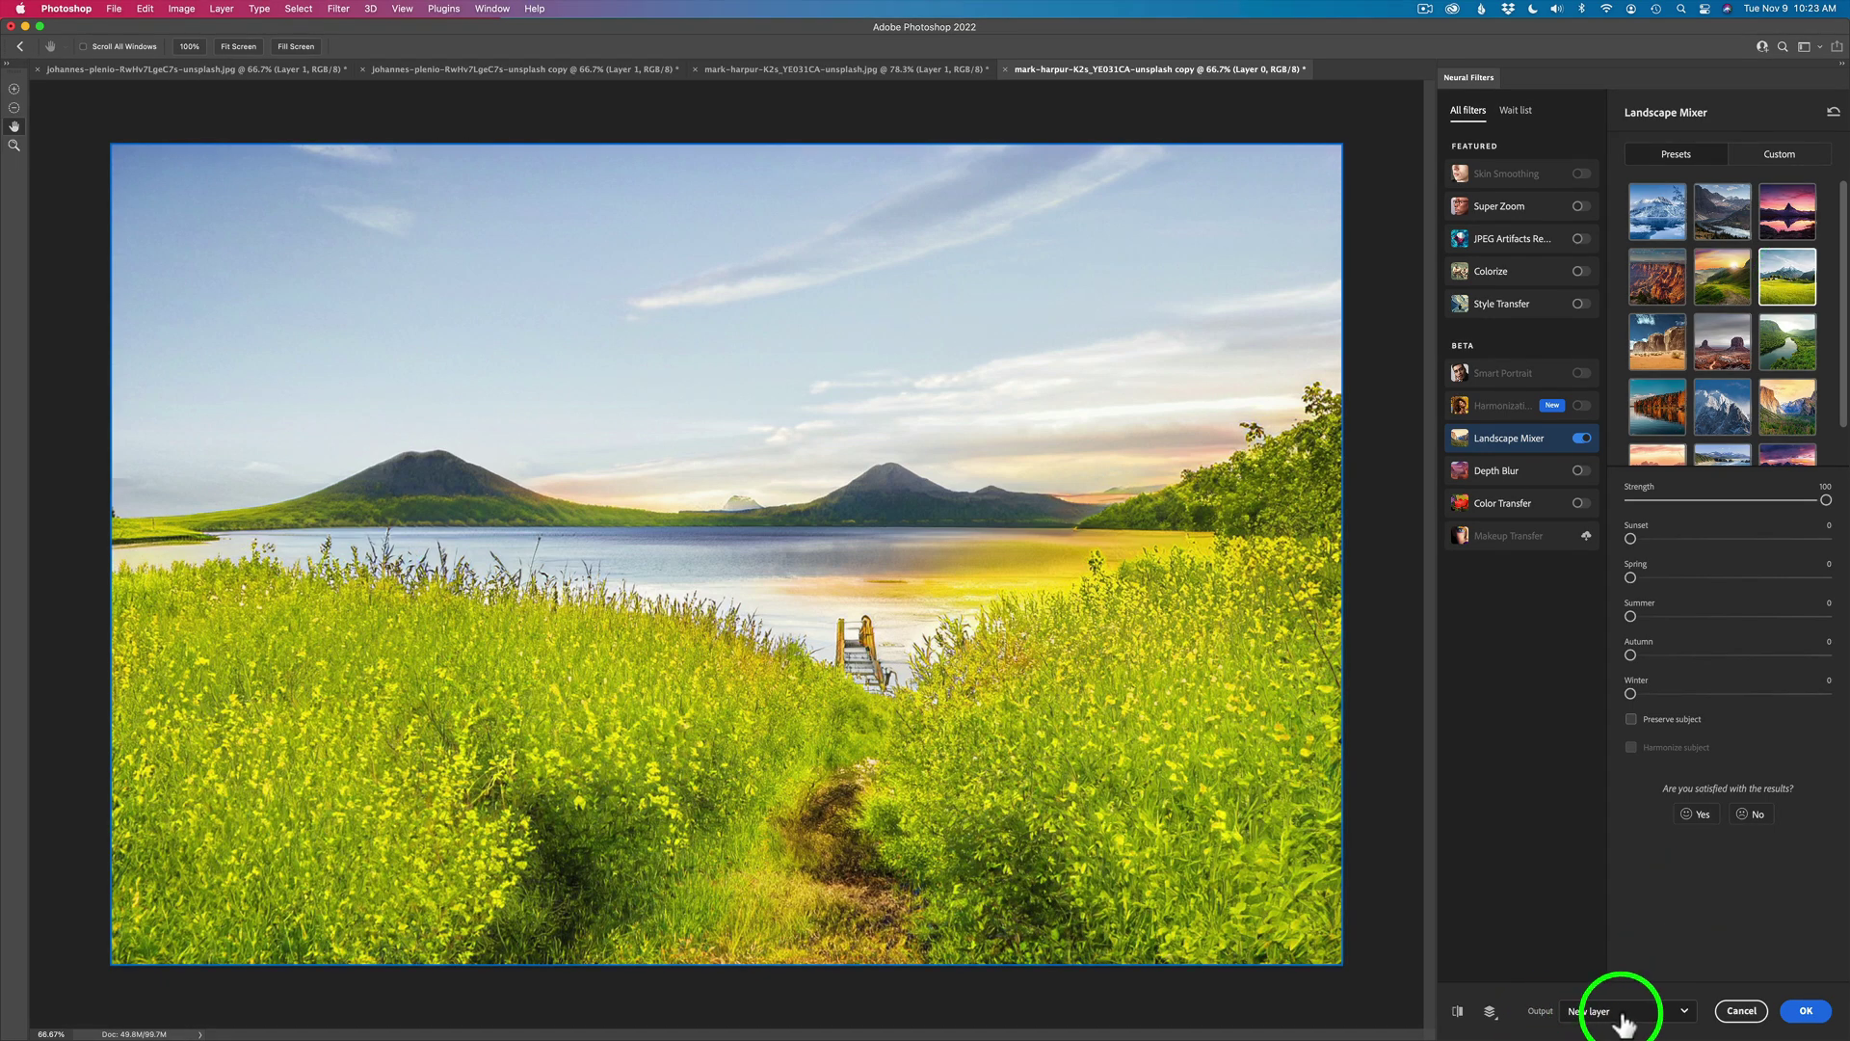
Output the meadow result as new Layer 1 and toggle its visibility to compare with Background
{"action": "left_click", "coordinate": [1798, 1010]}
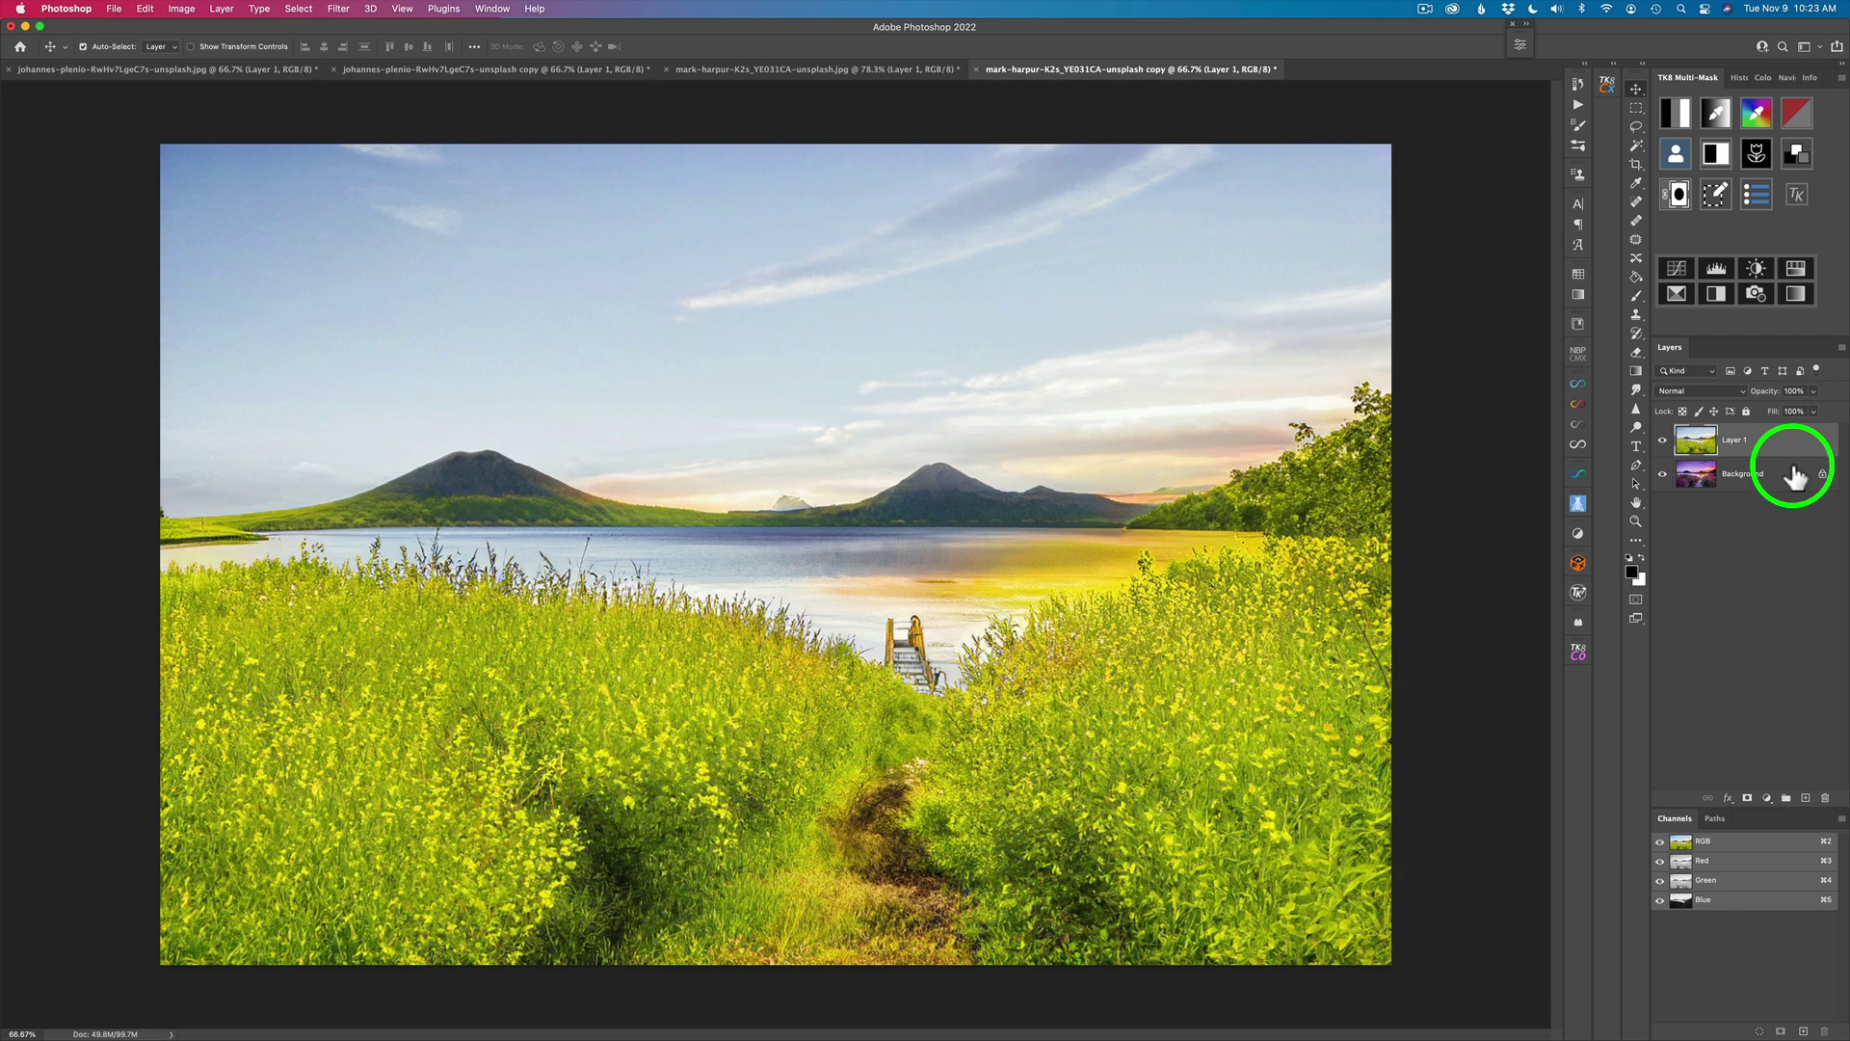
{"action": "left_click", "coordinate": [1662, 439]}
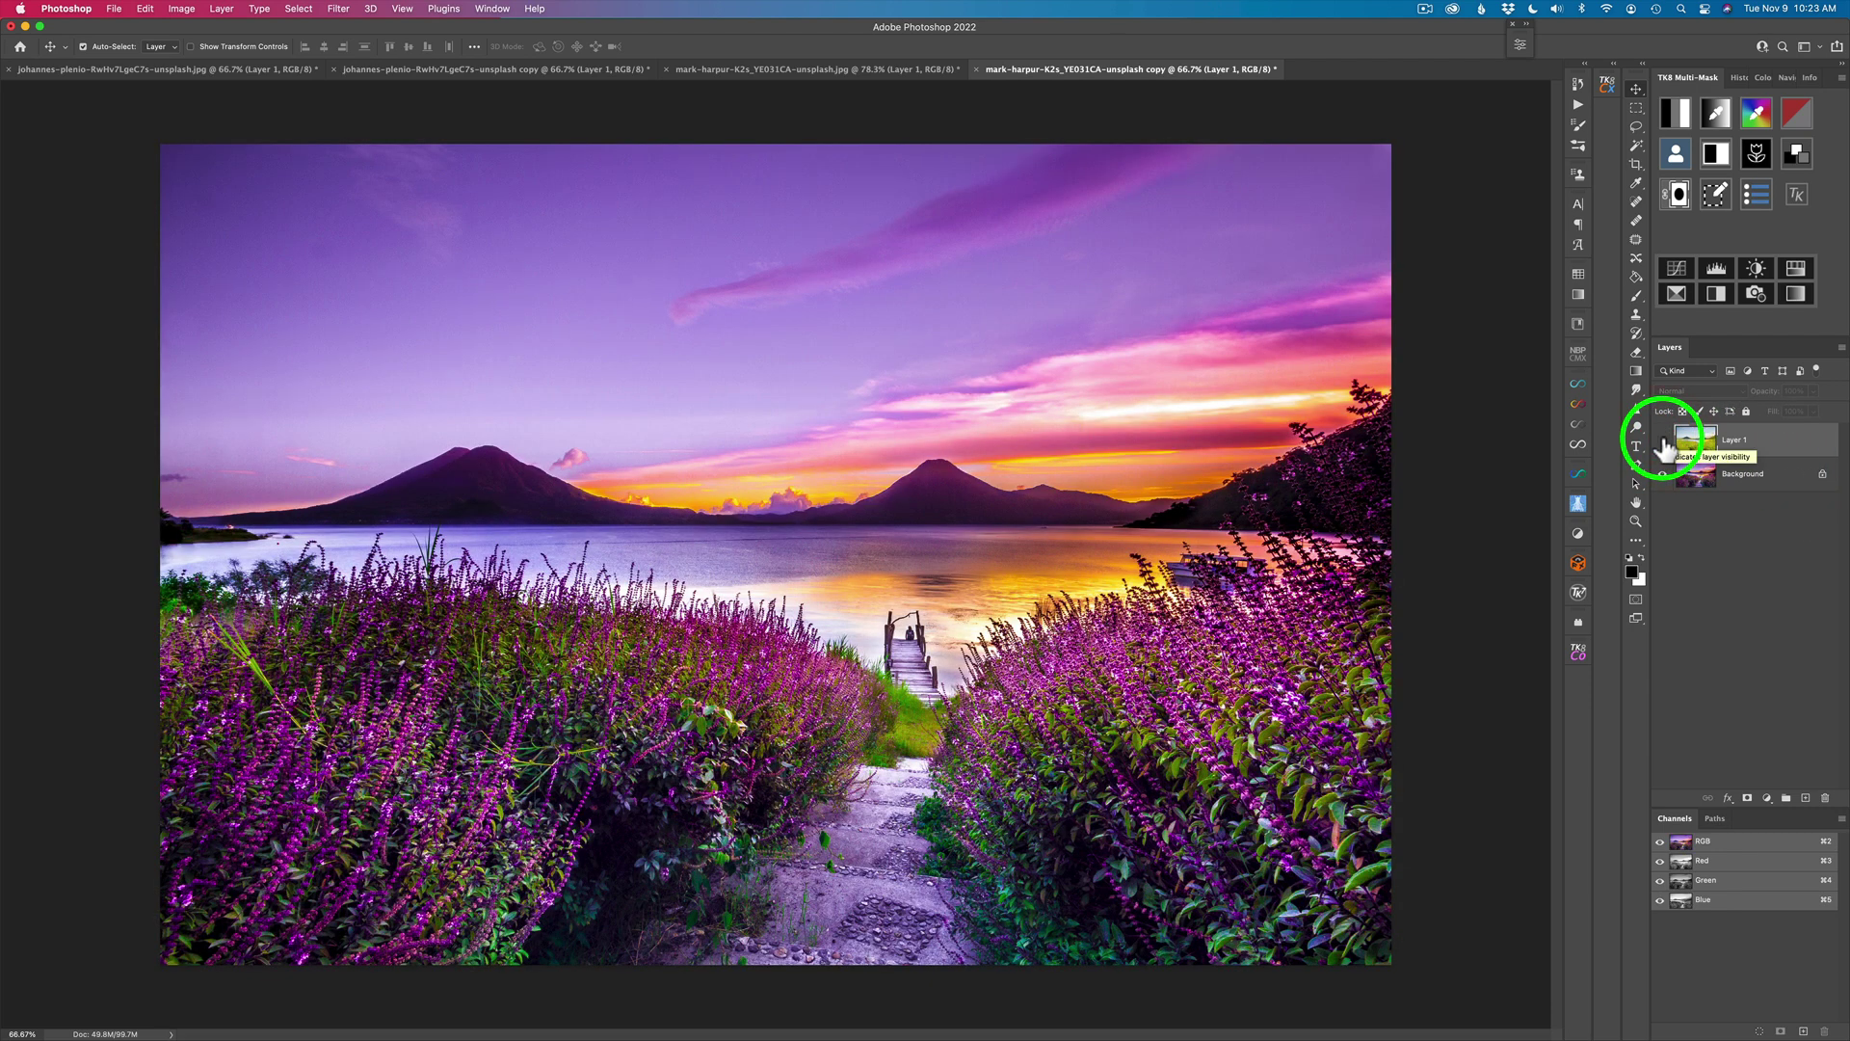
{"action": "left_click", "coordinate": [1662, 441]}
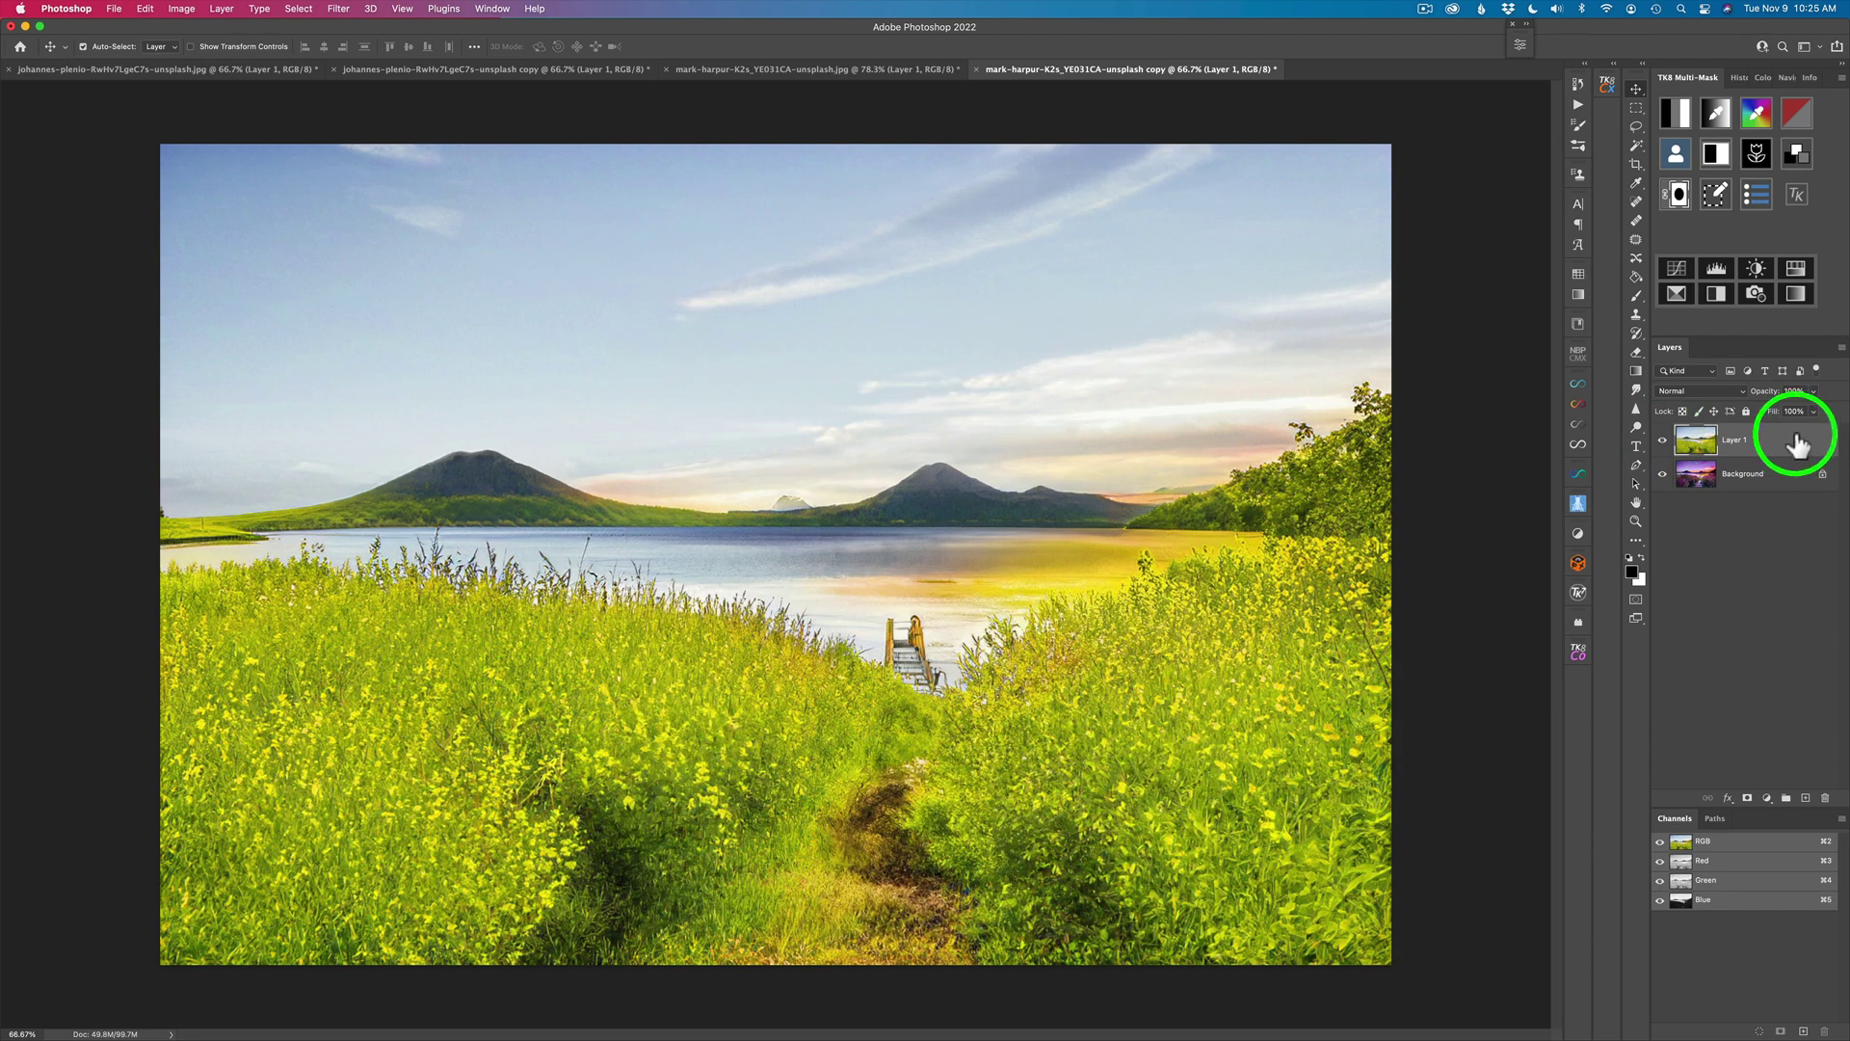
Duplicate Layer 1 with Cmd+J and send the copy to Topaz Studio 2 from the Filter menu
{"action": "key", "text": "super+j"}
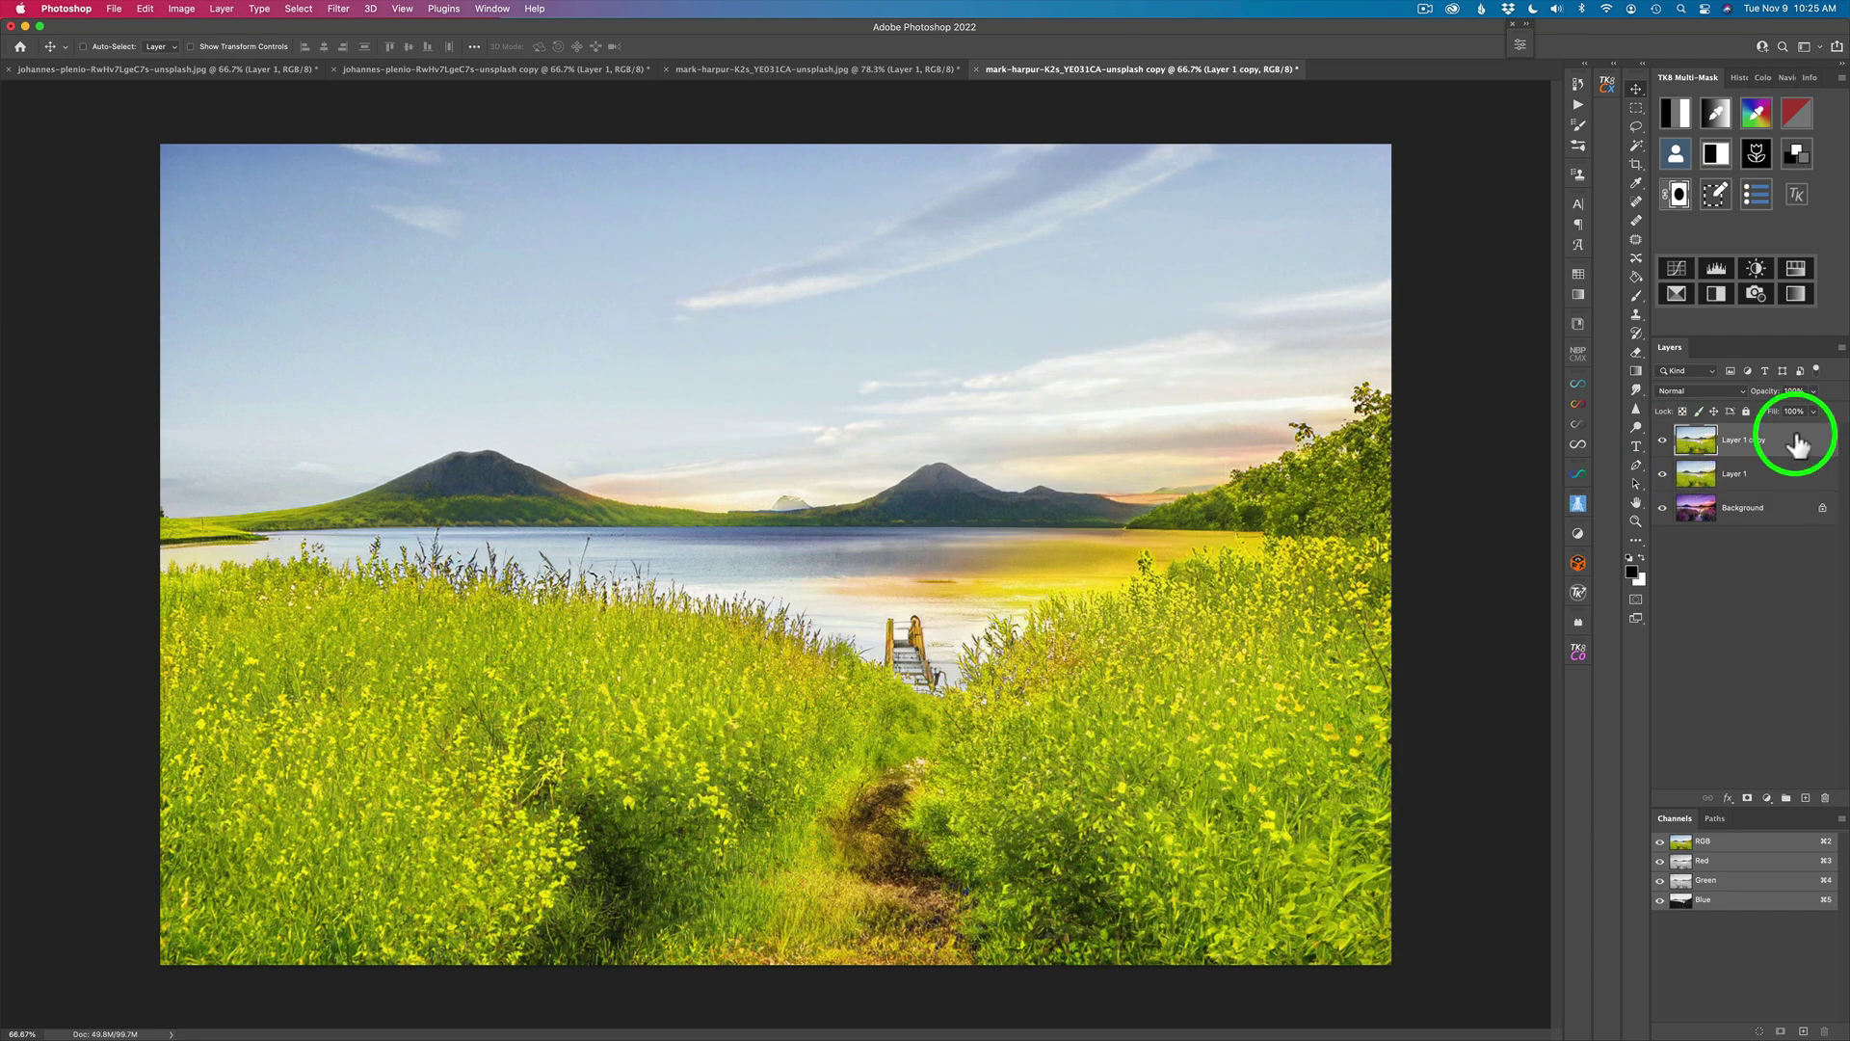
{"action": "left_click", "coordinate": [337, 8]}
{"action": "mouse_move", "coordinate": [470, 444]}
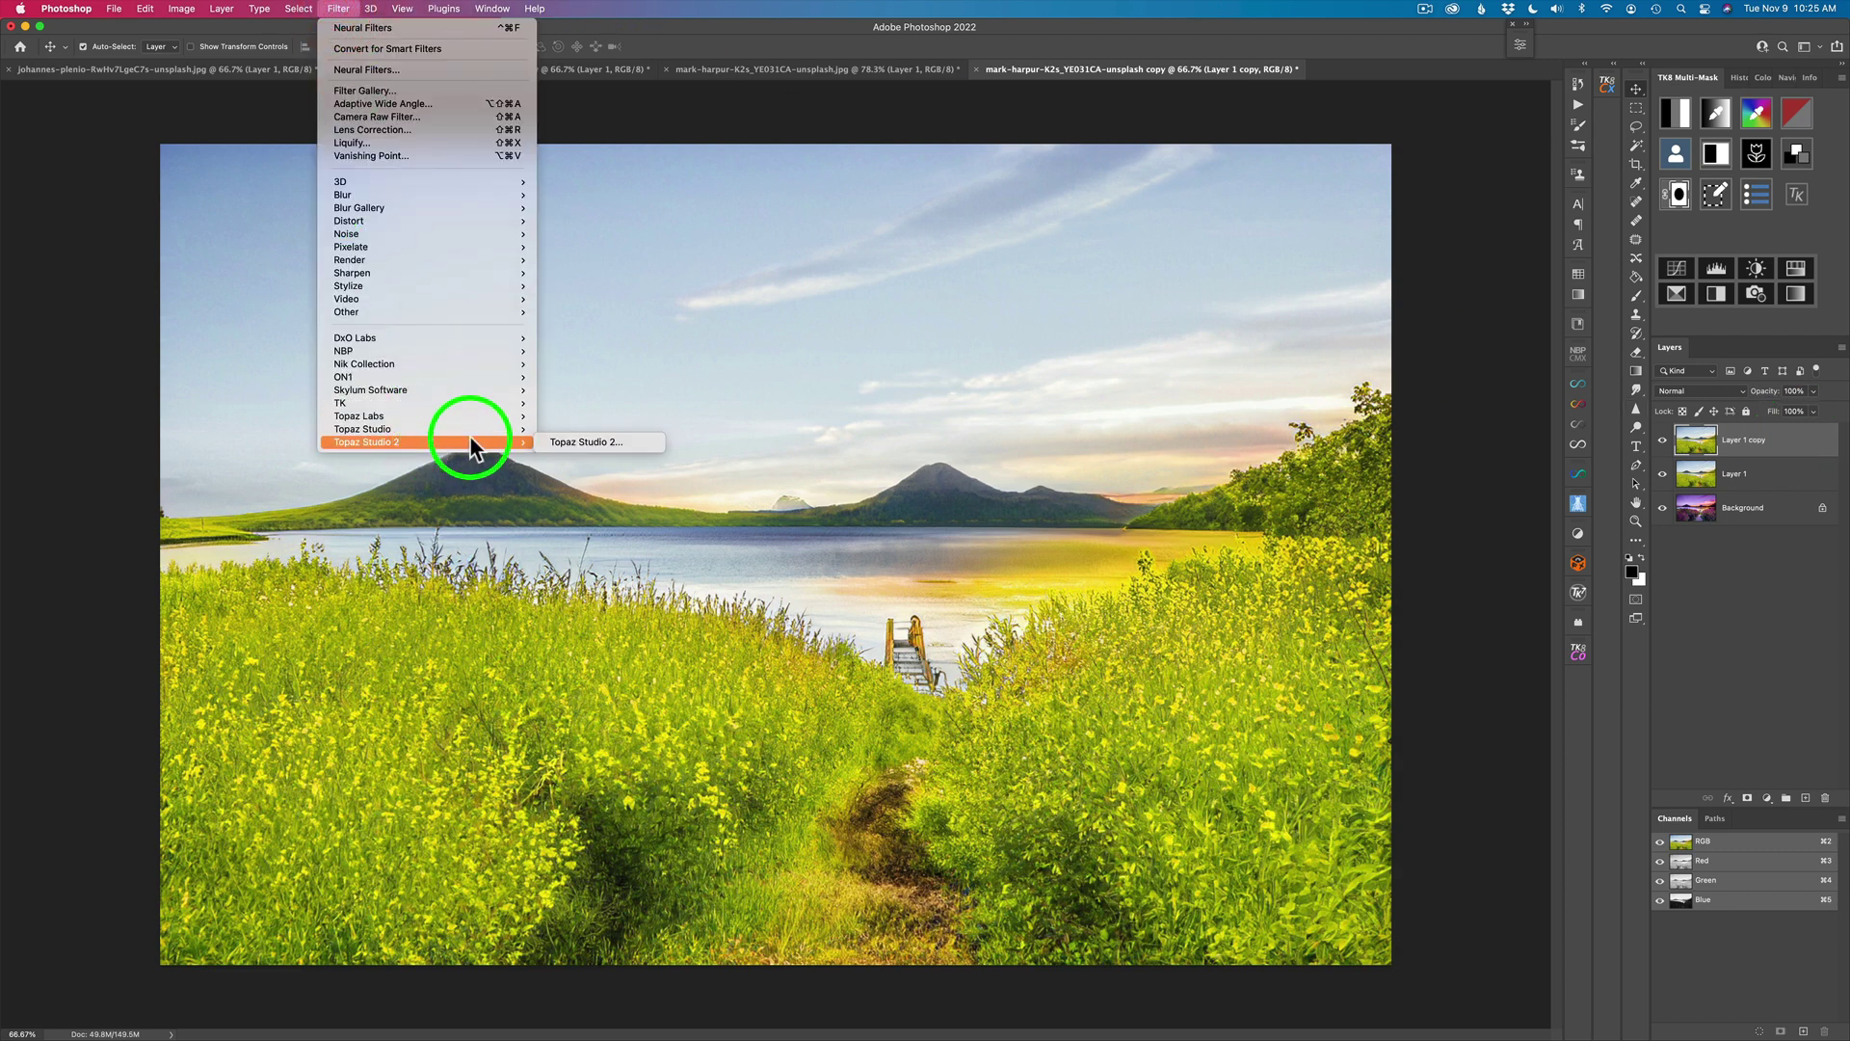
{"action": "left_click", "coordinate": [585, 441]}
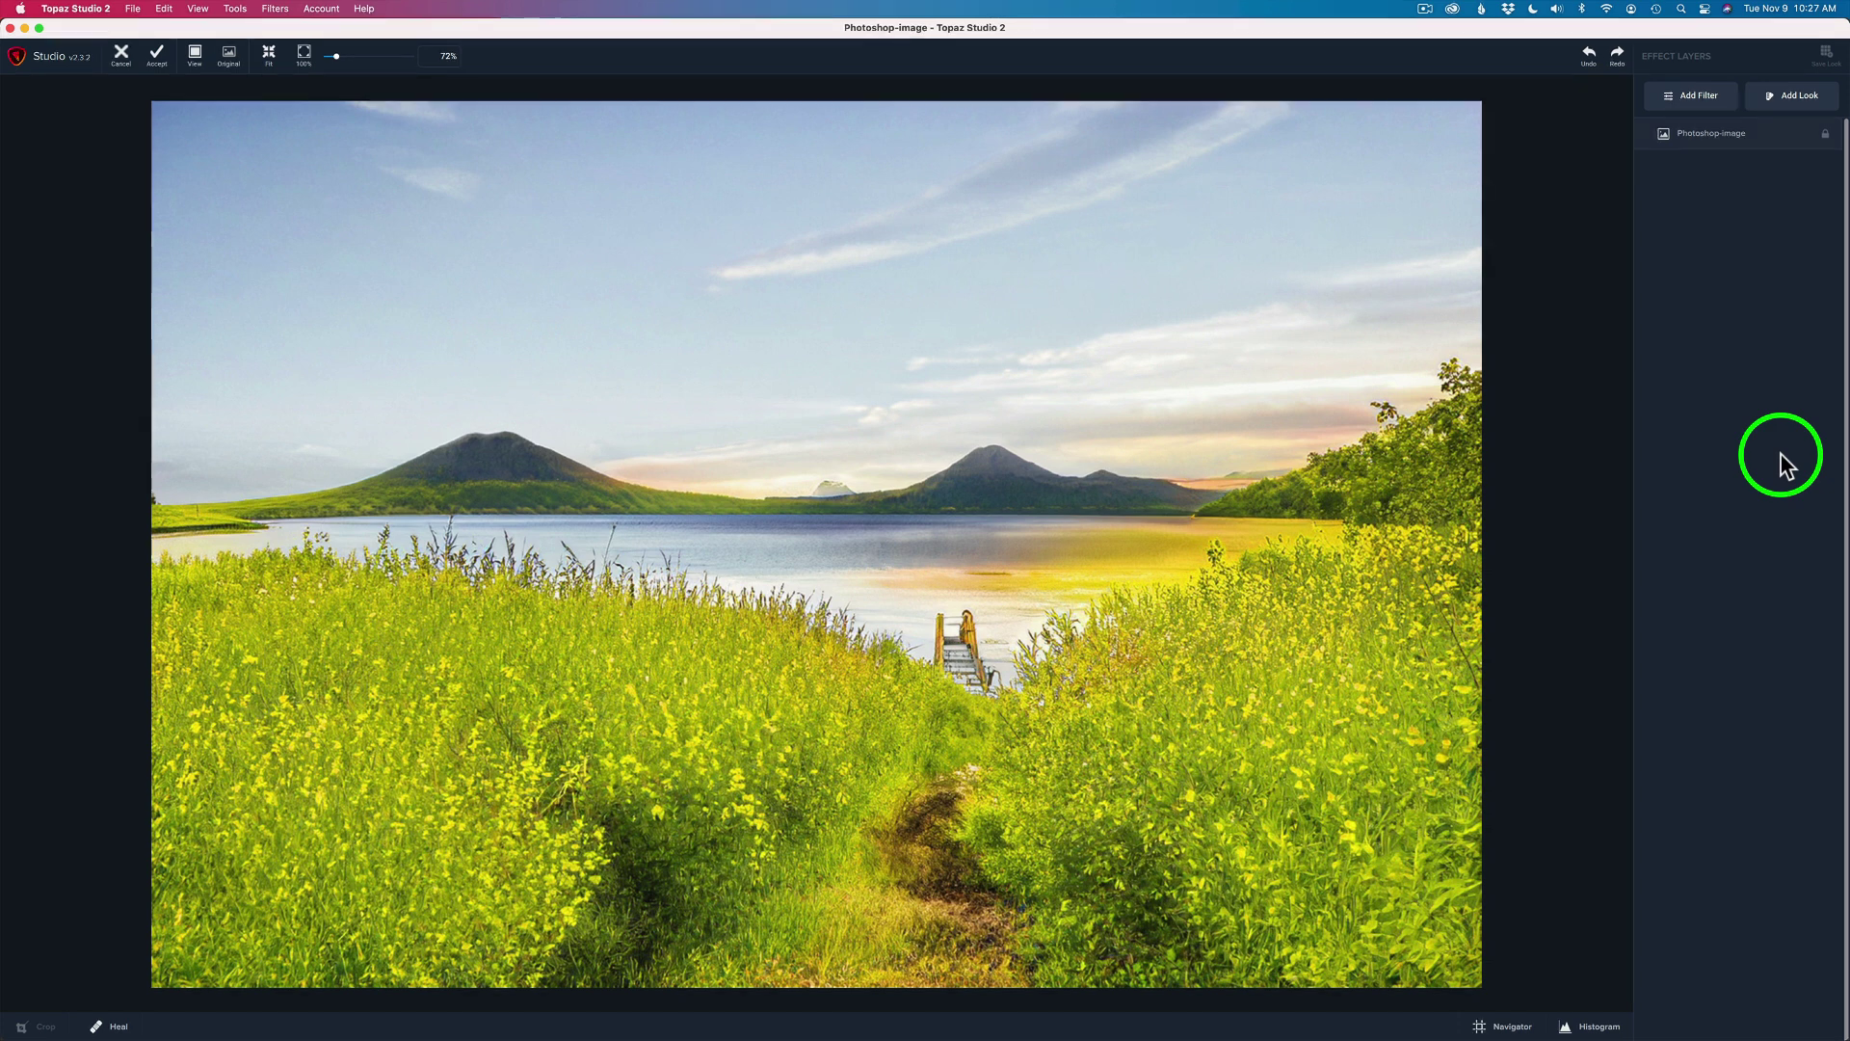
Add the Impression filter from the Stylistic filter list
{"action": "left_click", "coordinate": [1700, 96]}
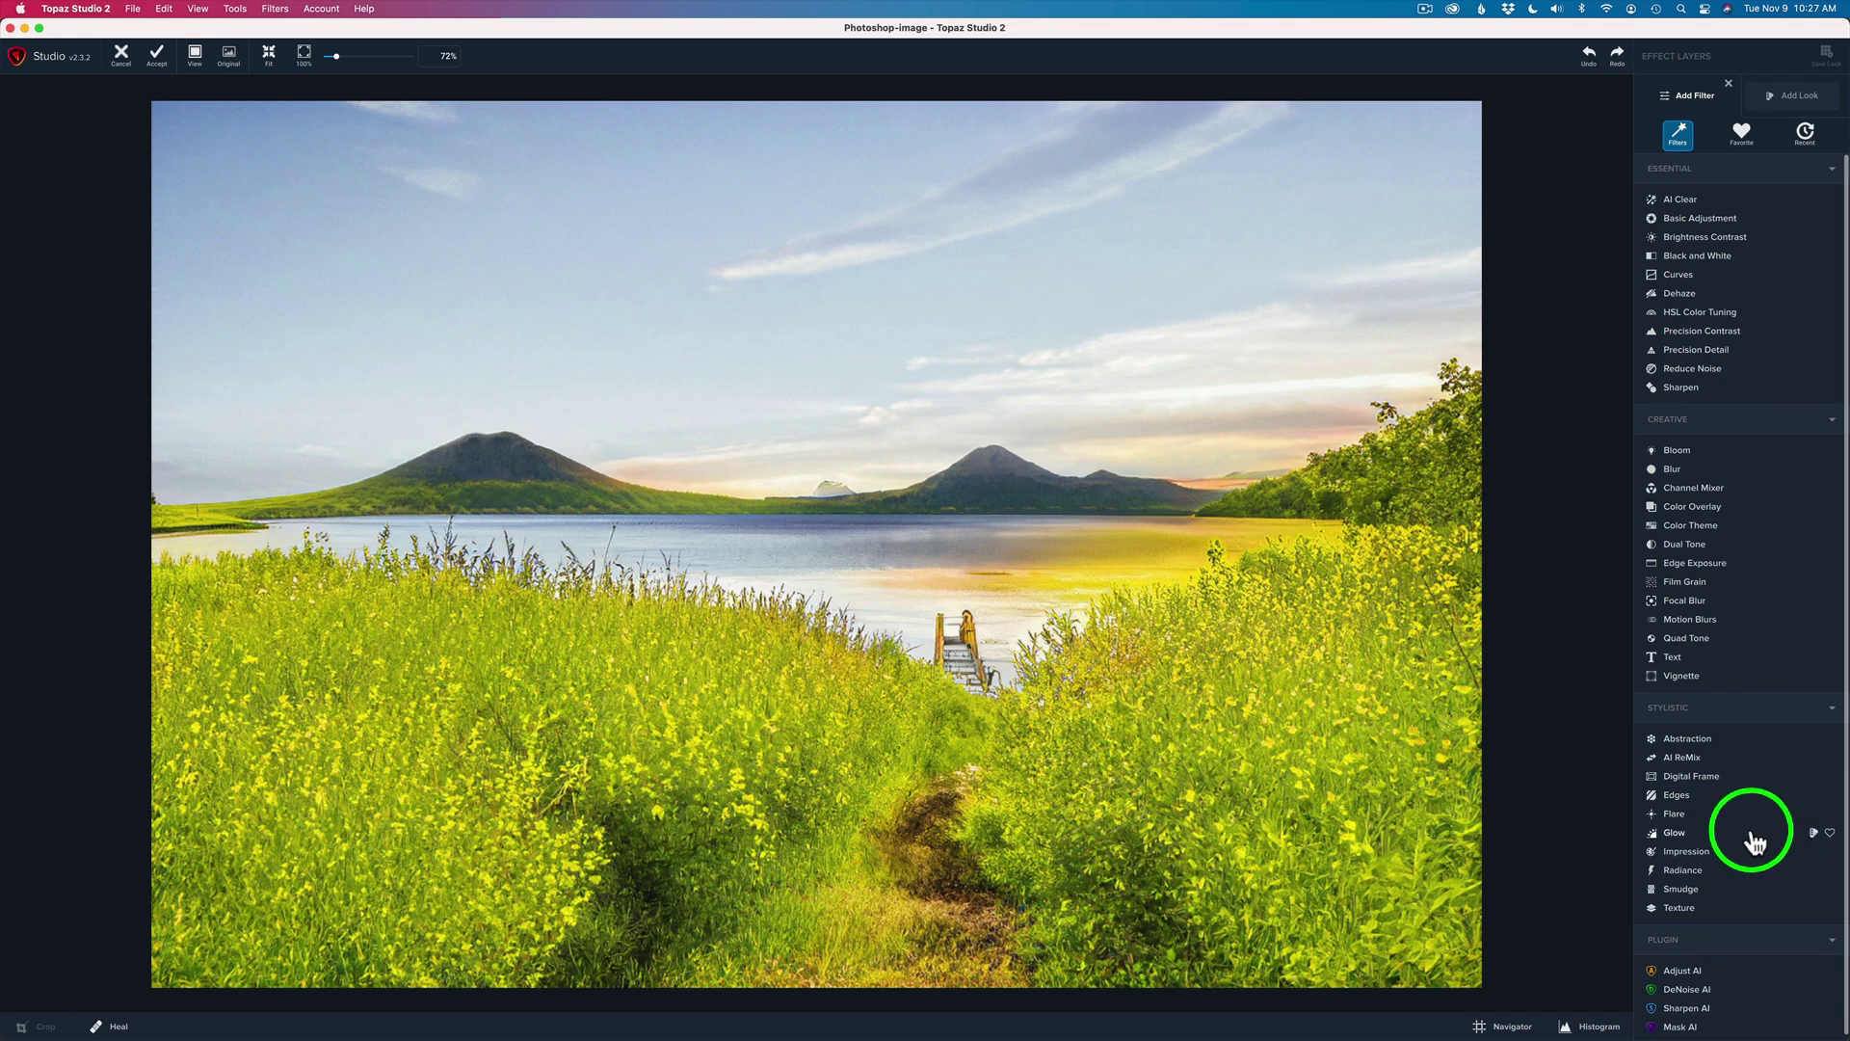
{"action": "left_click", "coordinate": [1688, 852]}
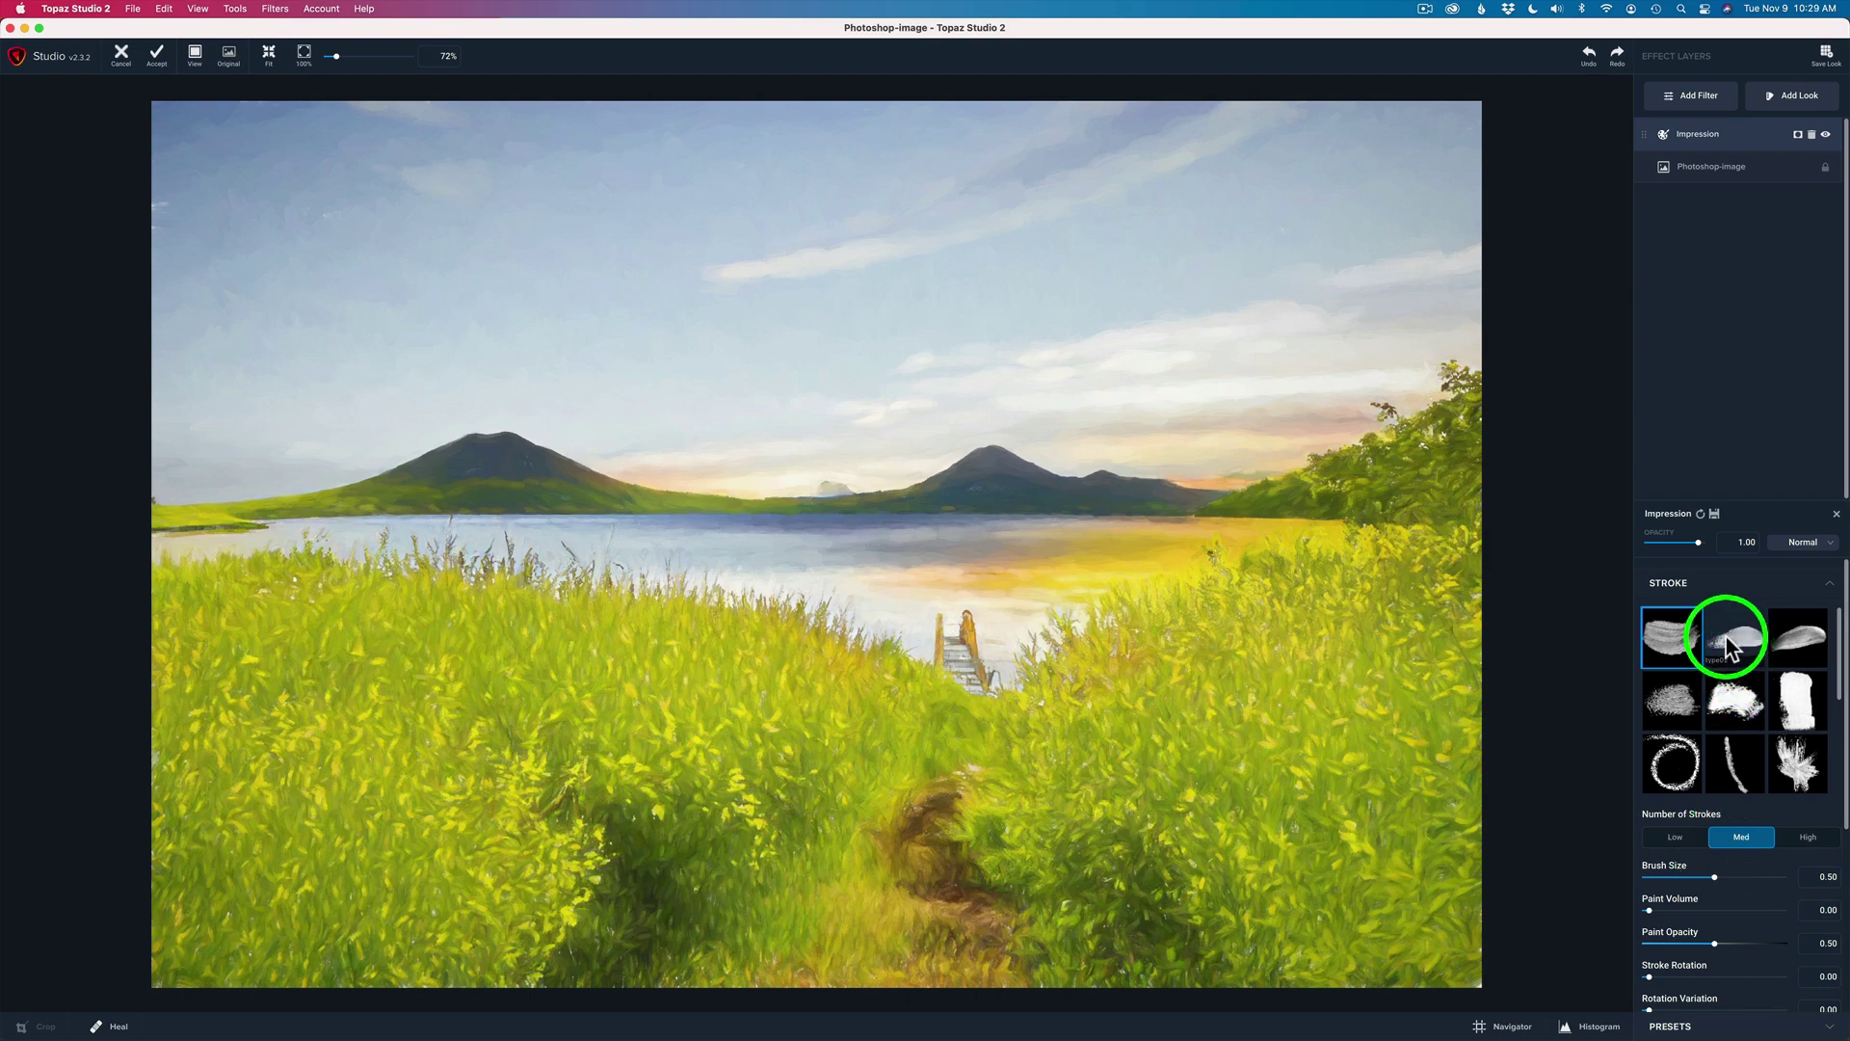
Try several brush stroke styles in the Impression panel
{"action": "left_click", "coordinate": [1730, 644]}
{"action": "left_click", "coordinate": [1800, 644]}
{"action": "left_click_drag", "start_coordinate": [1840, 648], "coordinate": [1836, 724]}
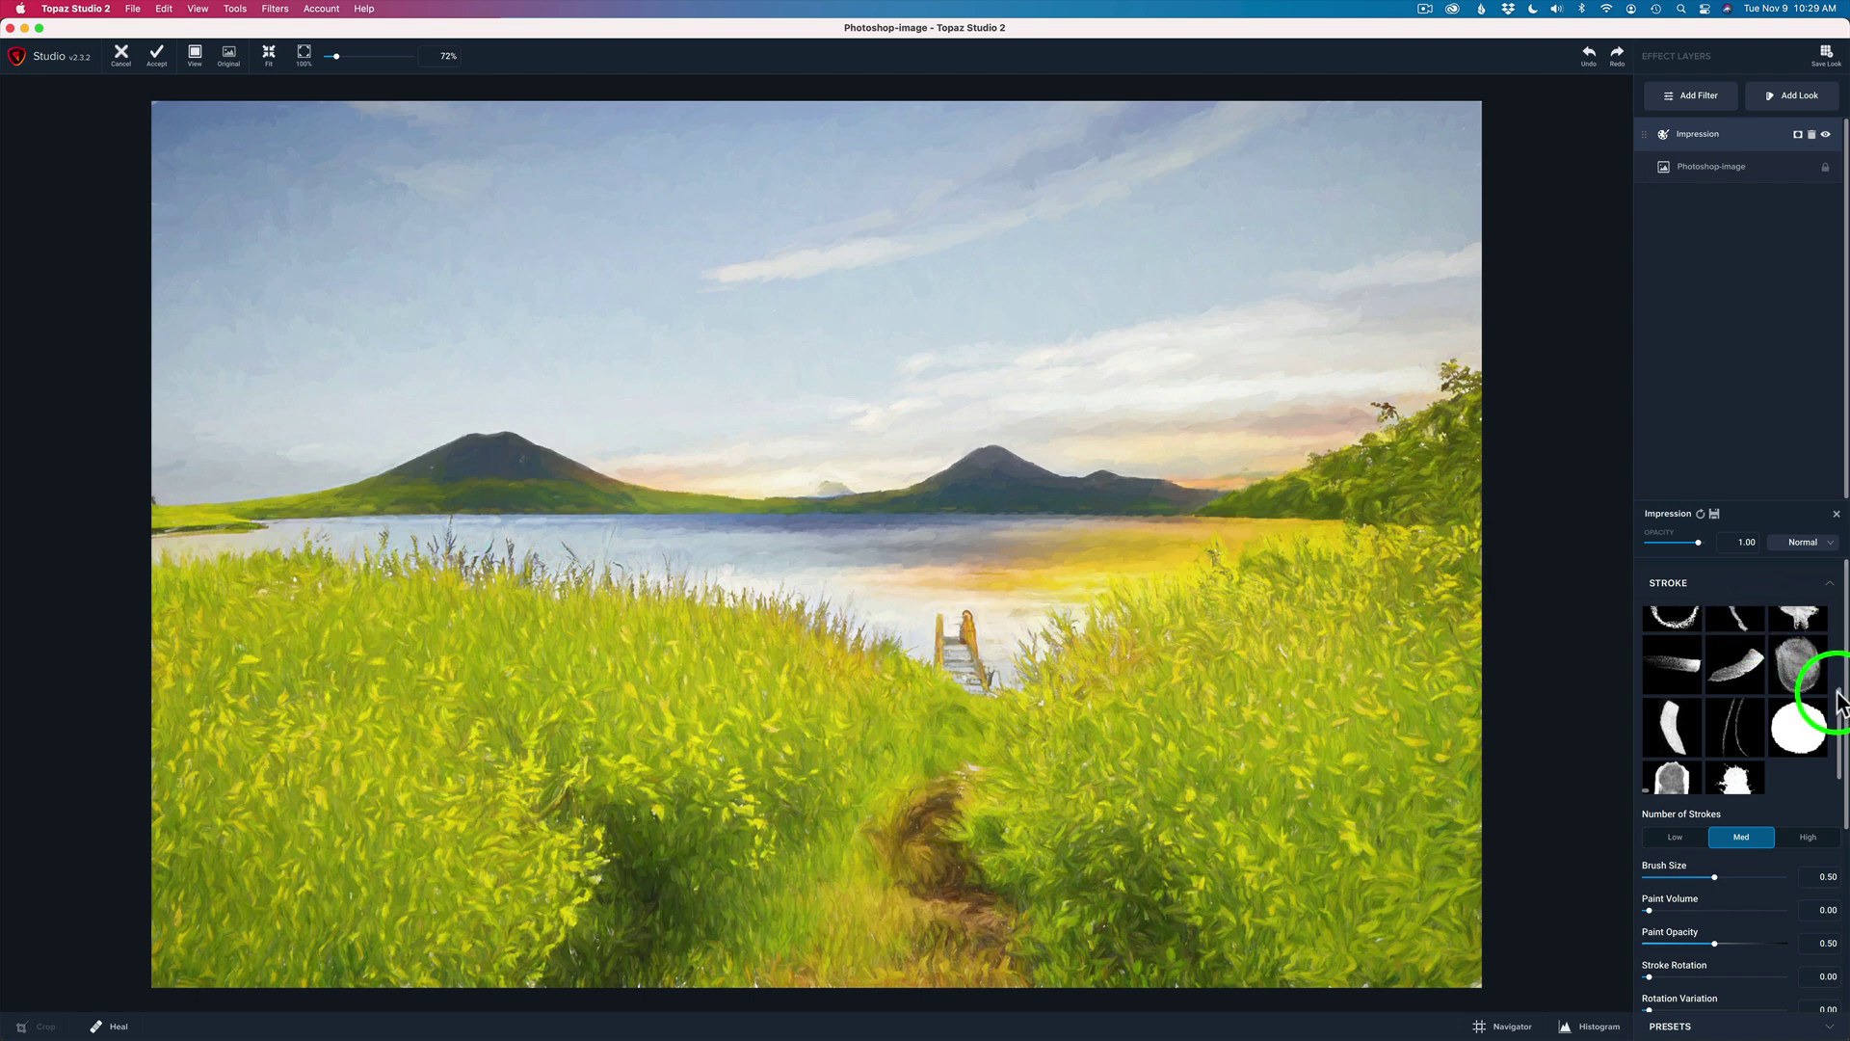
{"action": "scroll", "coordinate": [1840, 686], "scroll_direction": "up", "scroll_amount": 3}
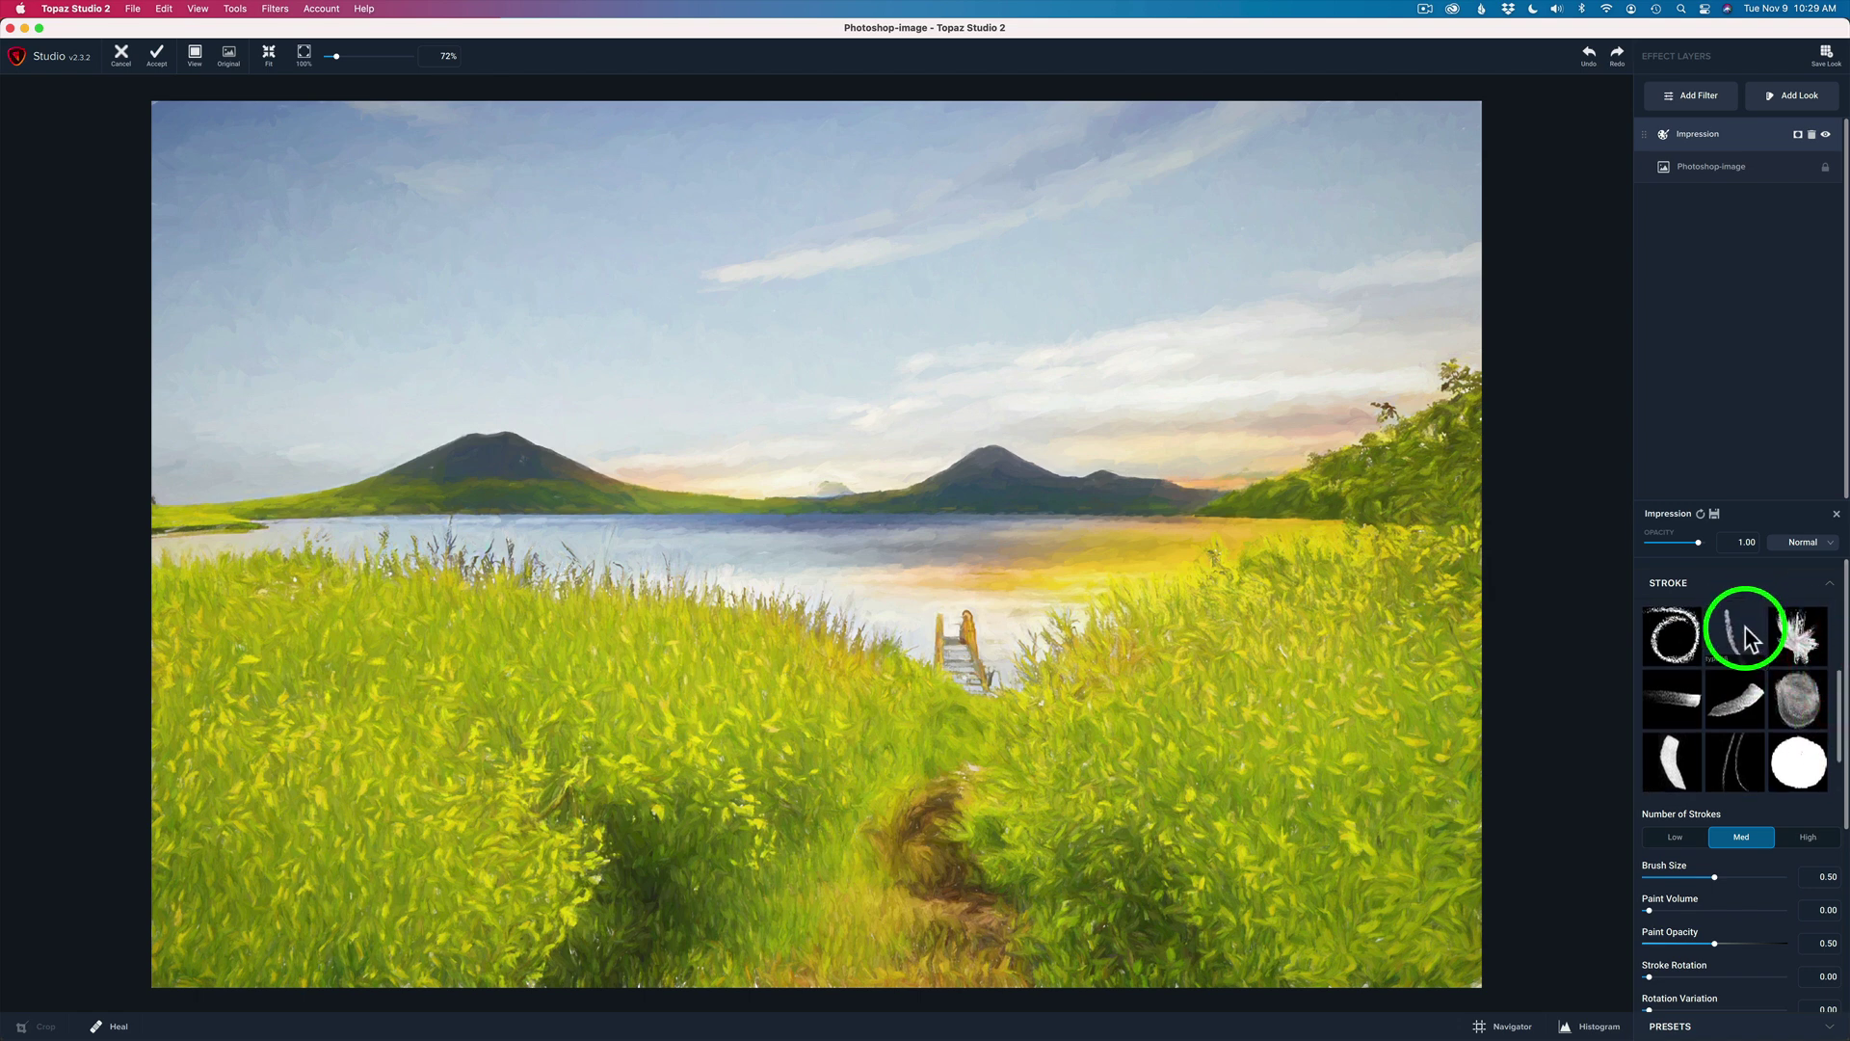
{"action": "left_click", "coordinate": [1744, 634]}
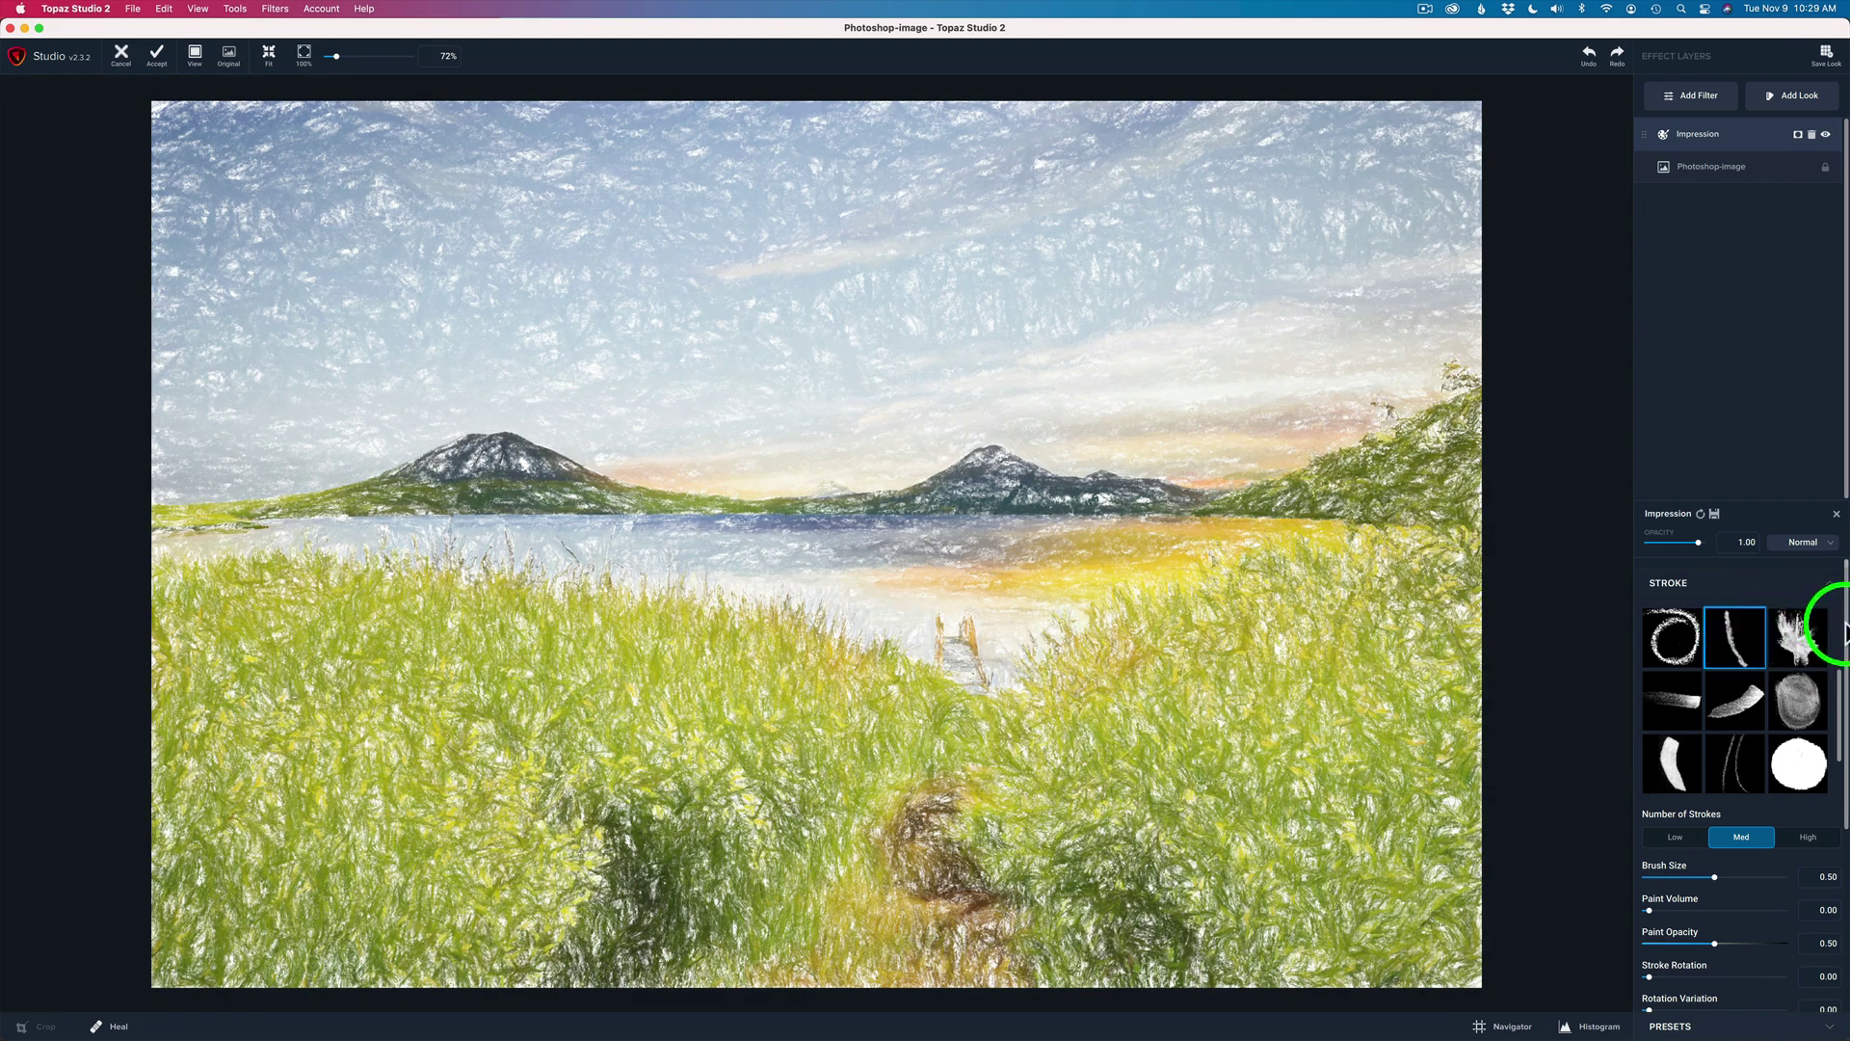
{"action": "left_click_drag", "start_coordinate": [1845, 631], "coordinate": [1825, 888]}
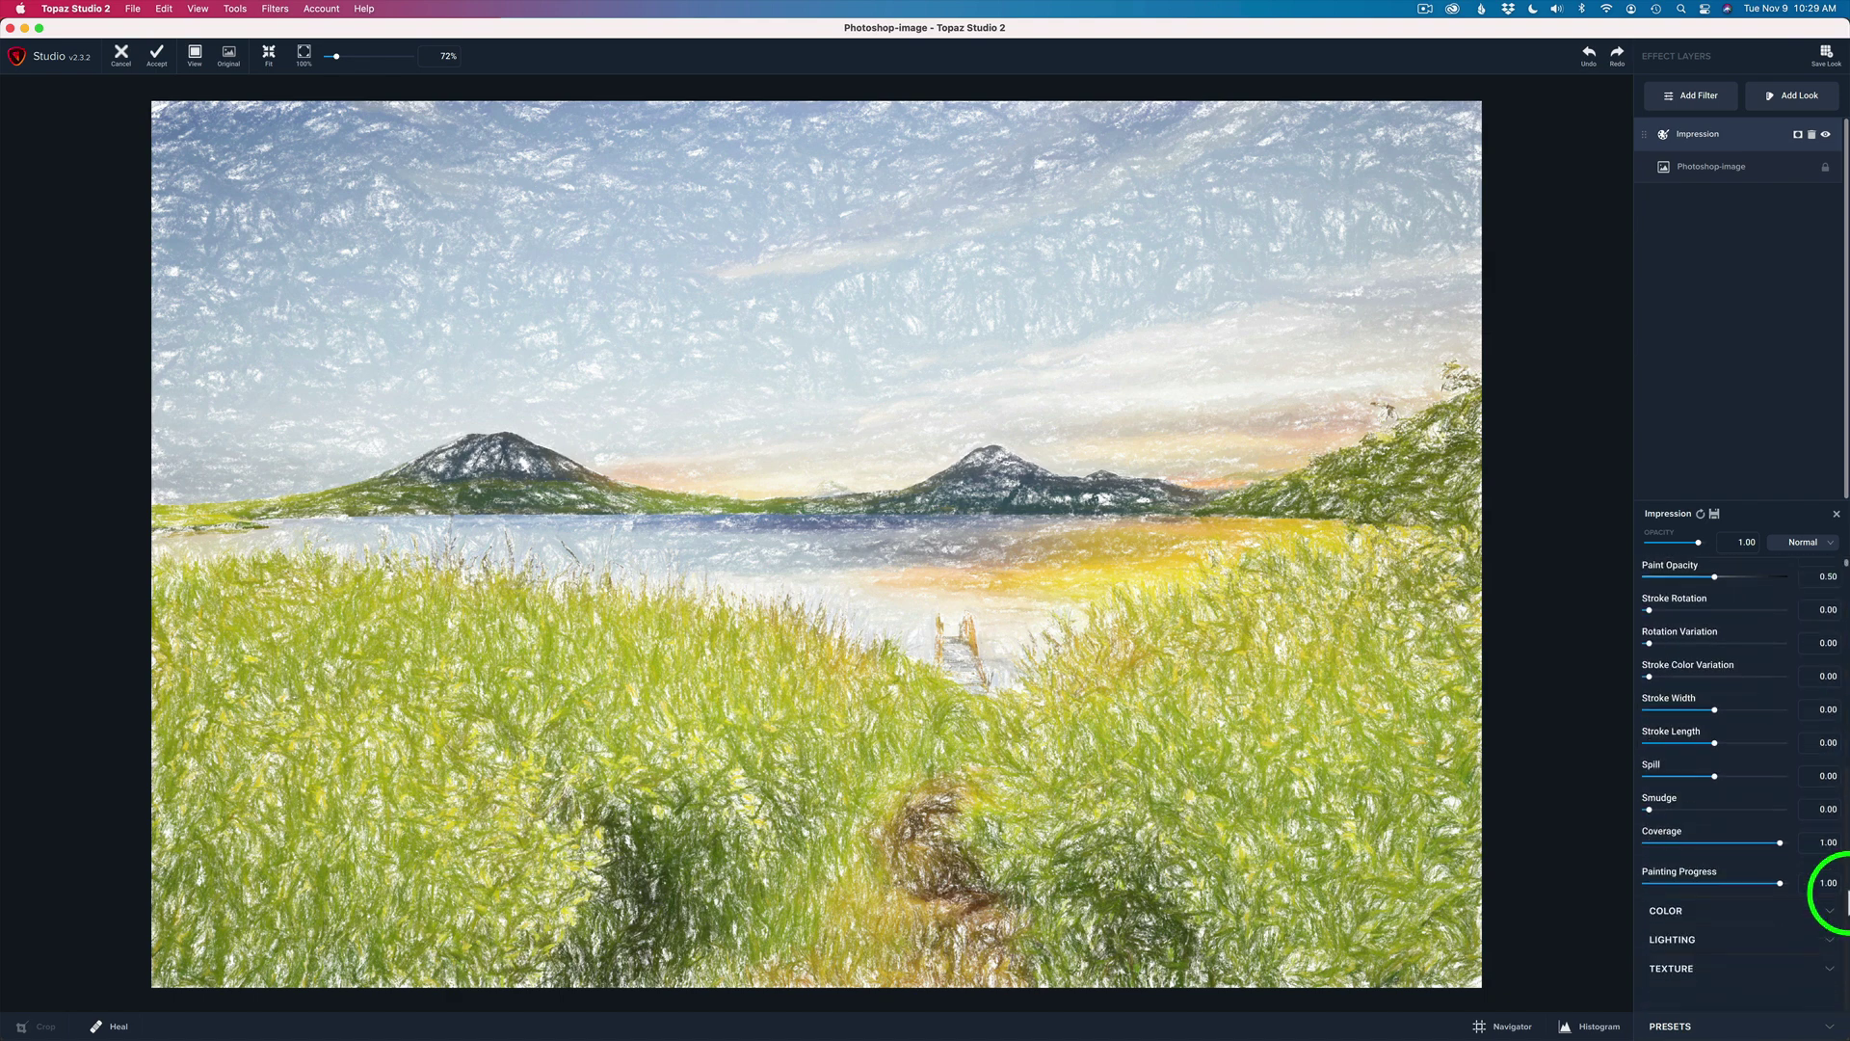
Change the TEXTURE Background Type from Solid to Original
{"action": "left_click", "coordinate": [1766, 969]}
{"action": "scroll", "coordinate": [1817, 875], "scroll_direction": "down", "scroll_amount": 5}
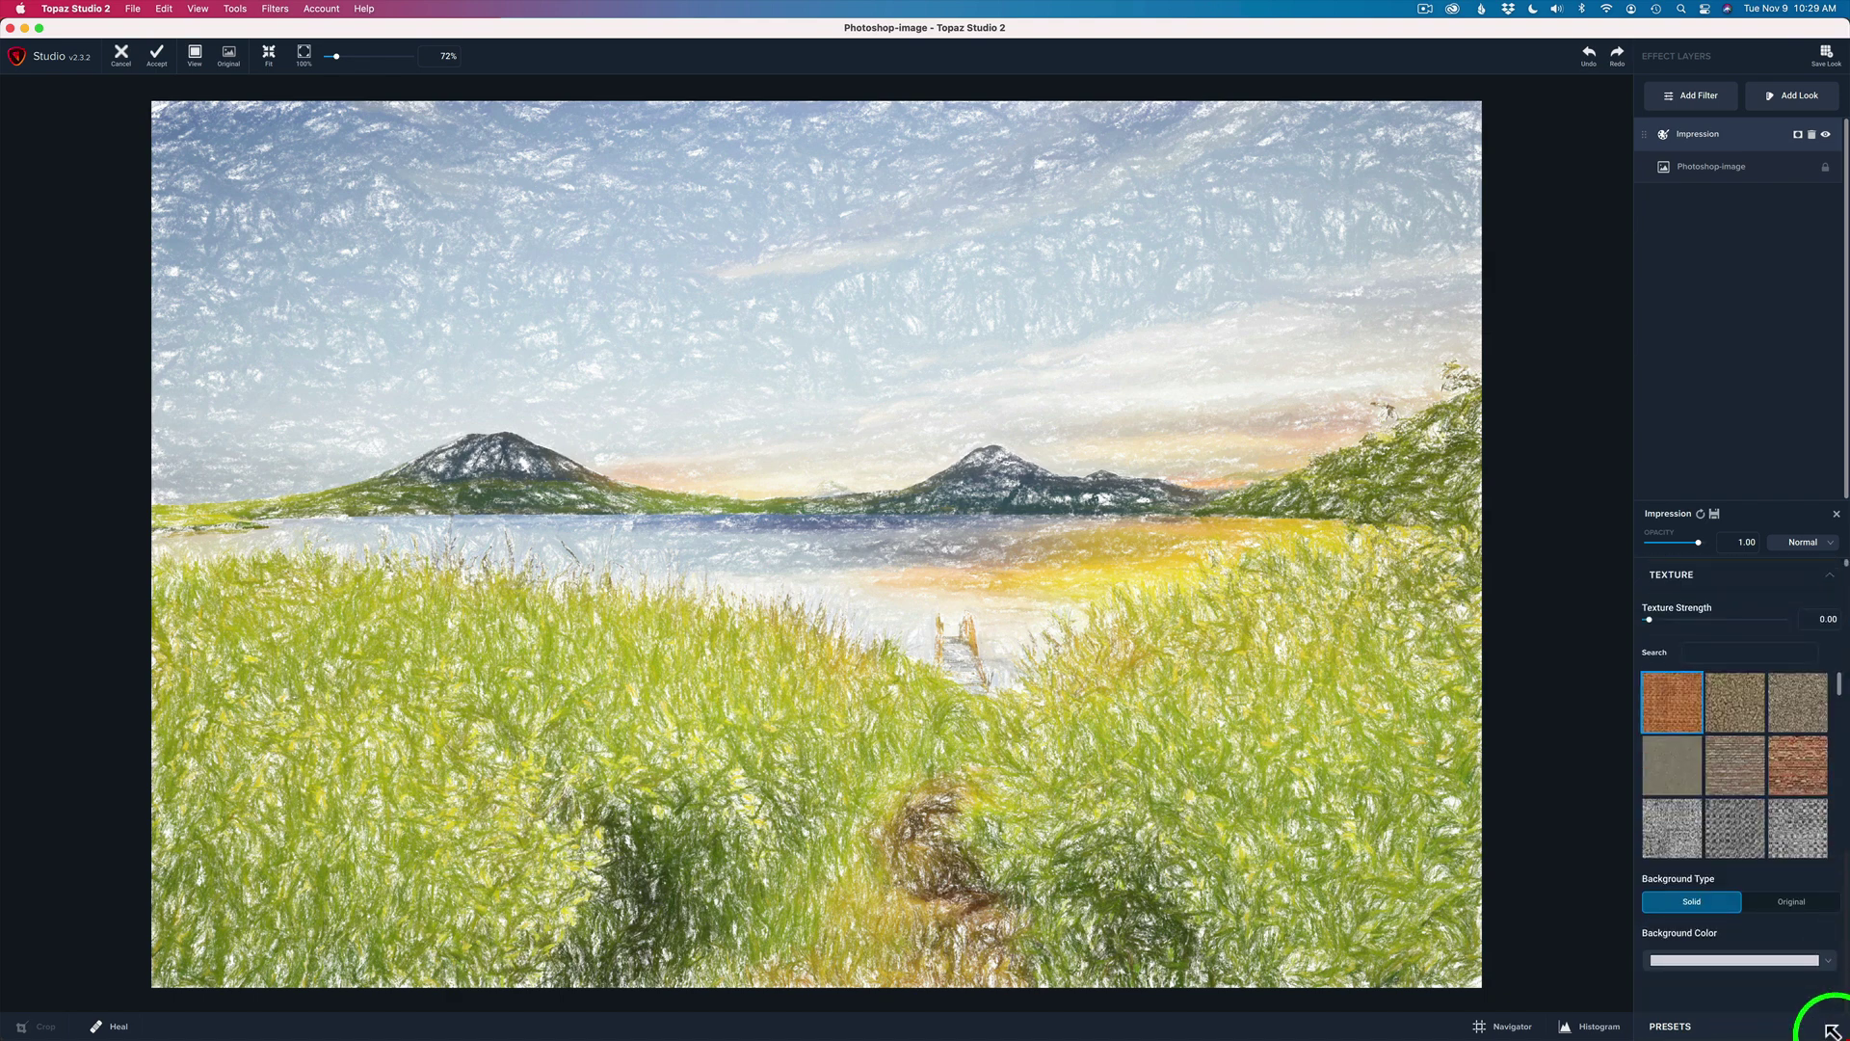
{"action": "left_click", "coordinate": [1792, 902]}
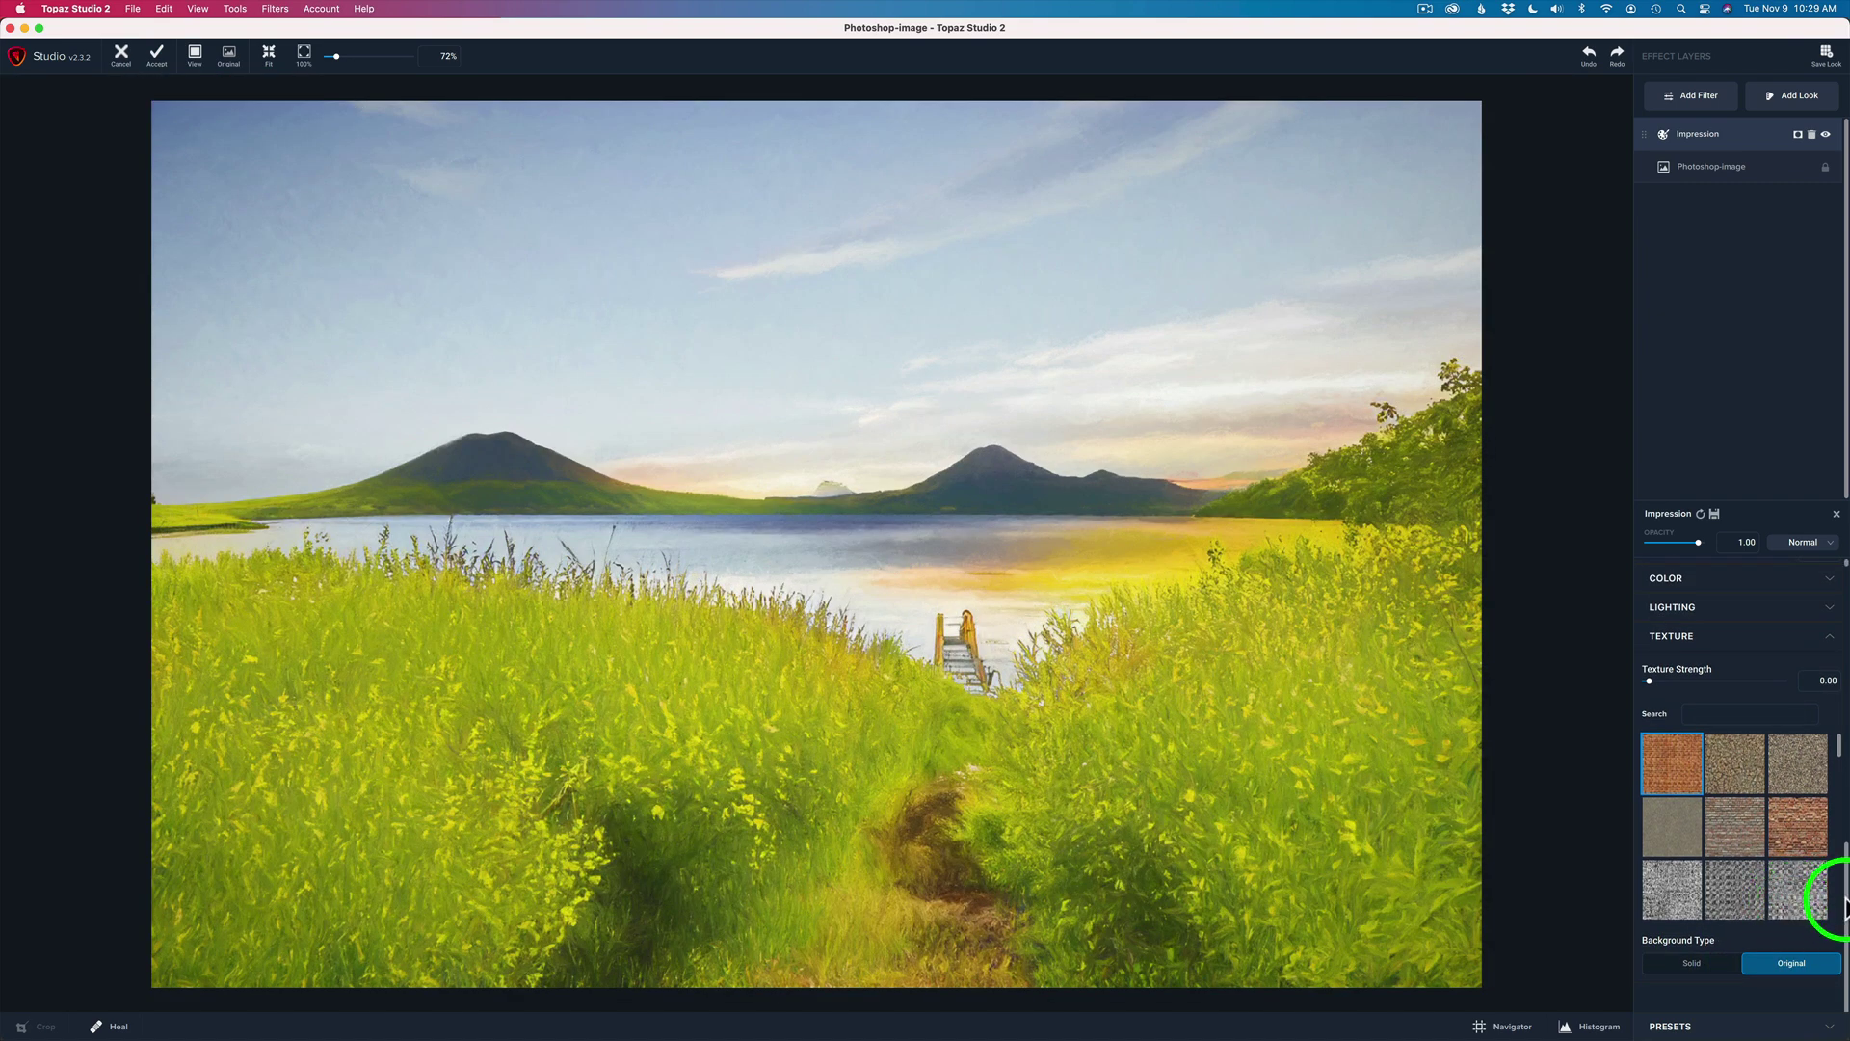
{"action": "scroll", "coordinate": [1845, 897], "scroll_direction": "up", "scroll_amount": 3}
{"action": "scroll", "coordinate": [1845, 925], "scroll_direction": "down", "scroll_amount": 3}
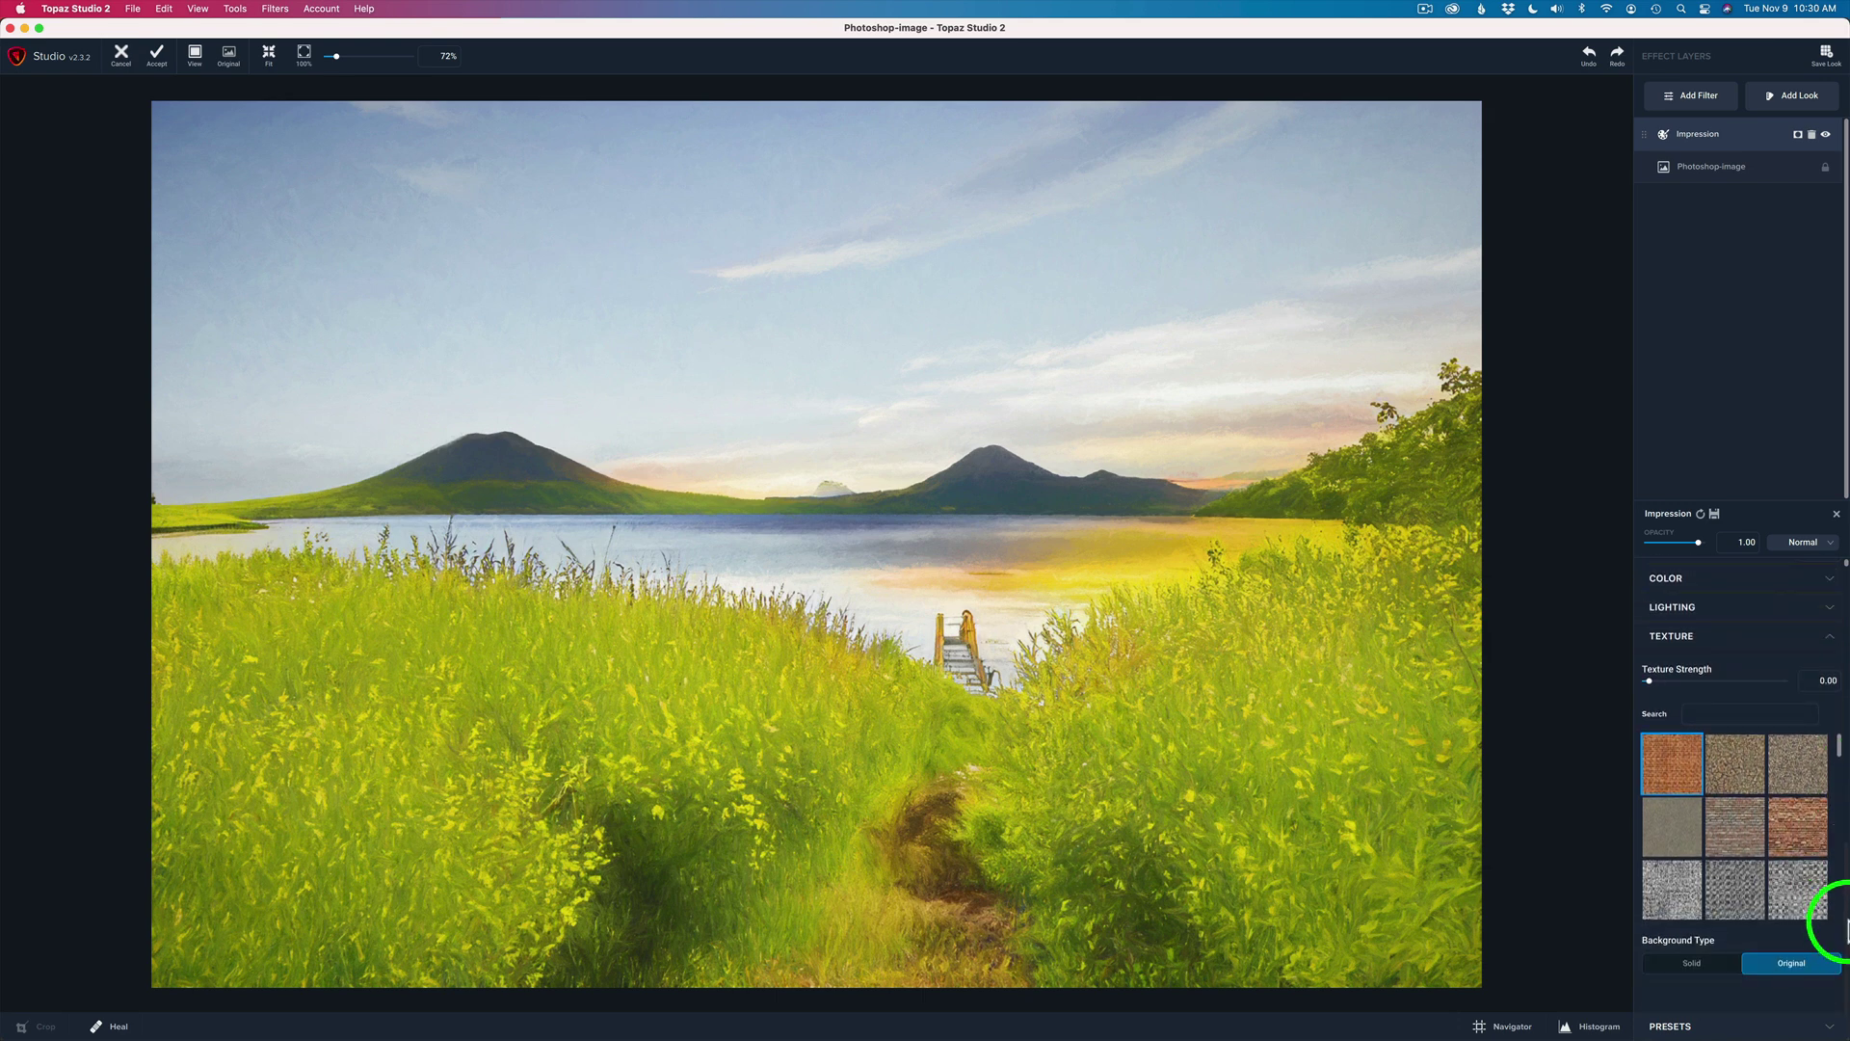
{"action": "scroll", "coordinate": [1819, 611], "scroll_direction": "up", "scroll_amount": 3}
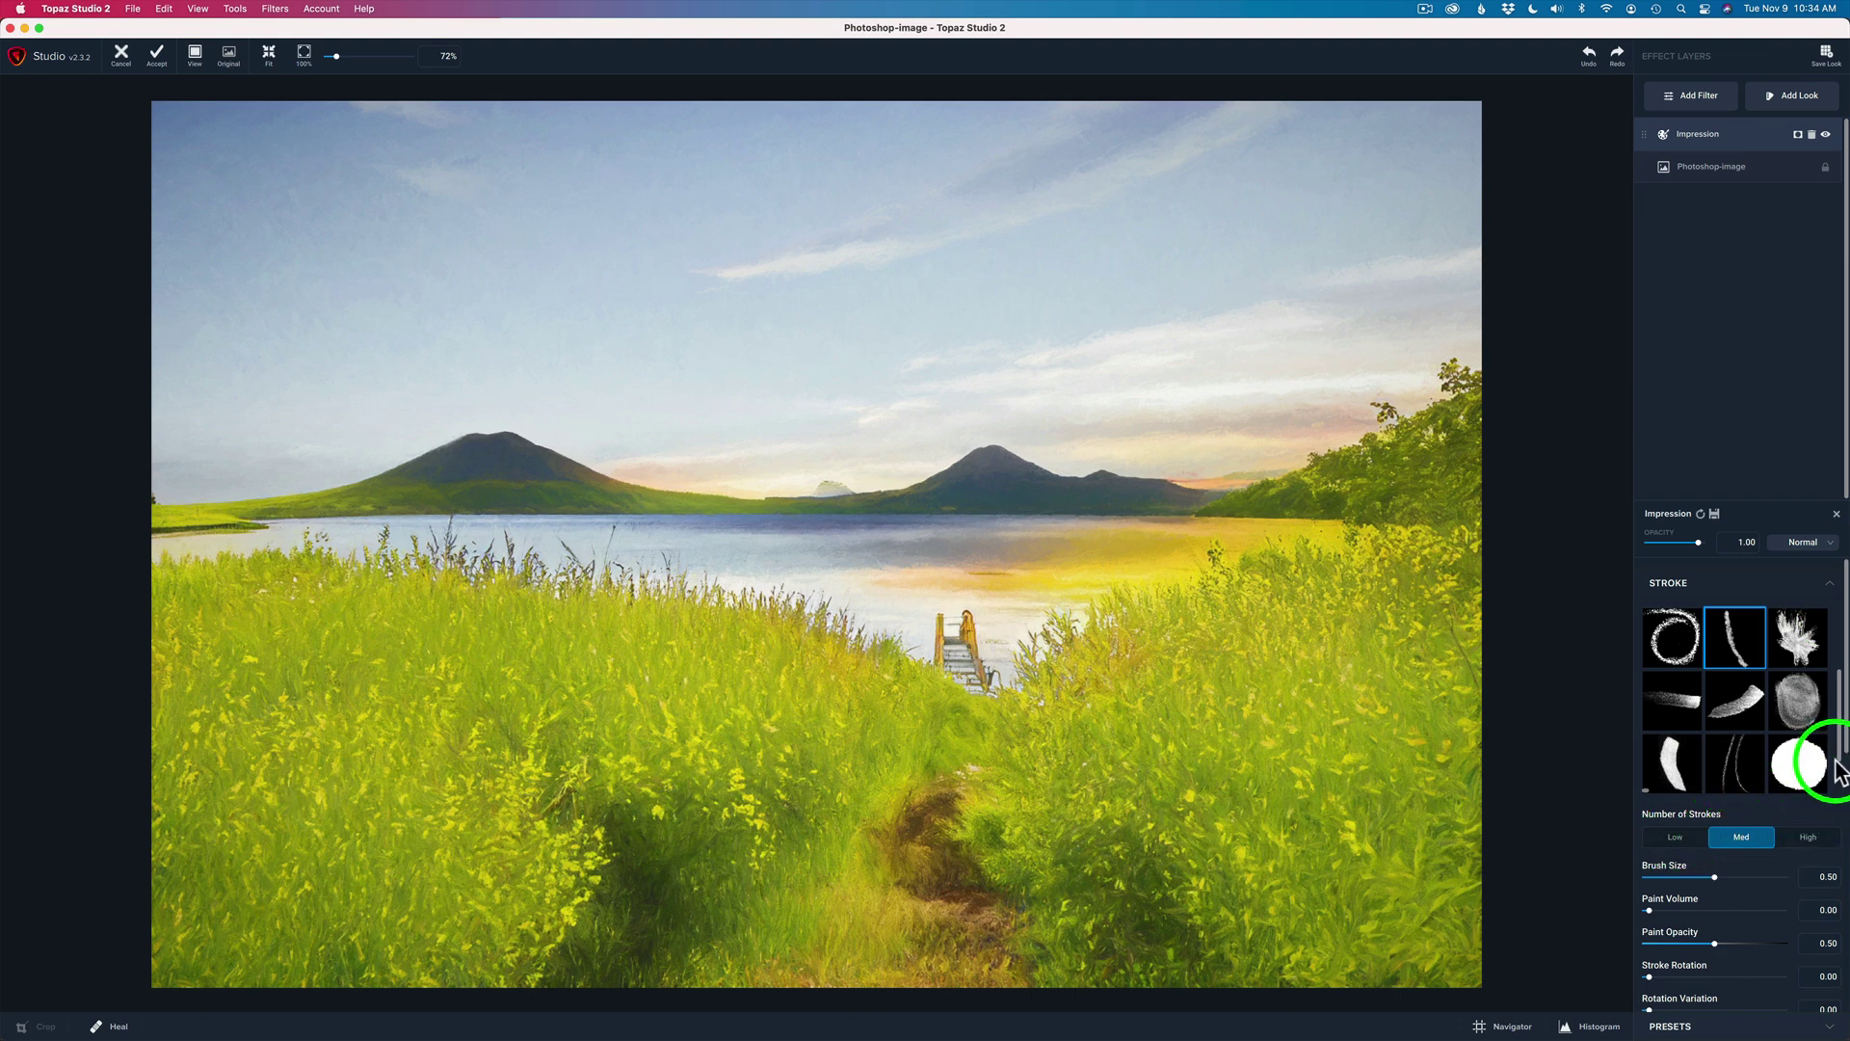
Set Paint Opacity to 0.59 and Stroke Width to 0.26
{"action": "left_click_drag", "start_coordinate": [1841, 768], "coordinate": [1844, 852]}
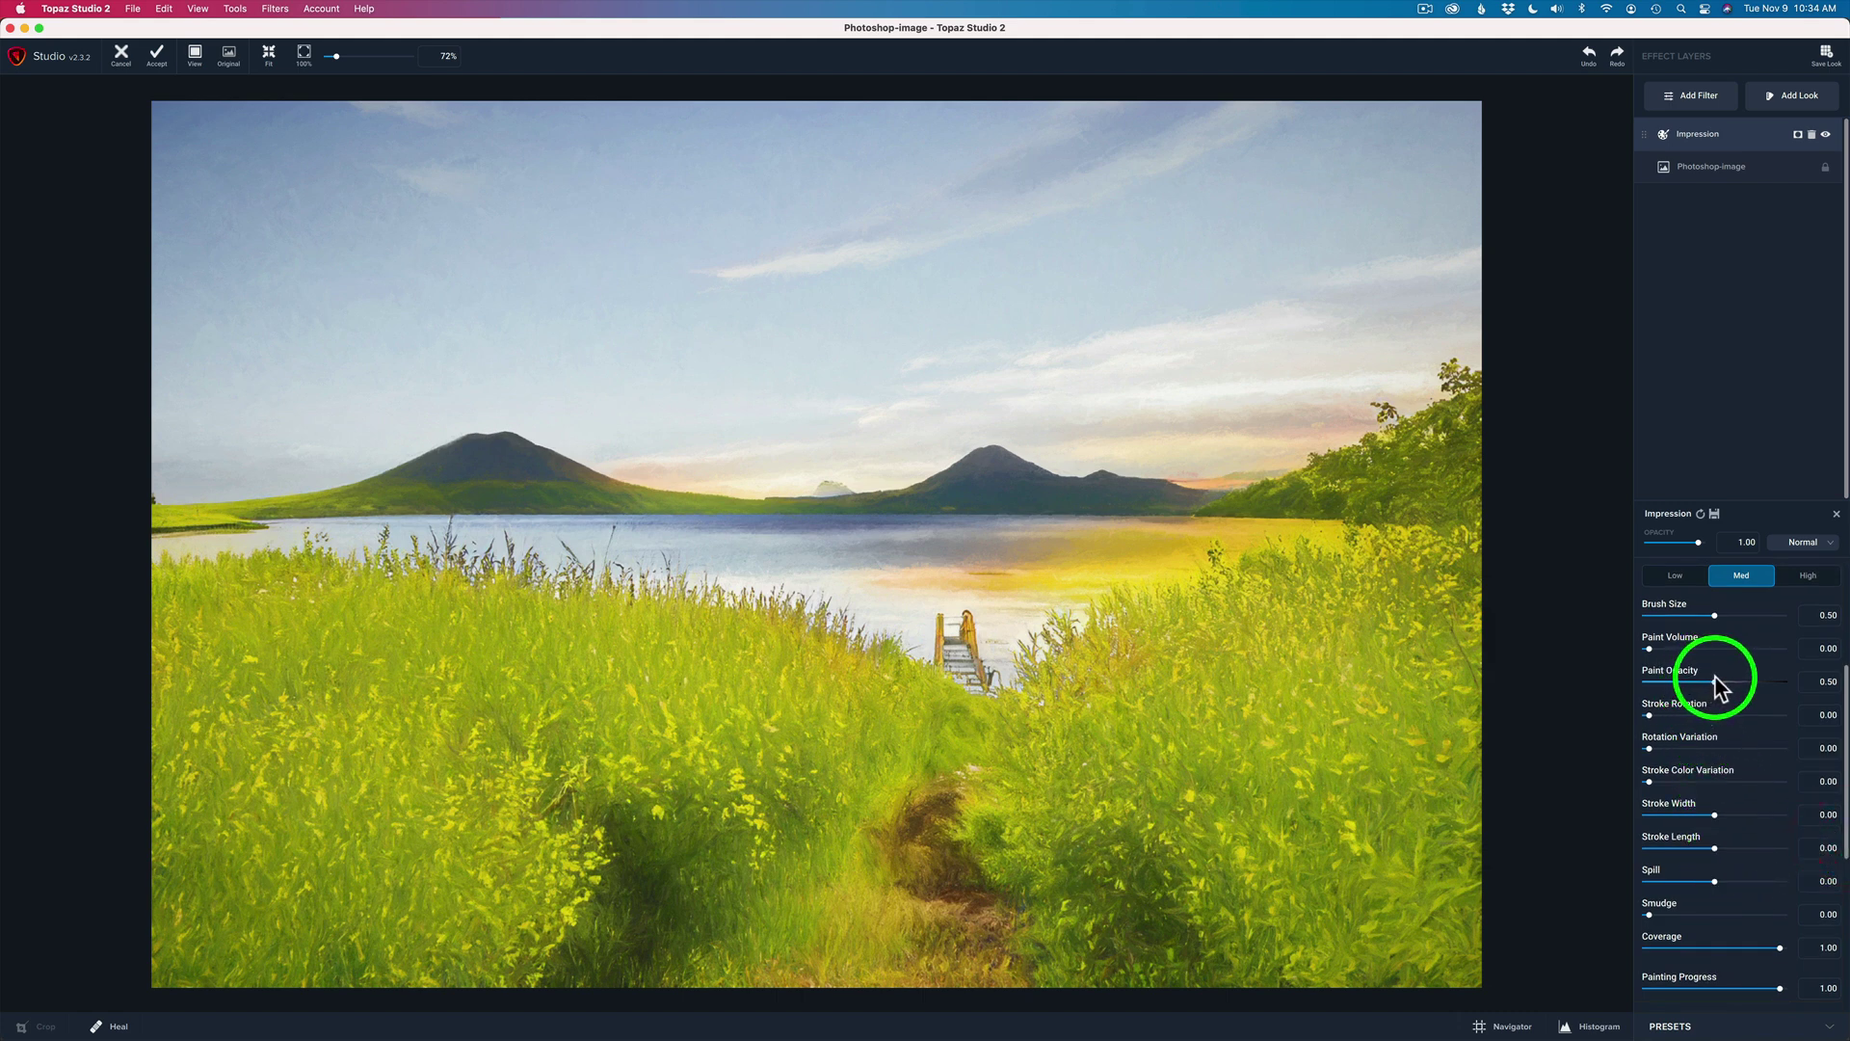
{"action": "left_click_drag", "start_coordinate": [1717, 681], "coordinate": [1725, 681]}
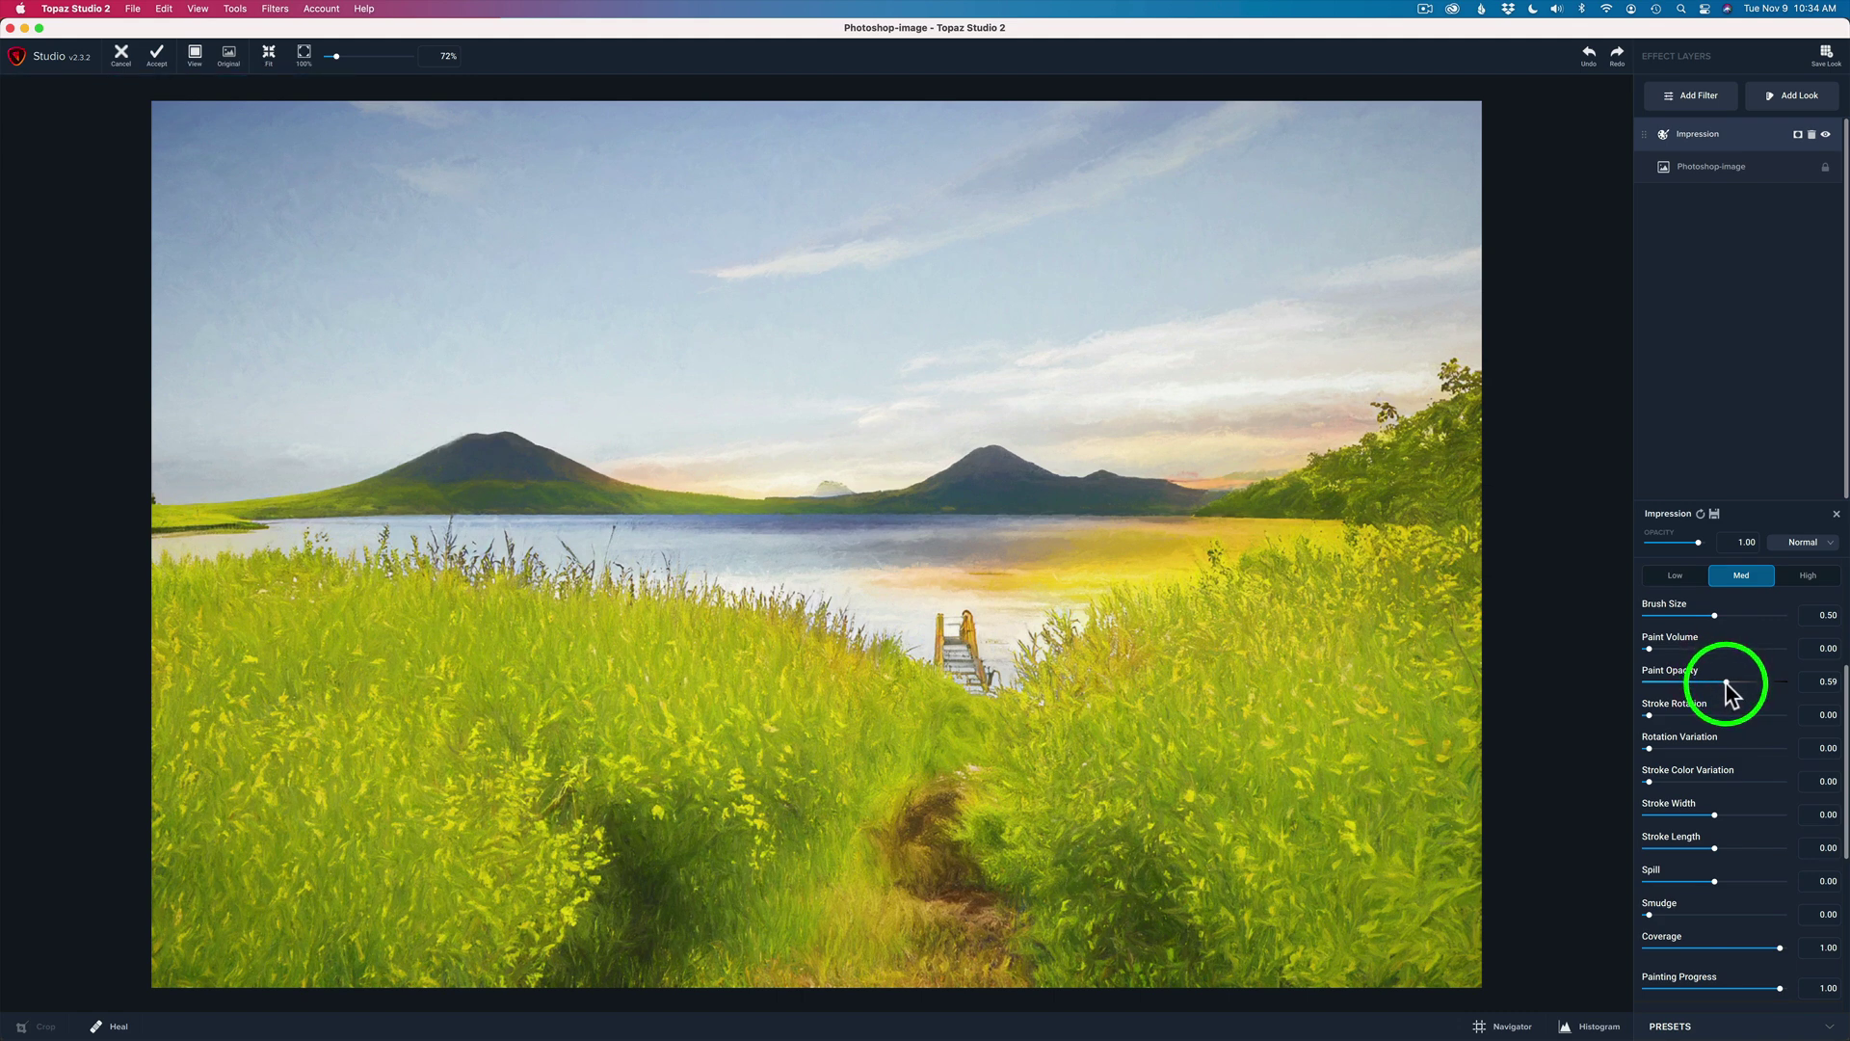
{"action": "scroll", "coordinate": [1843, 742], "scroll_direction": "down", "scroll_amount": 3}
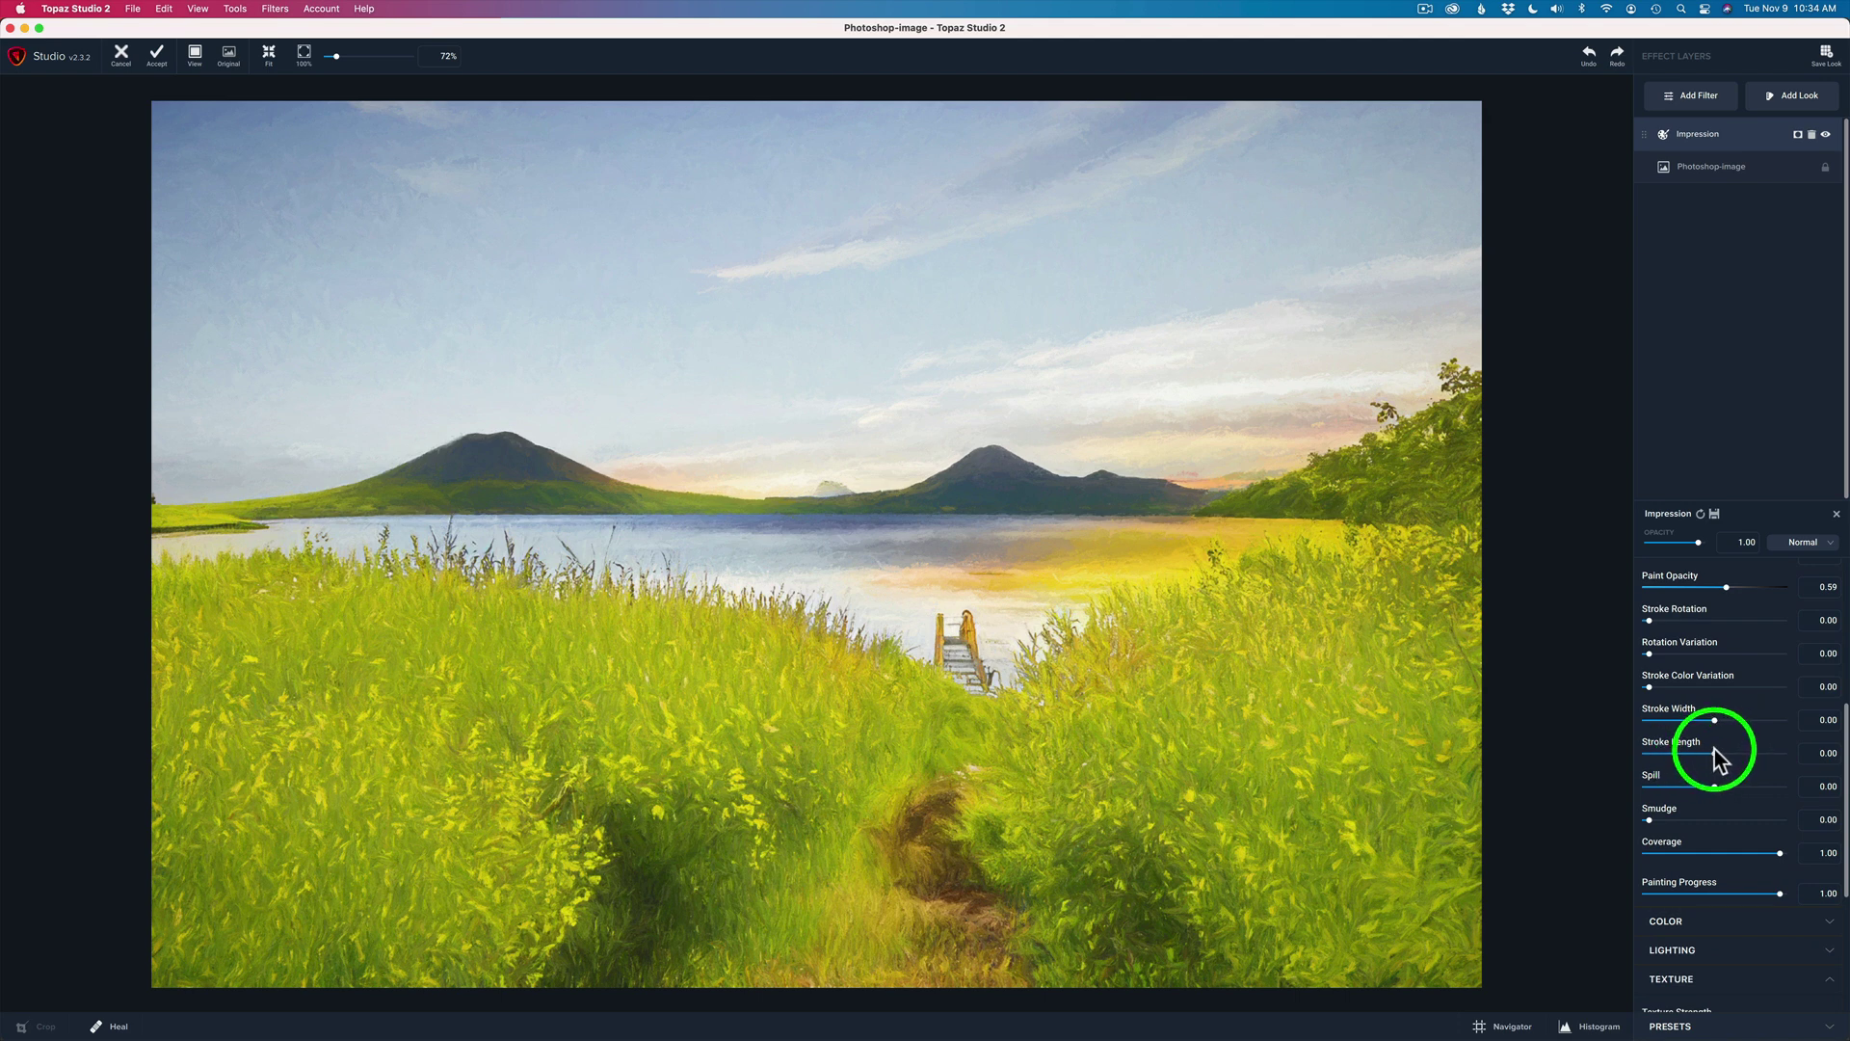
{"action": "mouse_move", "coordinate": [1714, 719]}
{"action": "left_mouse_down"}
{"action": "mouse_move", "coordinate": [1768, 719]}
{"action": "mouse_move", "coordinate": [1732, 721]}
{"action": "left_mouse_up"}
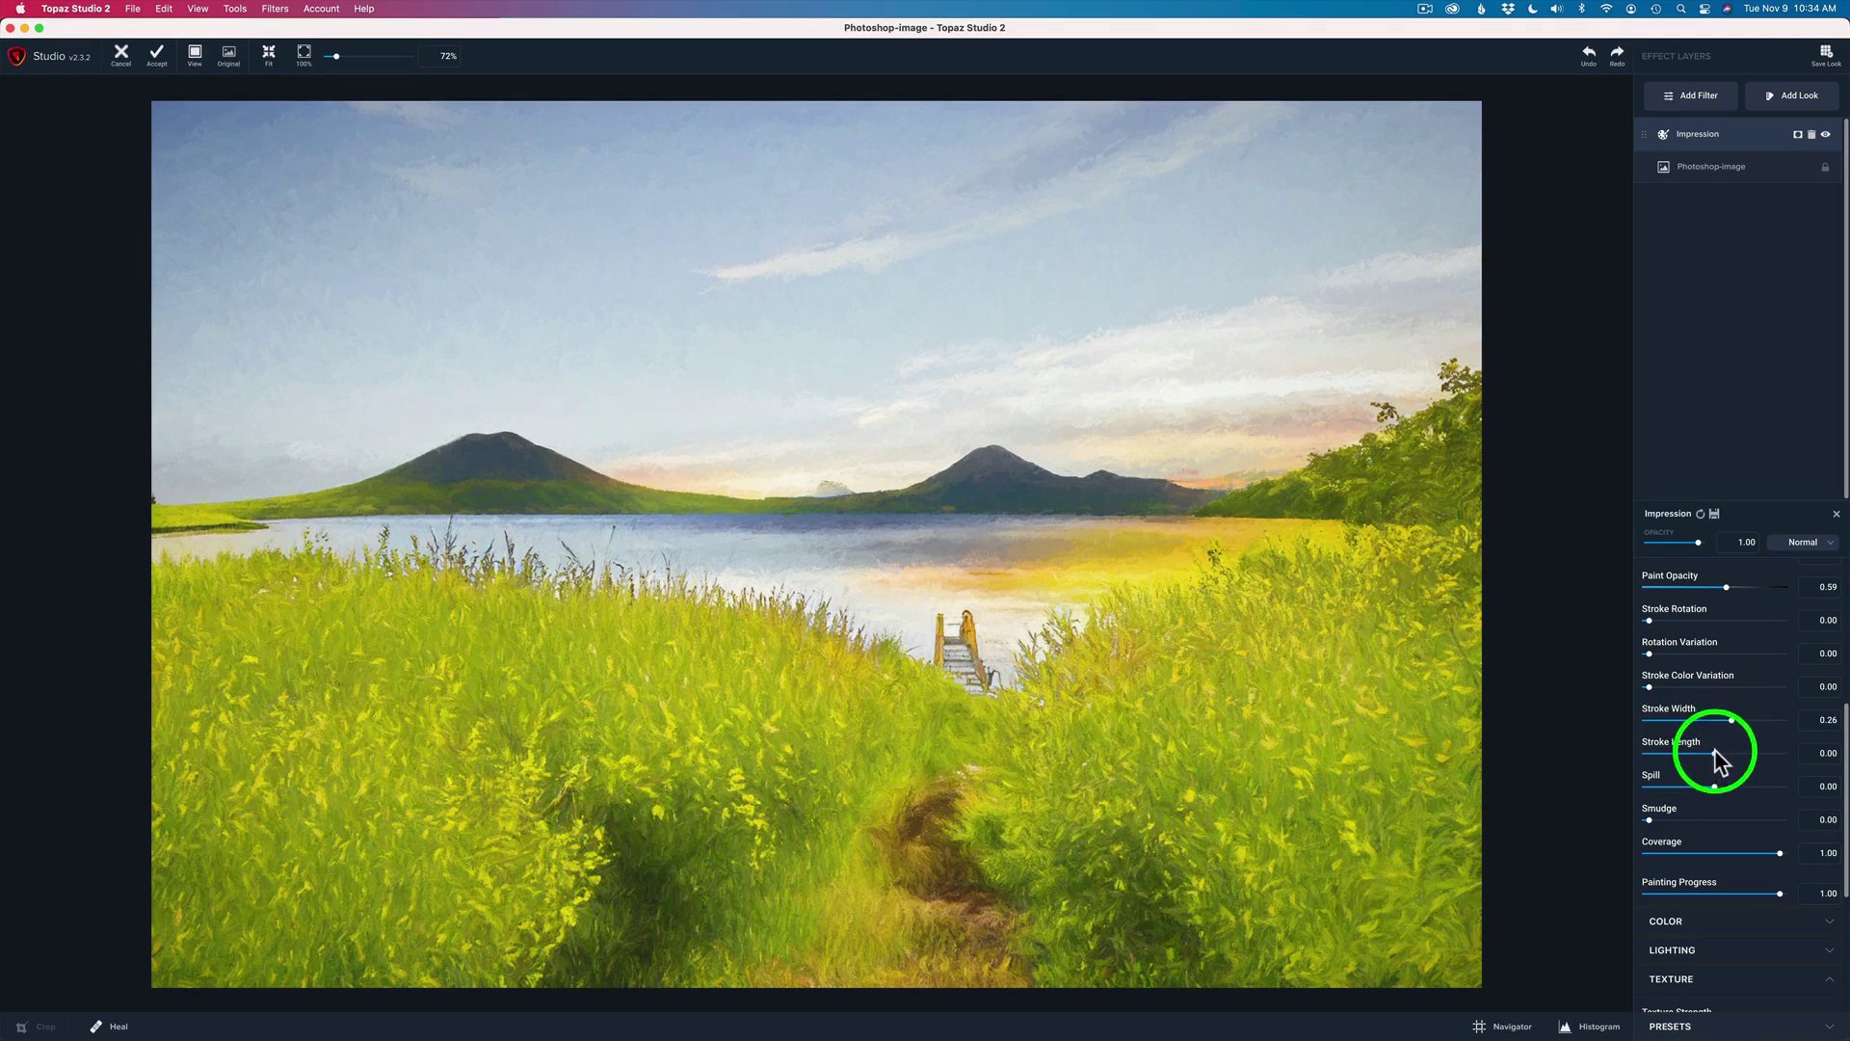
Set Stroke Length to 0.04, and try Smudge before resetting it to 0.00
{"action": "mouse_move", "coordinate": [1714, 753]}
{"action": "left_mouse_down"}
{"action": "mouse_move", "coordinate": [1655, 747]}
{"action": "mouse_move", "coordinate": [1715, 749]}
{"action": "left_mouse_up"}
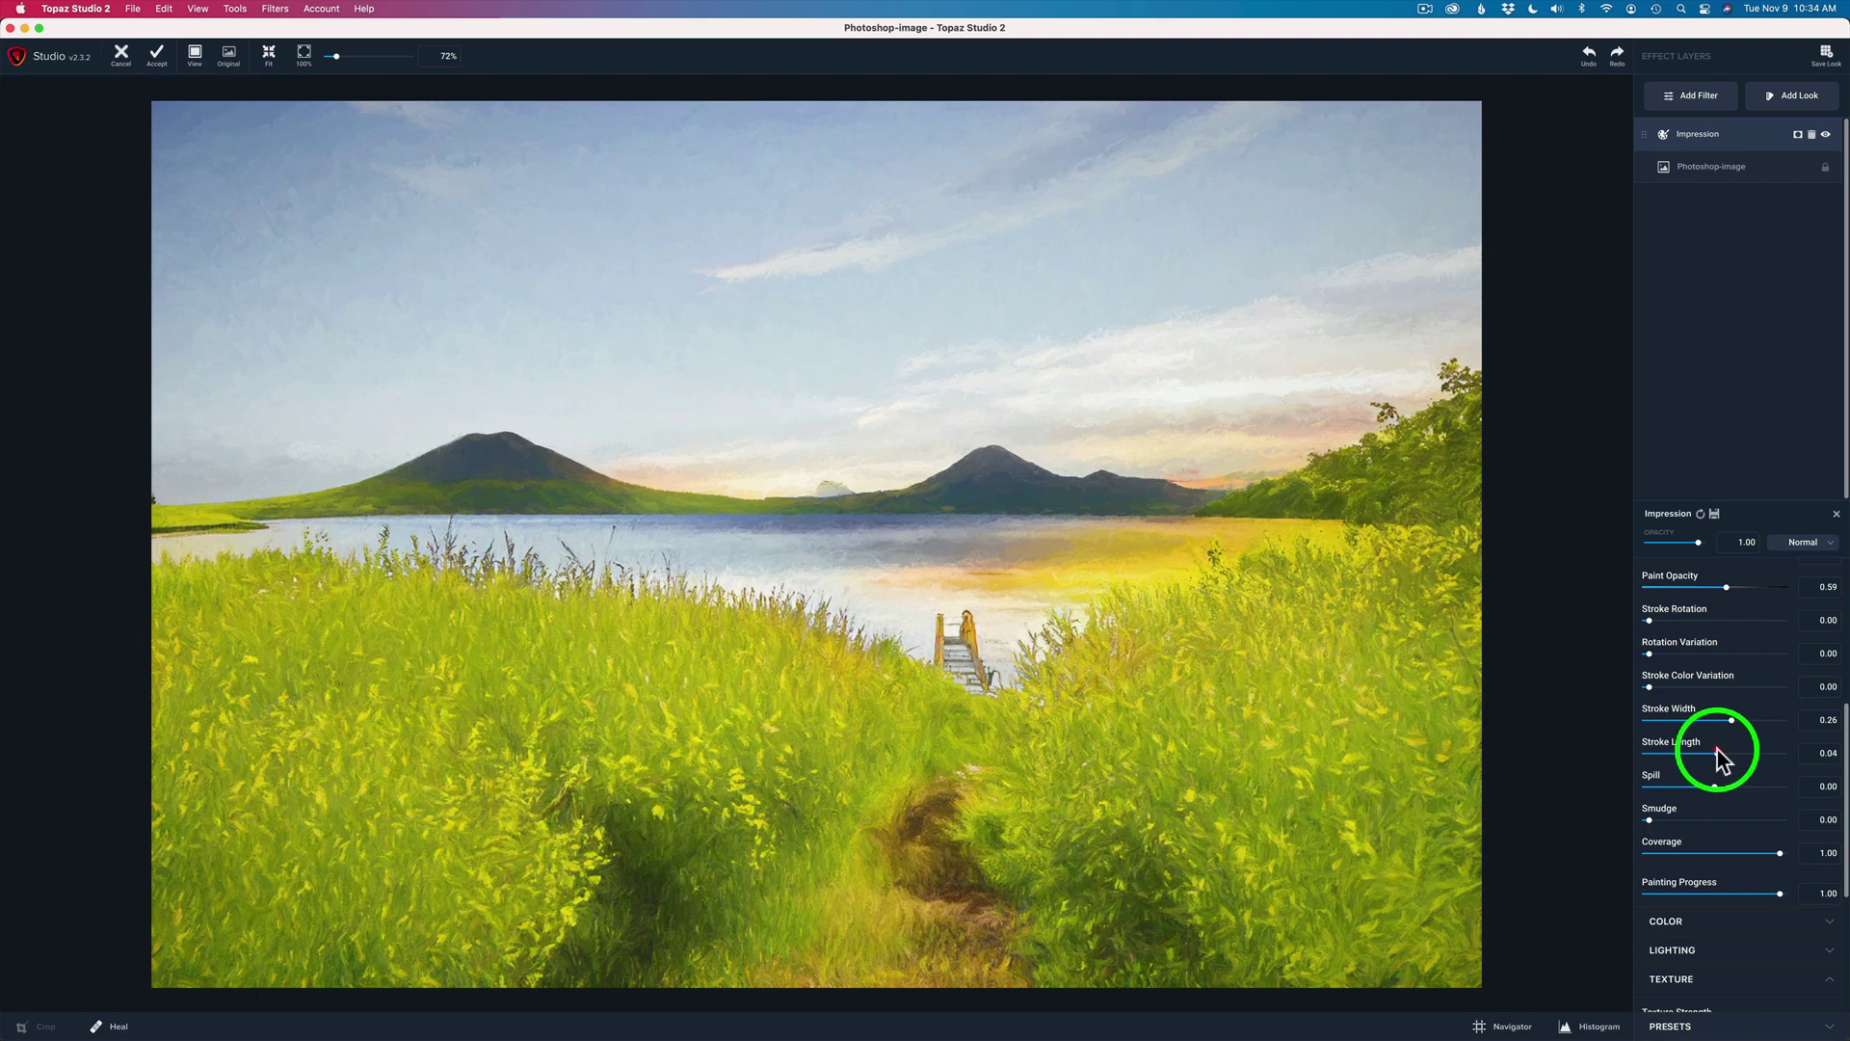
{"action": "left_click_drag", "start_coordinate": [1717, 749], "coordinate": [1719, 750]}
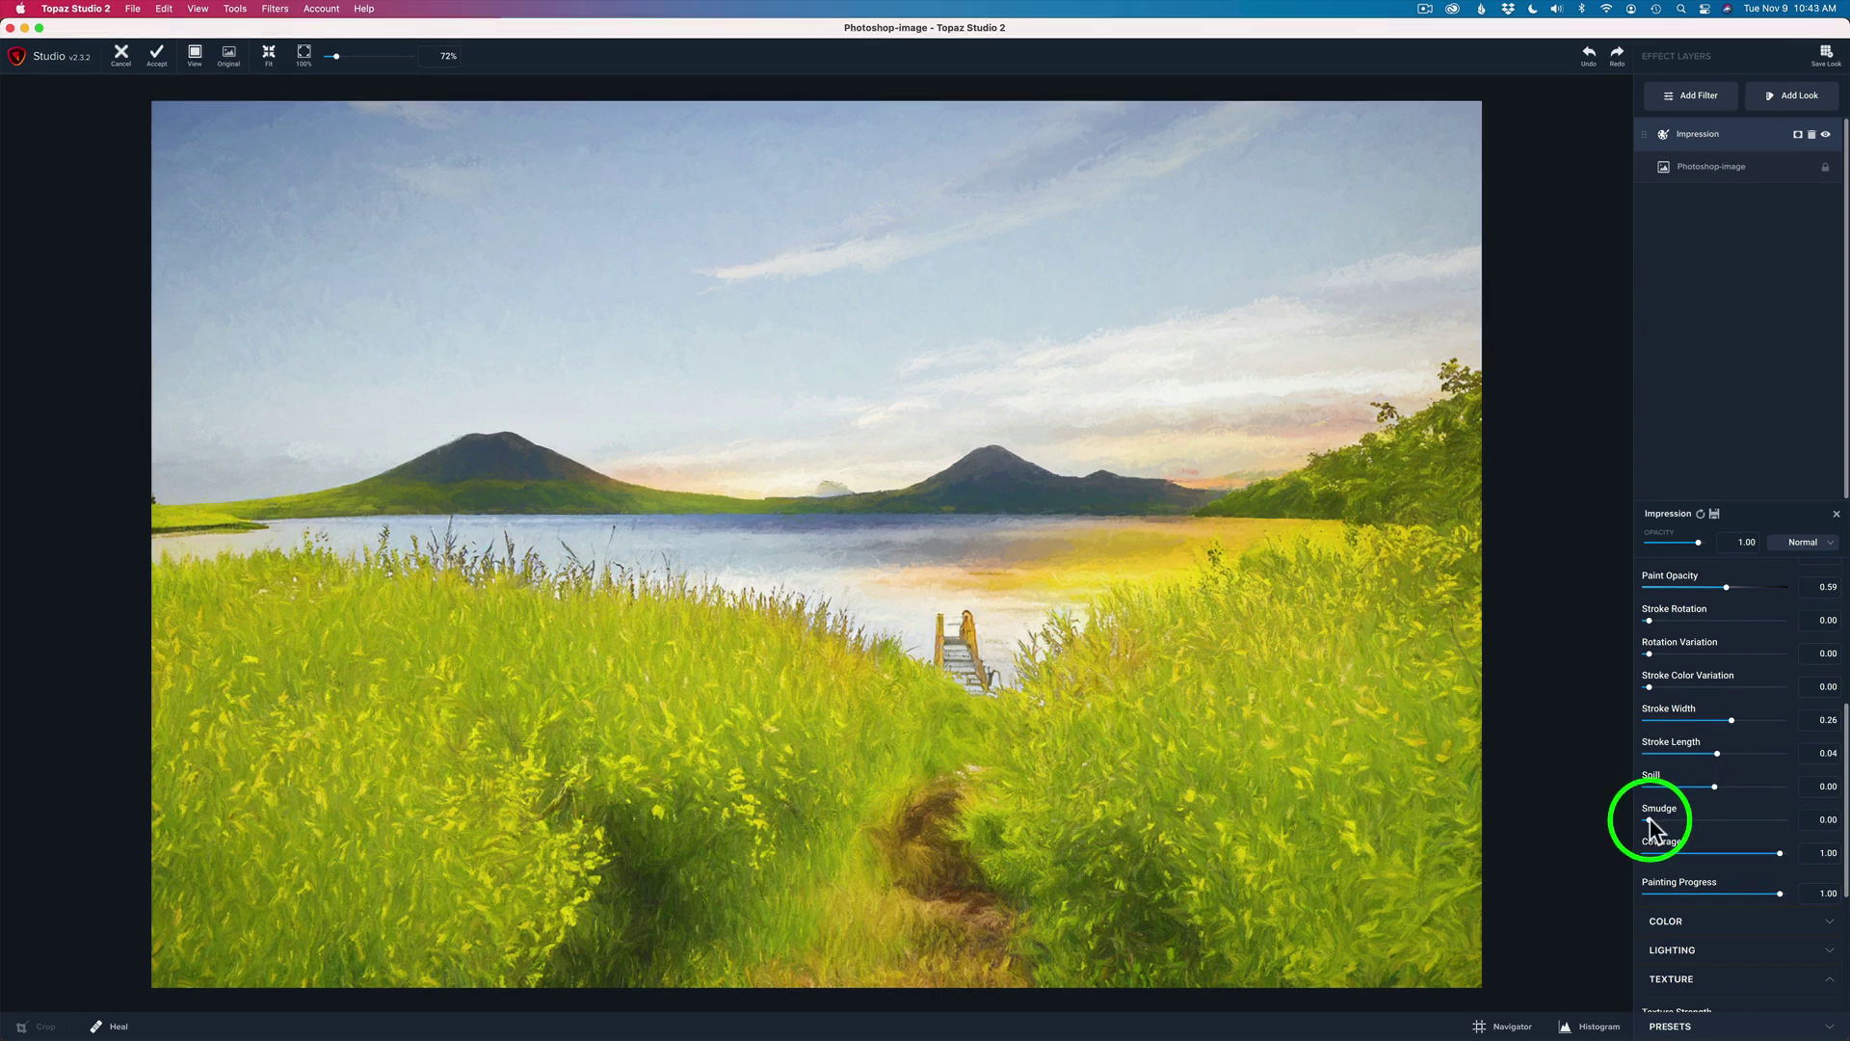
{"action": "mouse_move", "coordinate": [1653, 821]}
{"action": "left_mouse_down"}
{"action": "mouse_move", "coordinate": [1796, 822]}
{"action": "mouse_move", "coordinate": [1779, 819]}
{"action": "left_mouse_up"}
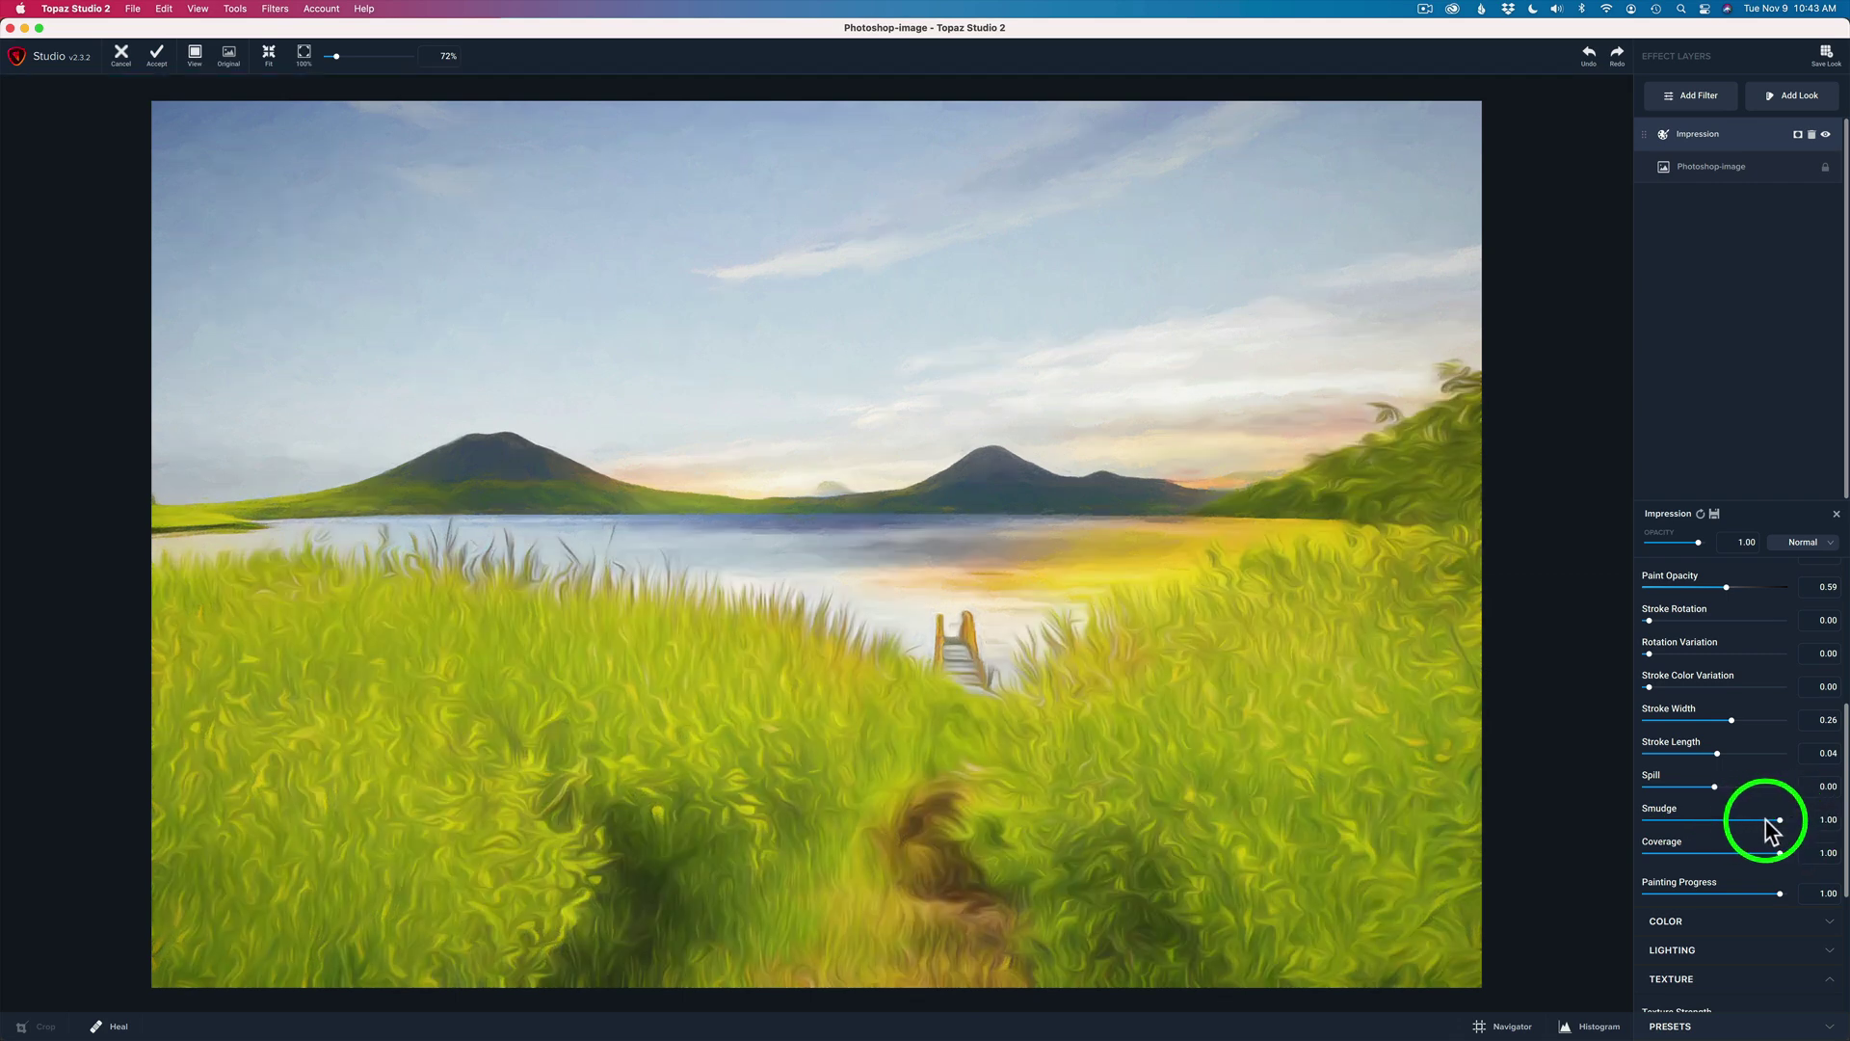
{"action": "double_click", "coordinate": [1667, 807]}
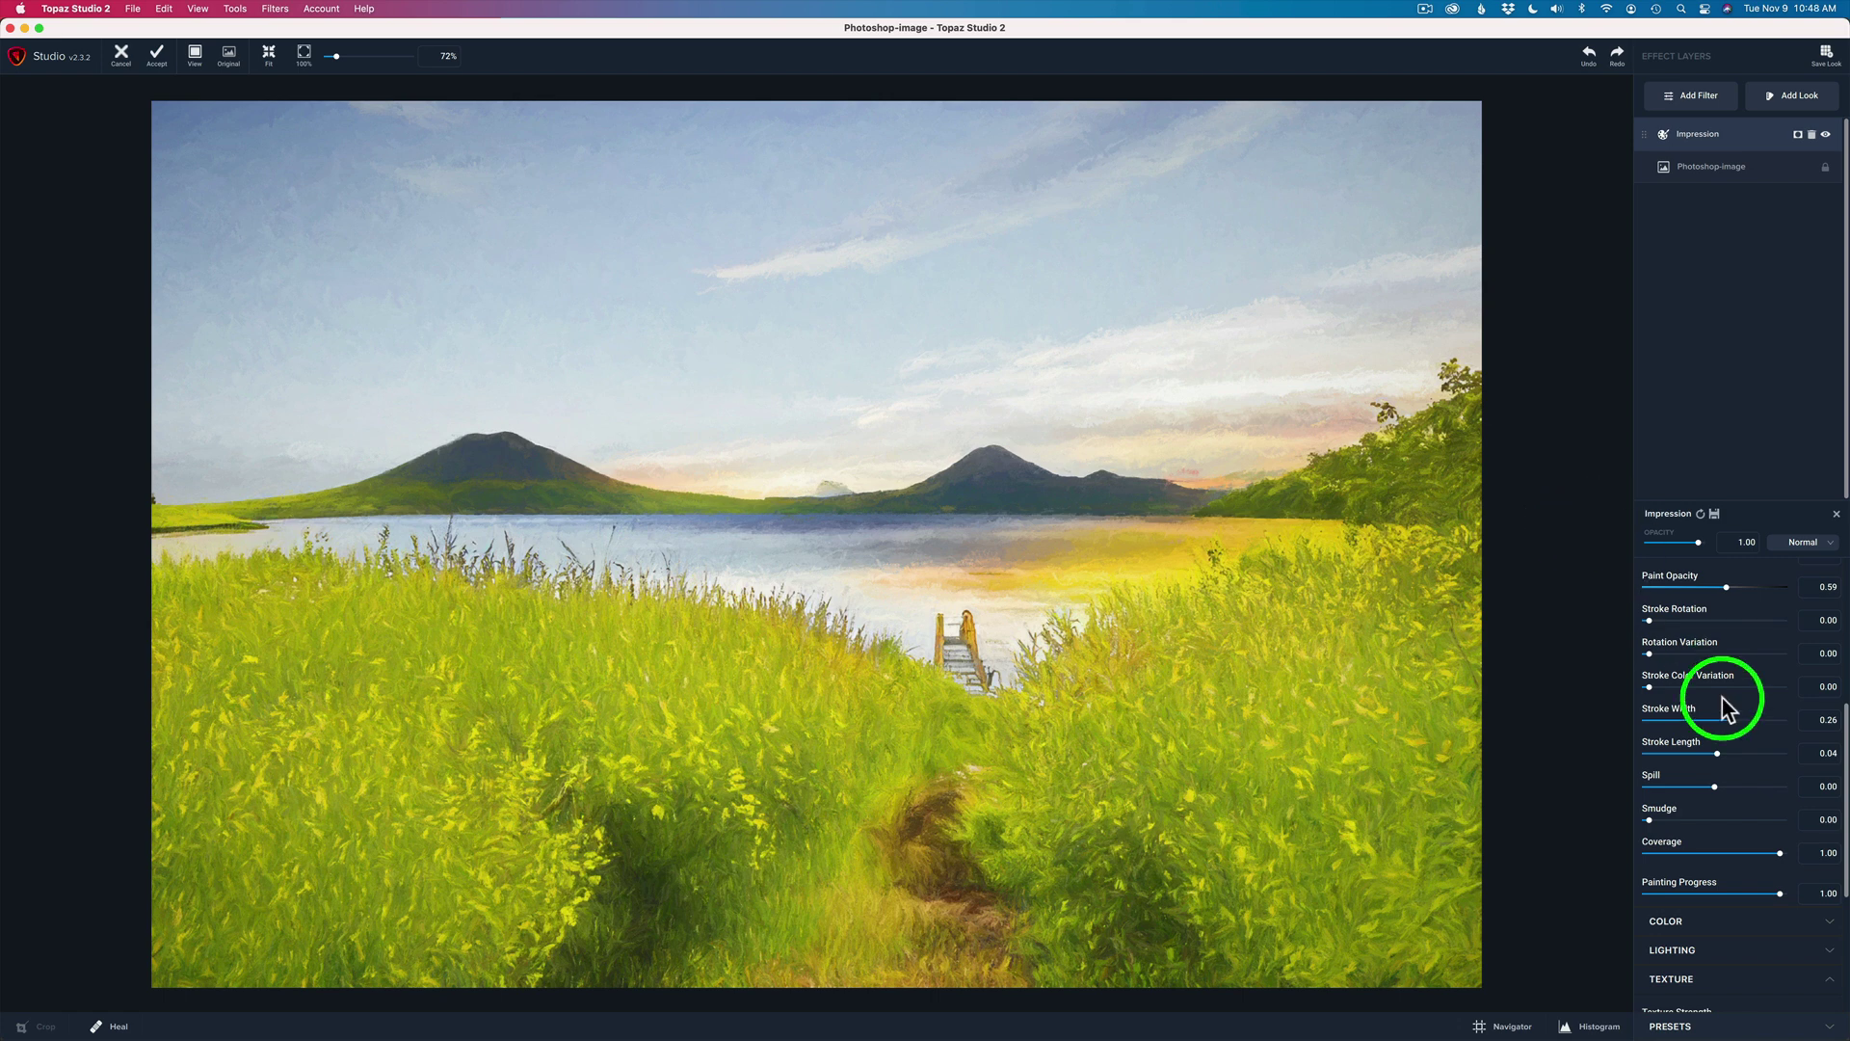
Choose the blue-grey canvas texture thumbnail in the TEXTURE section
{"action": "left_click_drag", "start_coordinate": [1844, 752], "coordinate": [1840, 921]}
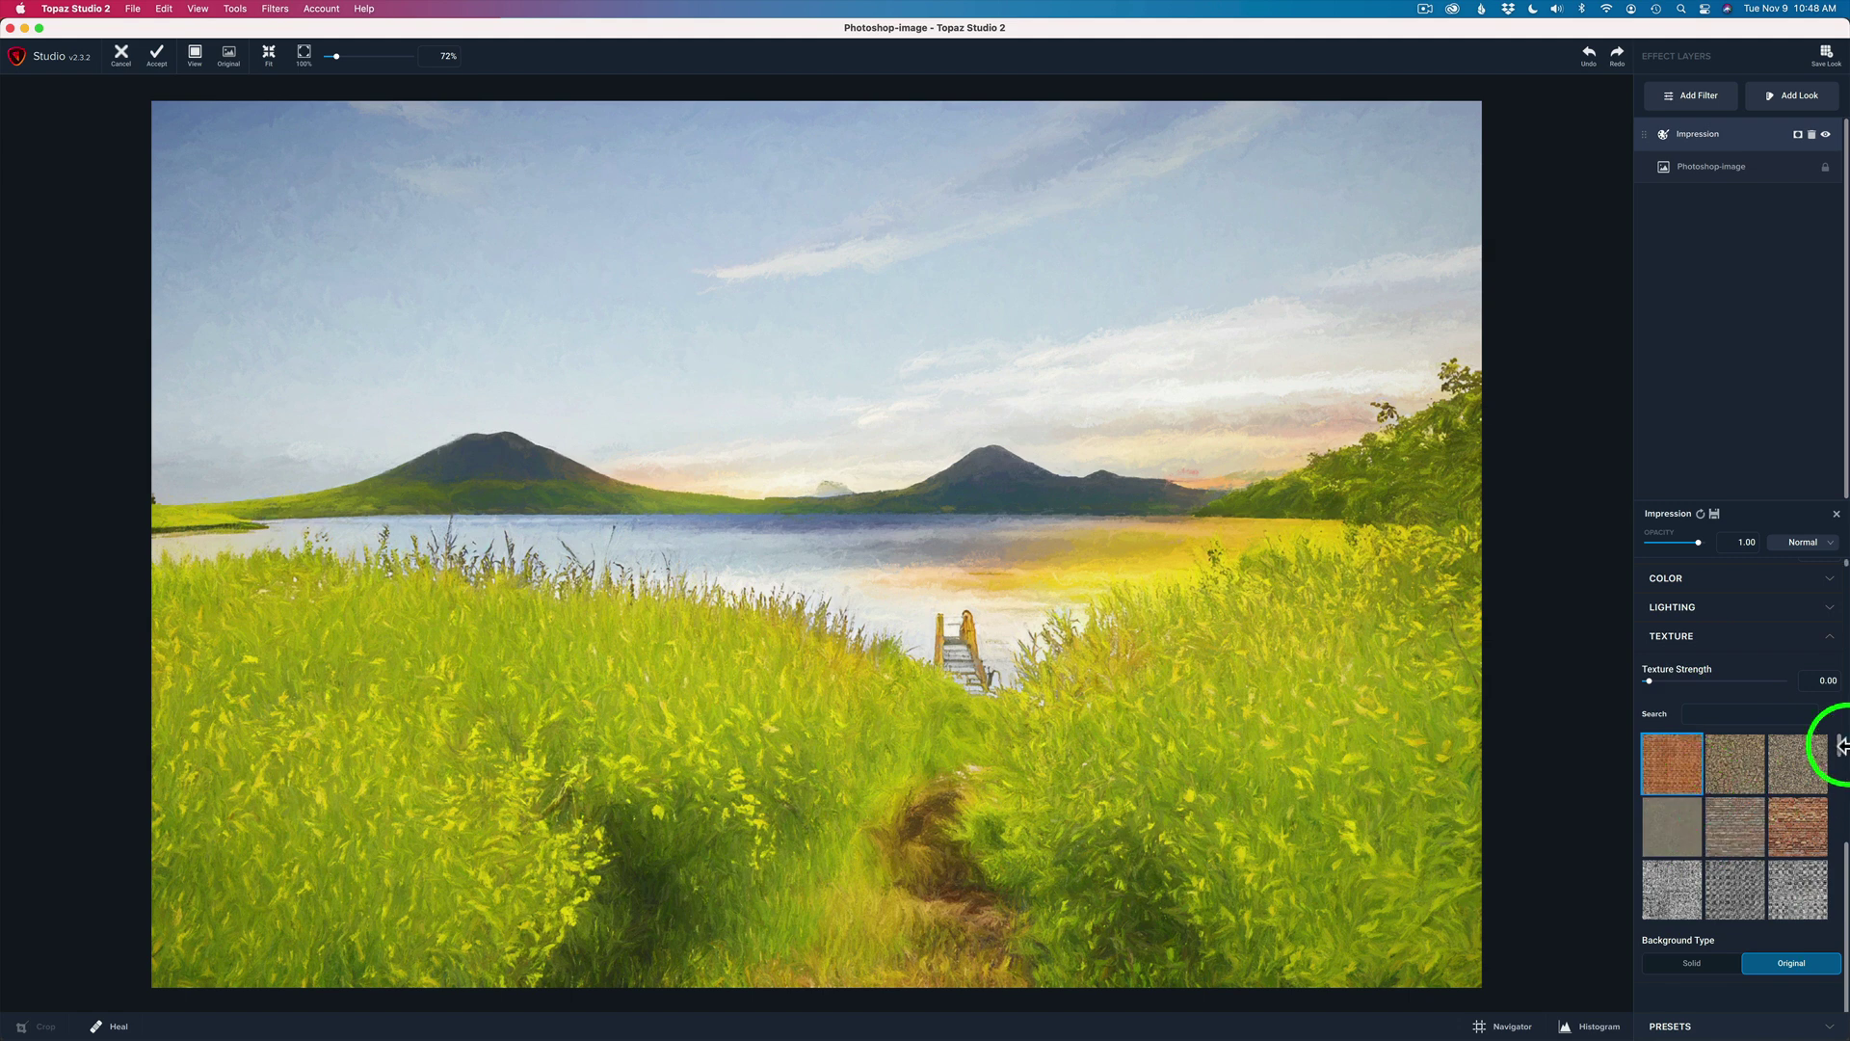
{"action": "left_click_drag", "start_coordinate": [1836, 745], "coordinate": [1838, 764]}
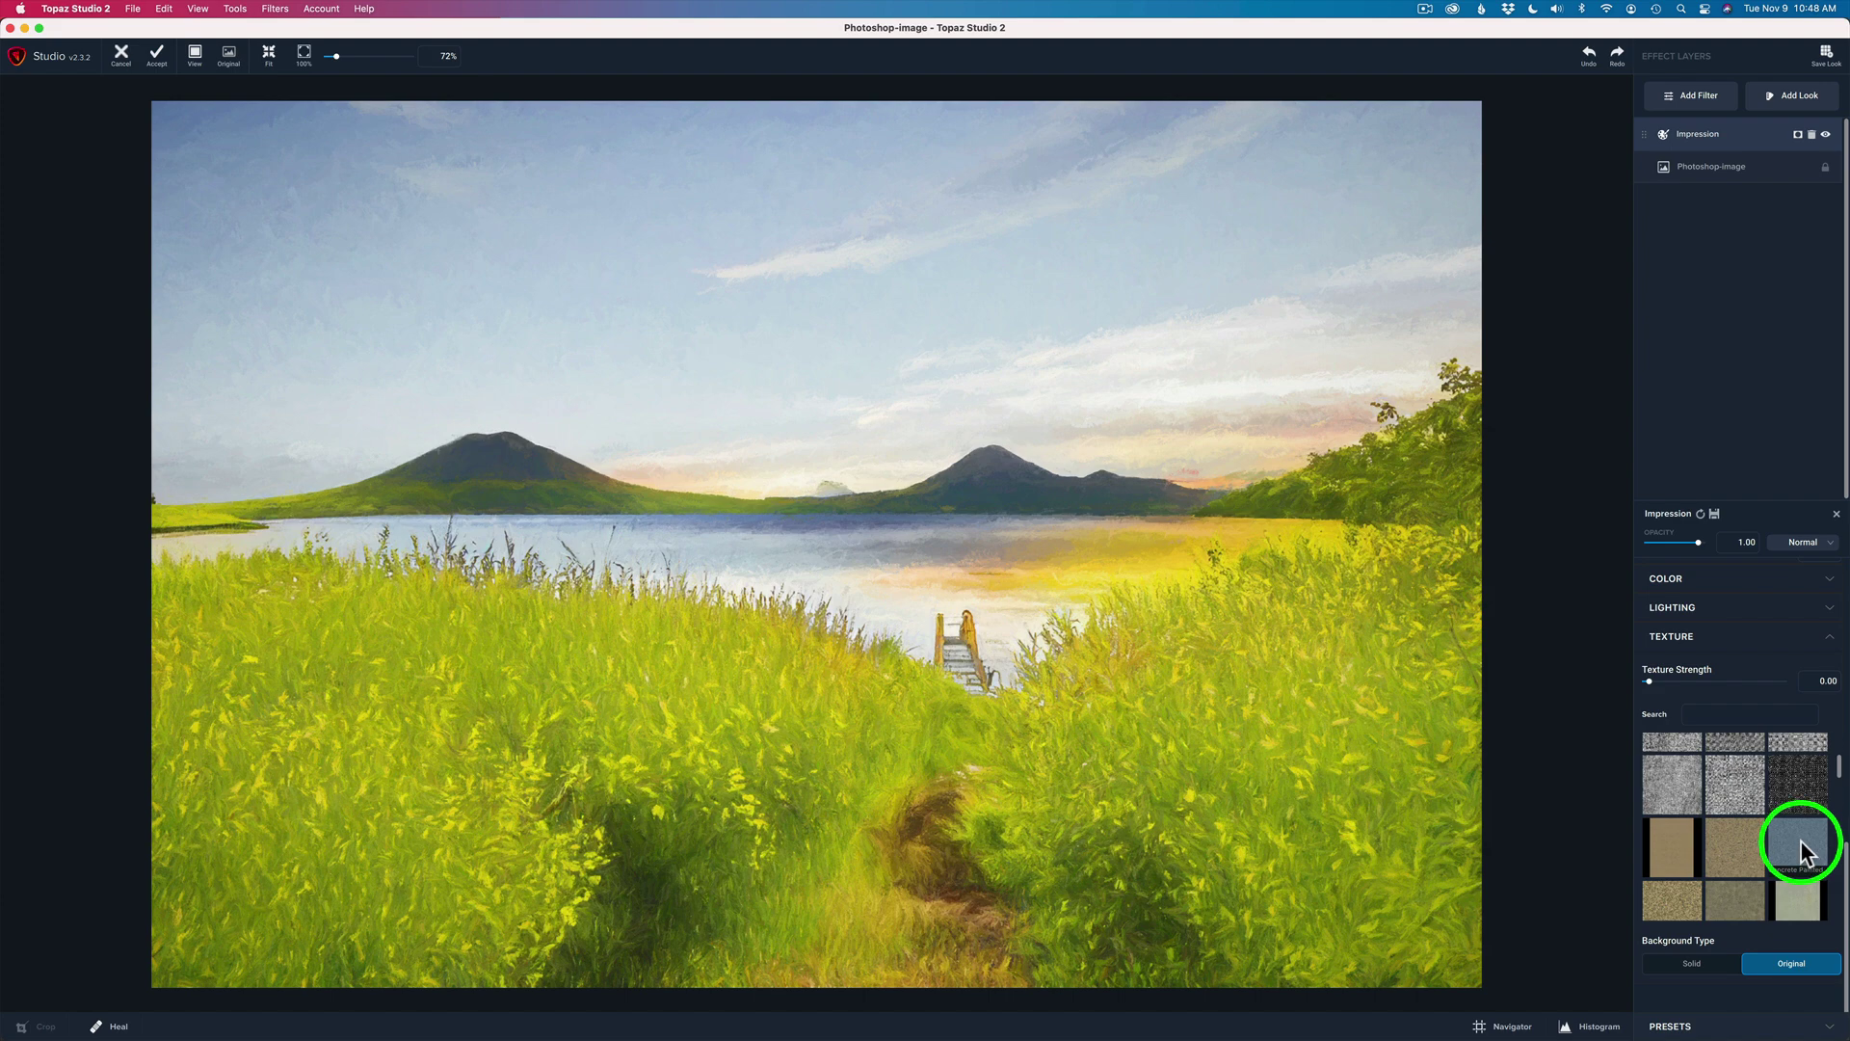
{"action": "left_click", "coordinate": [1800, 840]}
Set Texture Strength to 0.70 and Texture Size to -0.40
{"action": "scroll", "coordinate": [944, 505], "scroll_direction": "up", "scroll_amount": 2}
{"action": "scroll", "coordinate": [944, 505], "scroll_direction": "up", "scroll_amount": 10}
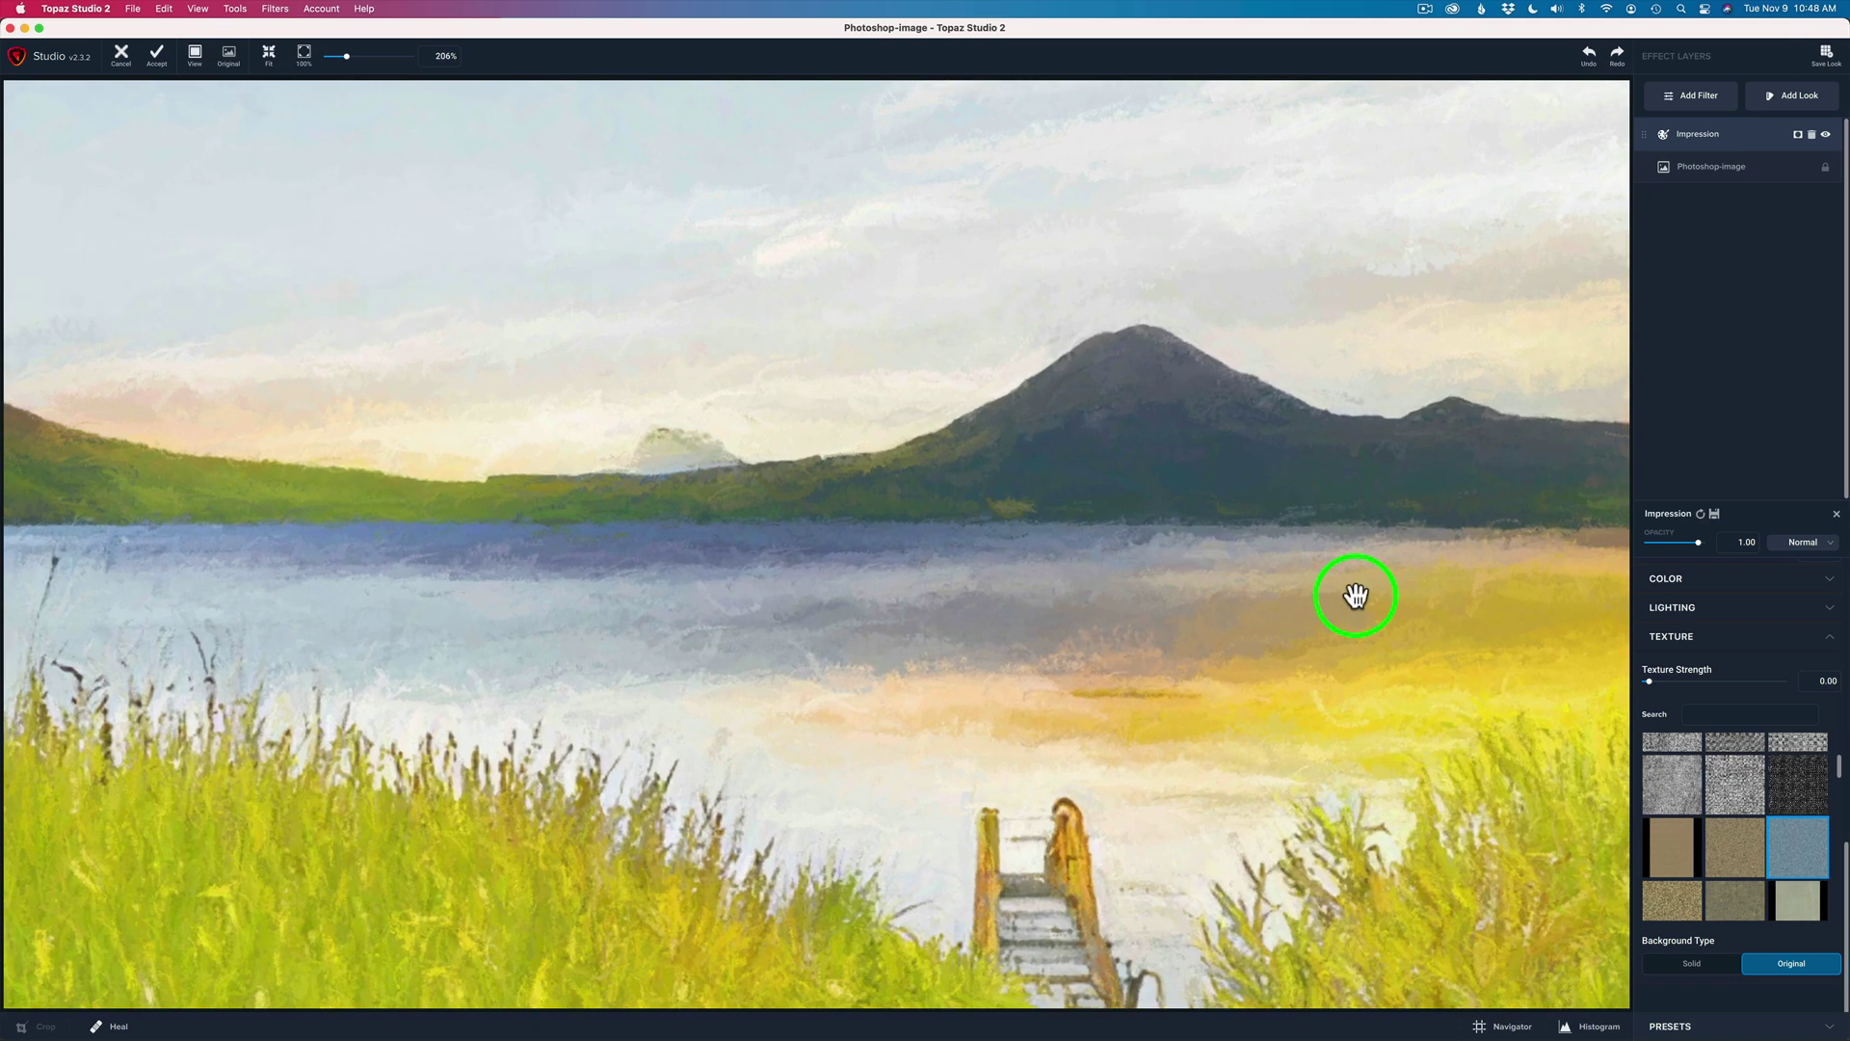
{"action": "scroll", "coordinate": [1356, 594], "scroll_direction": "up", "scroll_amount": 2}
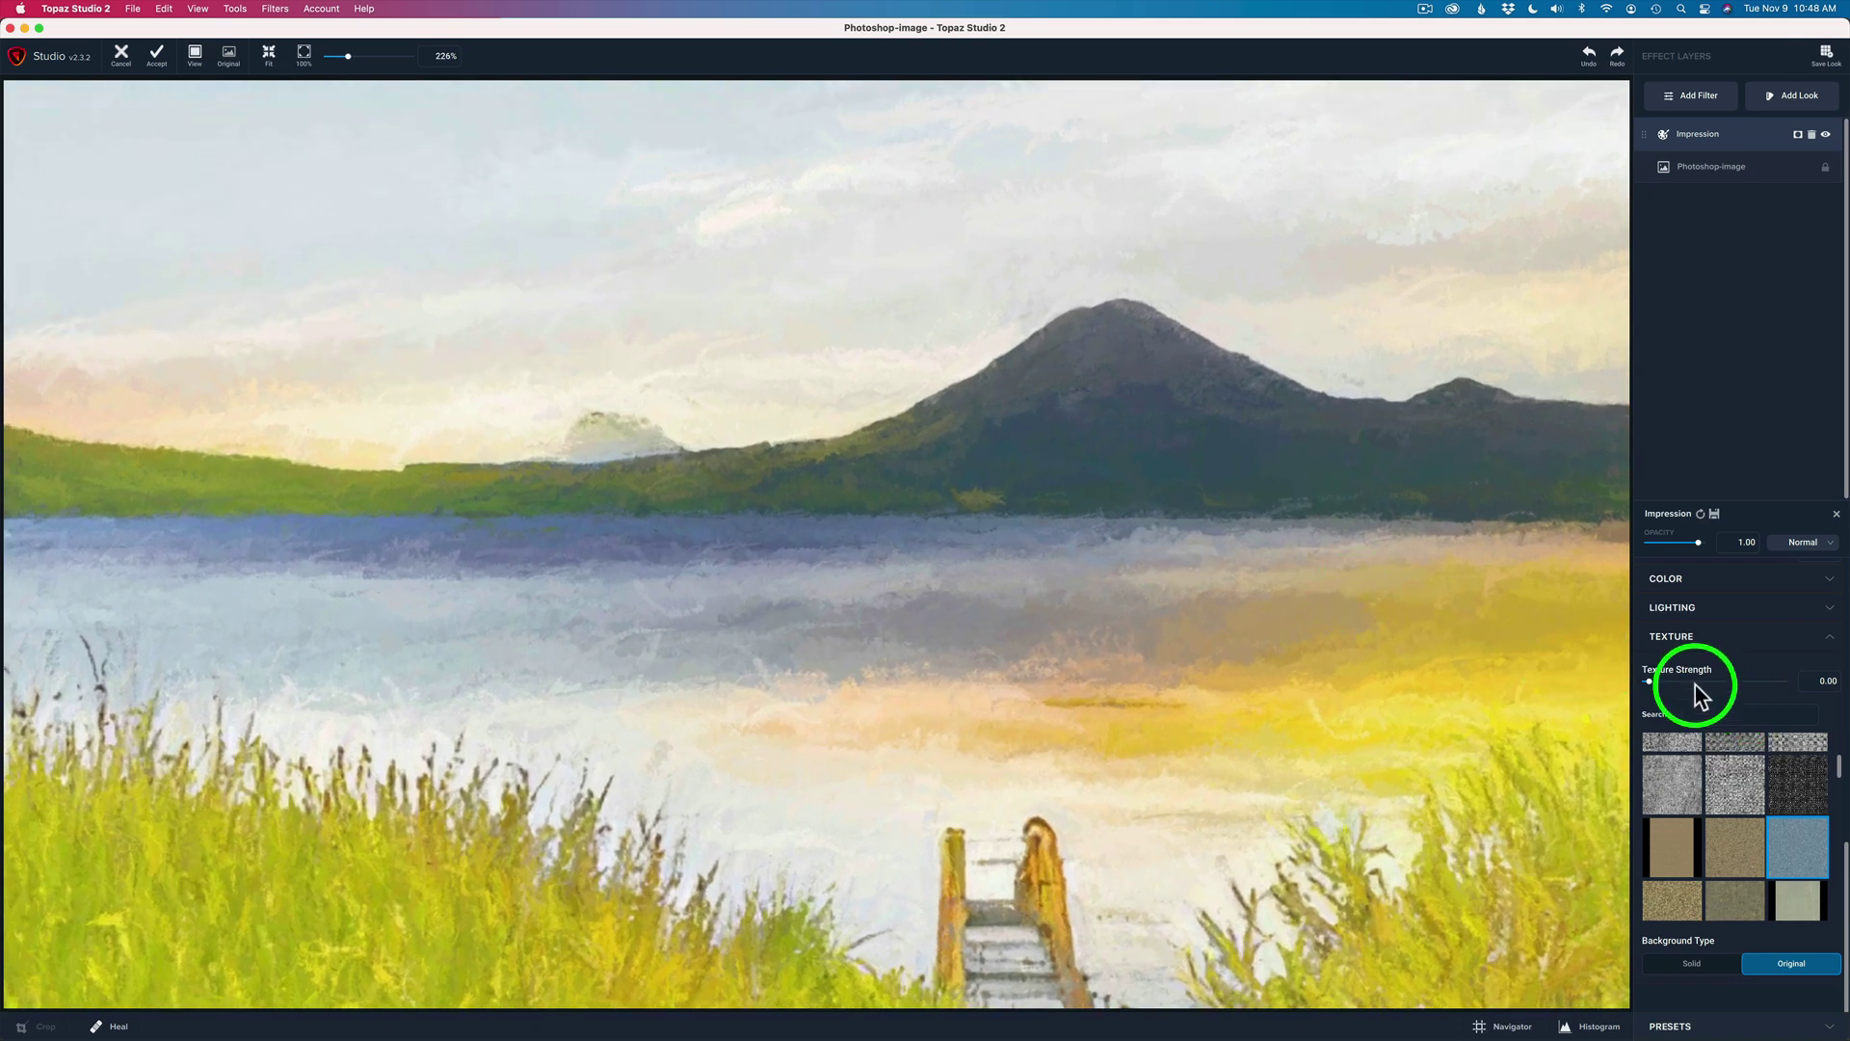
{"action": "left_click_drag", "start_coordinate": [1650, 679], "coordinate": [1740, 684]}
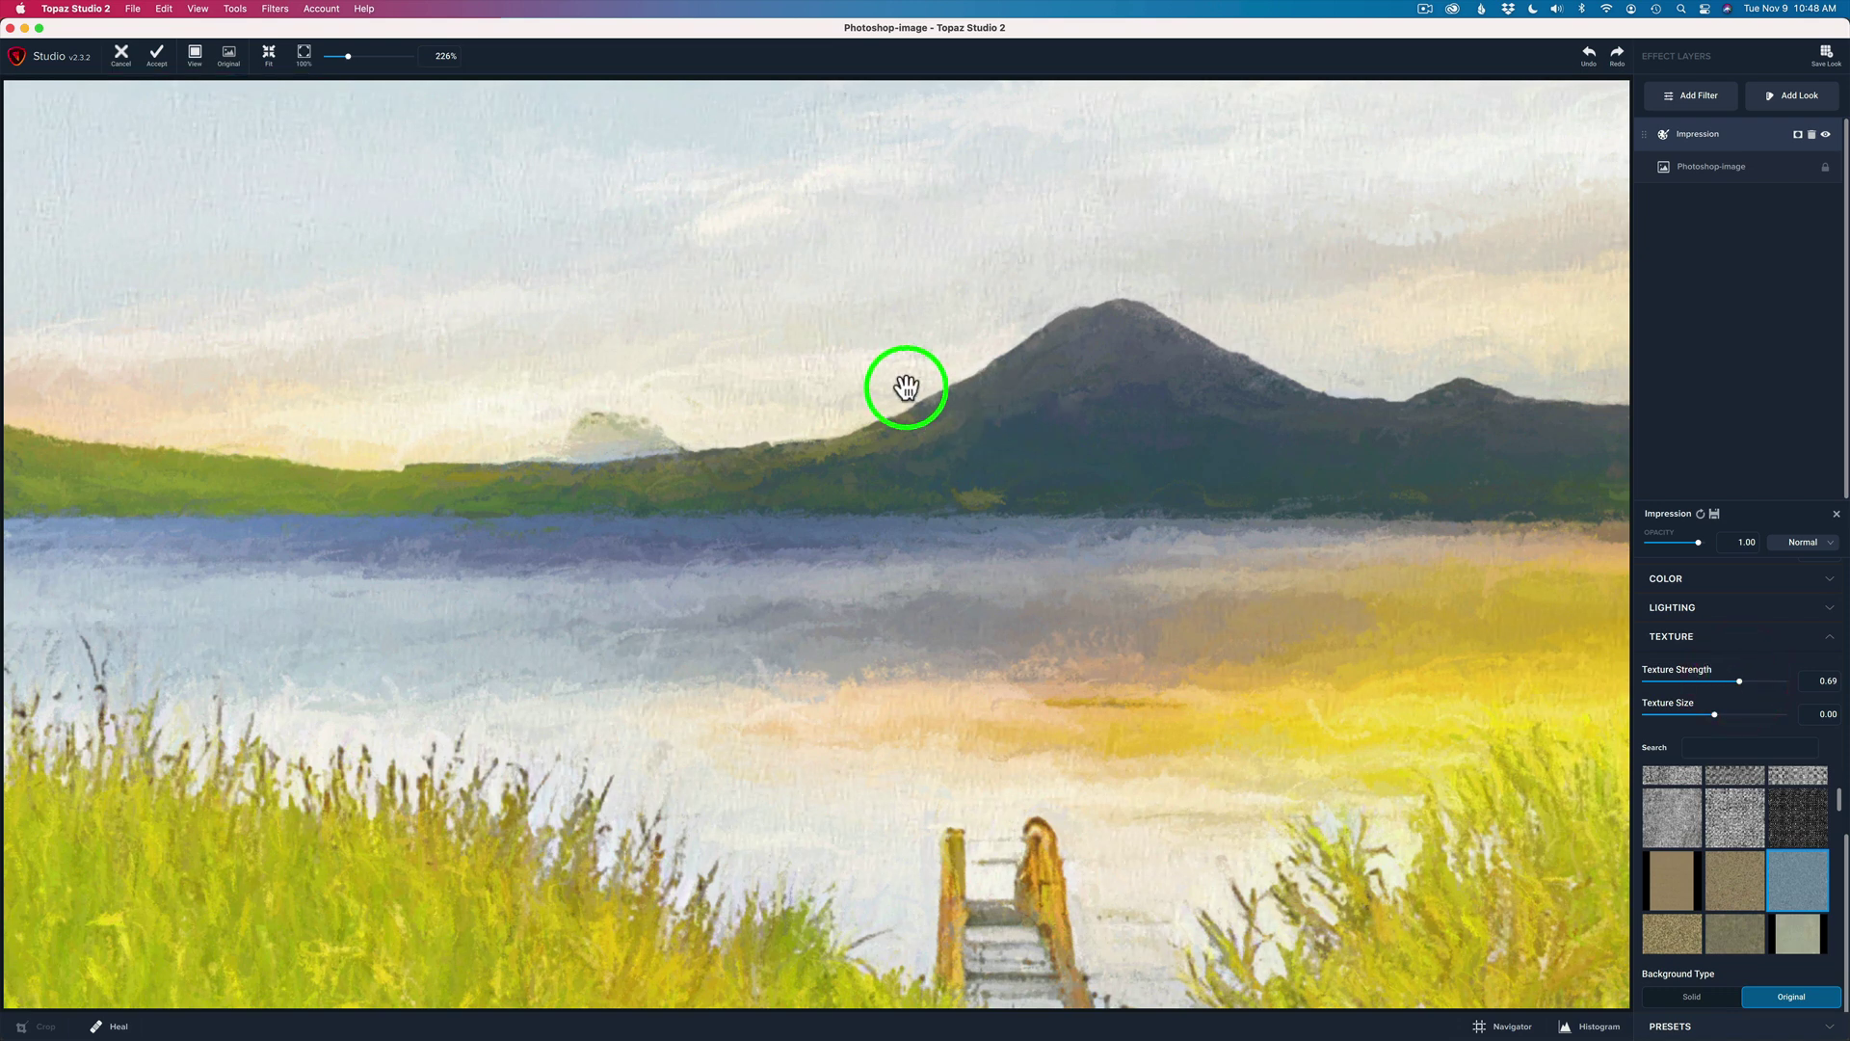
{"action": "left_click_drag", "start_coordinate": [1752, 678], "coordinate": [1741, 680]}
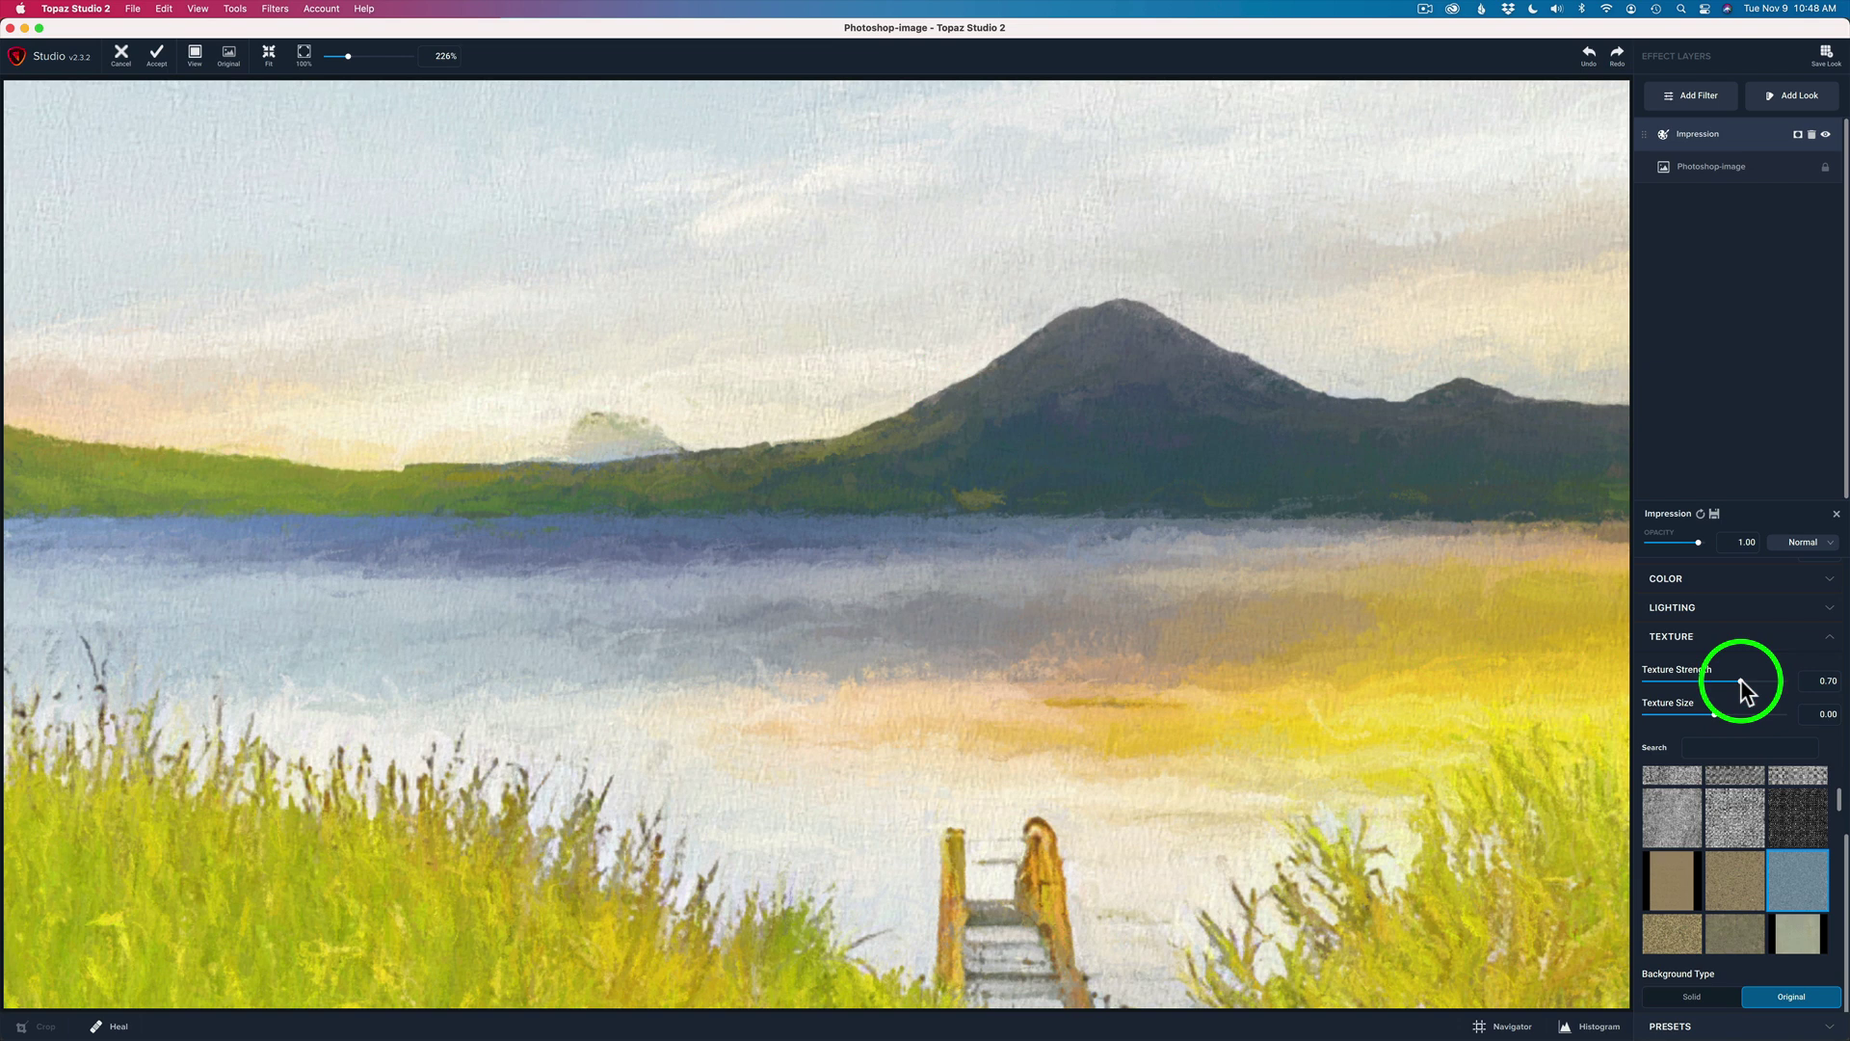
{"action": "left_click", "coordinate": [1740, 680]}
{"action": "mouse_move", "coordinate": [1714, 714]}
{"action": "left_mouse_down"}
{"action": "mouse_move", "coordinate": [1769, 713]}
{"action": "mouse_move", "coordinate": [1688, 711]}
{"action": "left_mouse_up"}
{"action": "scroll", "coordinate": [1061, 619], "scroll_direction": "down", "scroll_amount": 5}
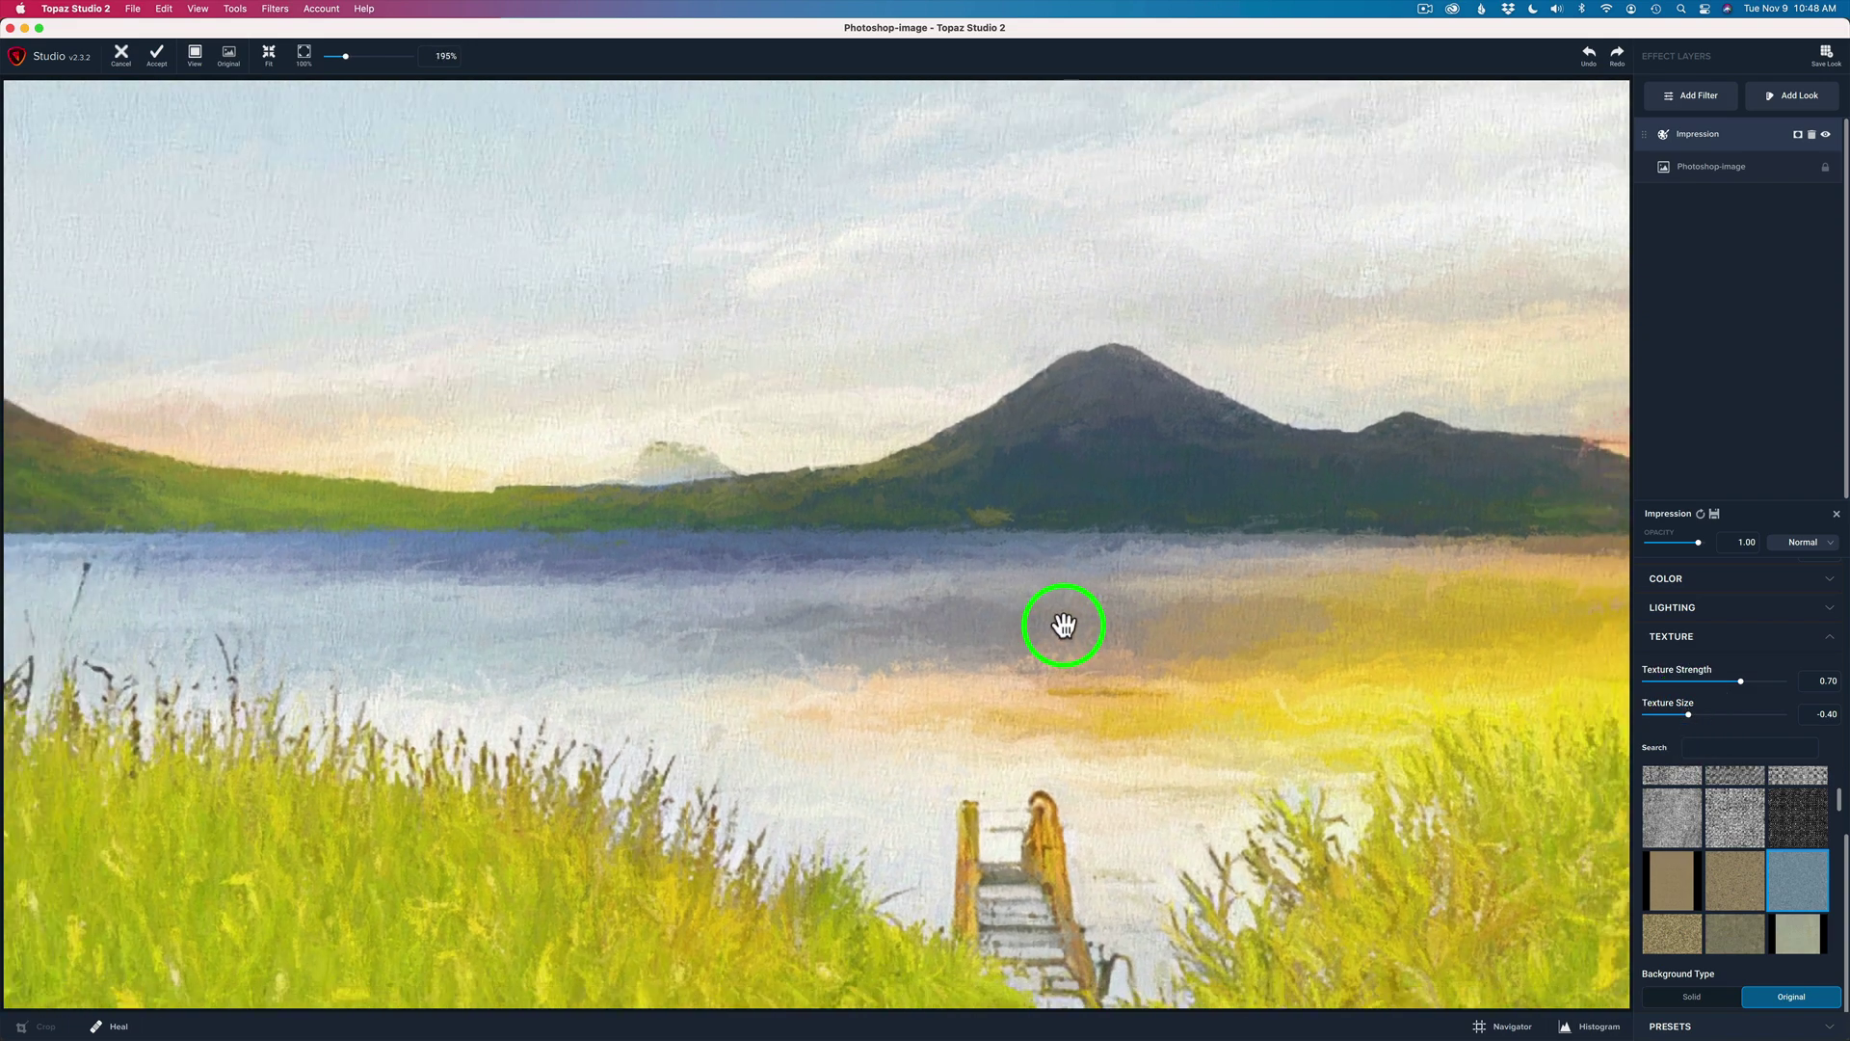
{"action": "scroll", "coordinate": [1064, 627], "scroll_direction": "down", "scroll_amount": 8}
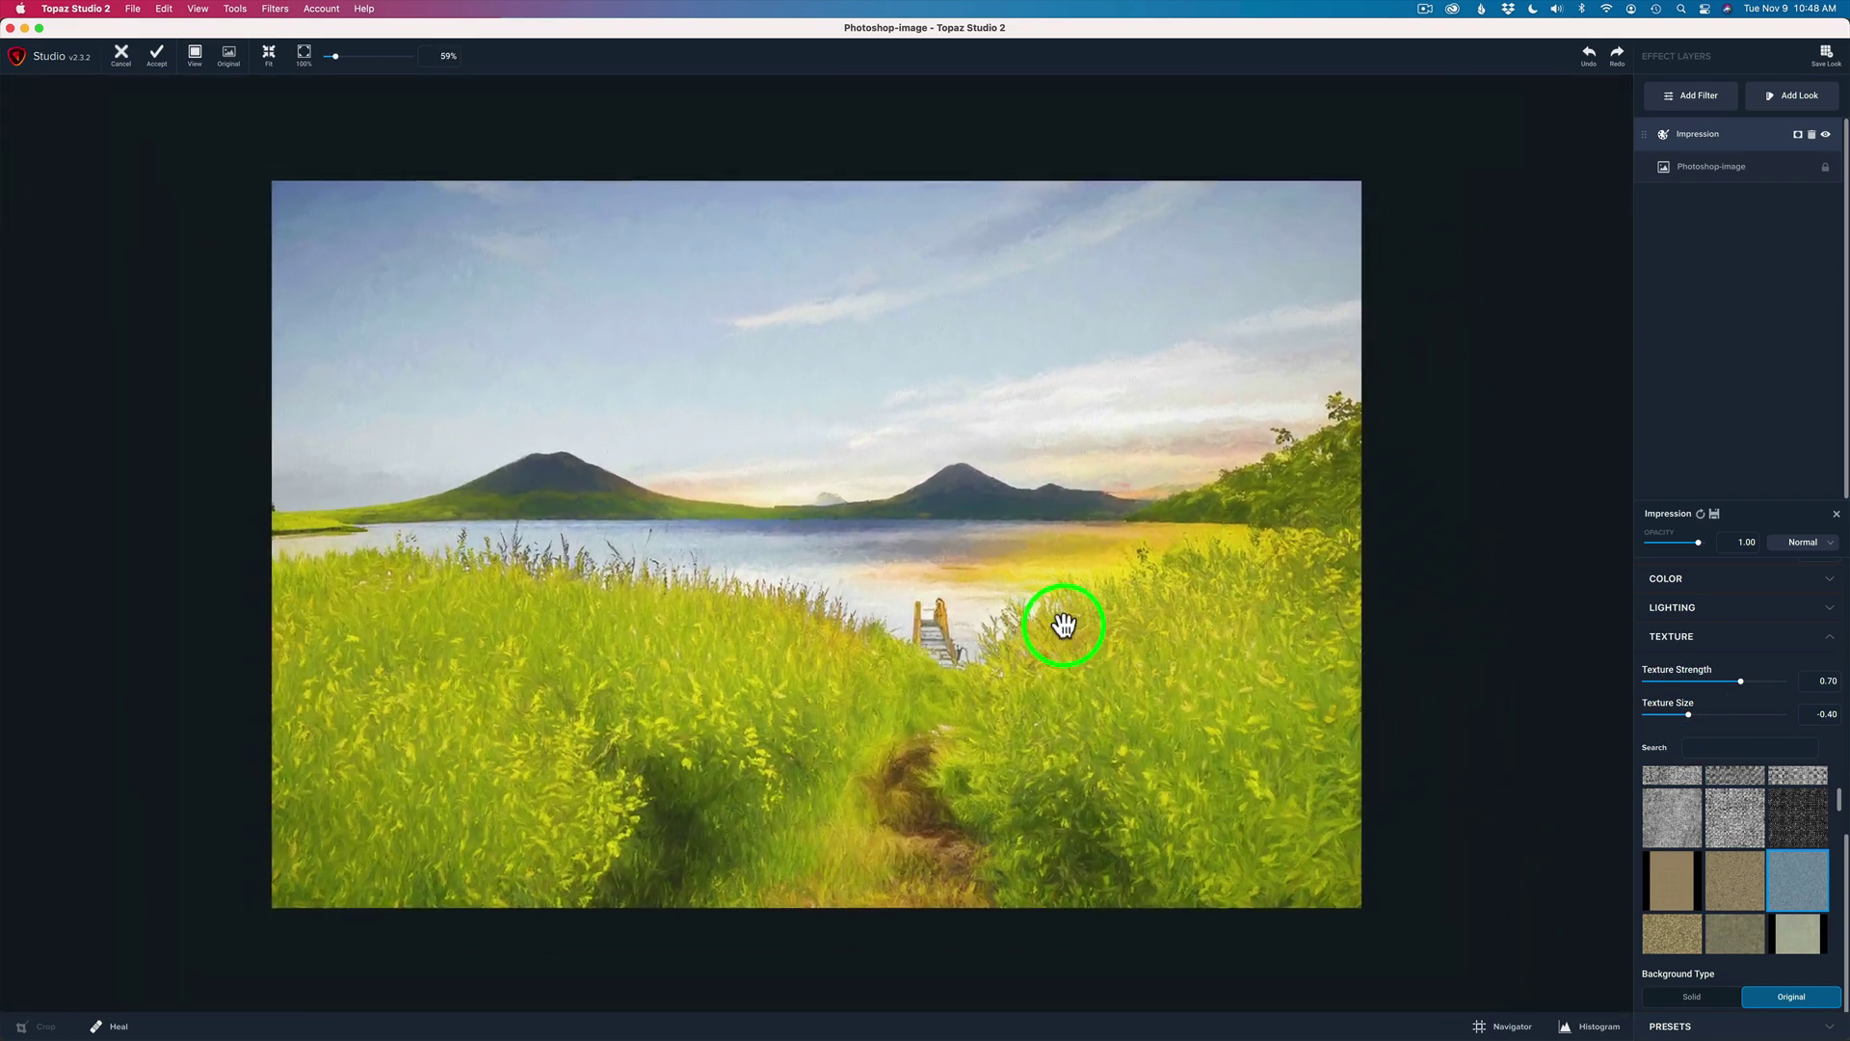
{"action": "scroll", "coordinate": [1064, 627], "scroll_direction": "up", "scroll_amount": 1}
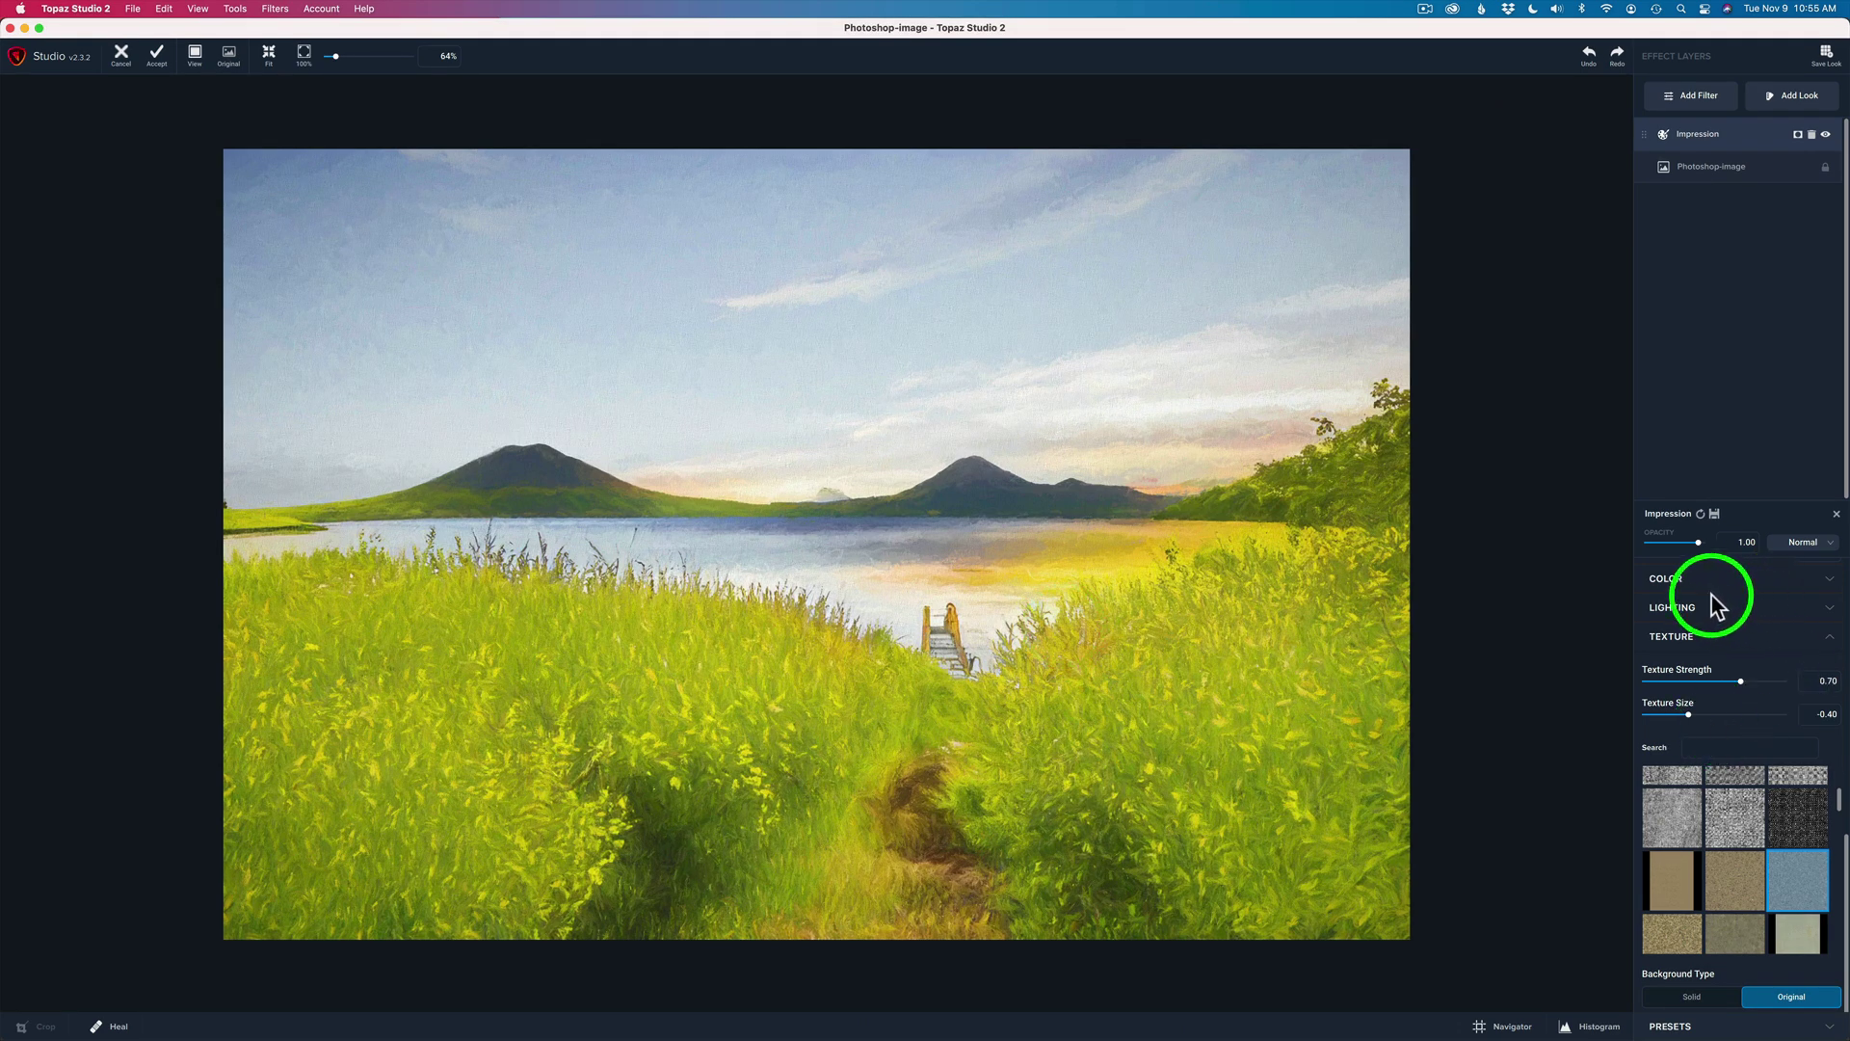
Add an HSL Color Tuning layer from the Essential list above Impression
{"action": "left_click", "coordinate": [1830, 579]}
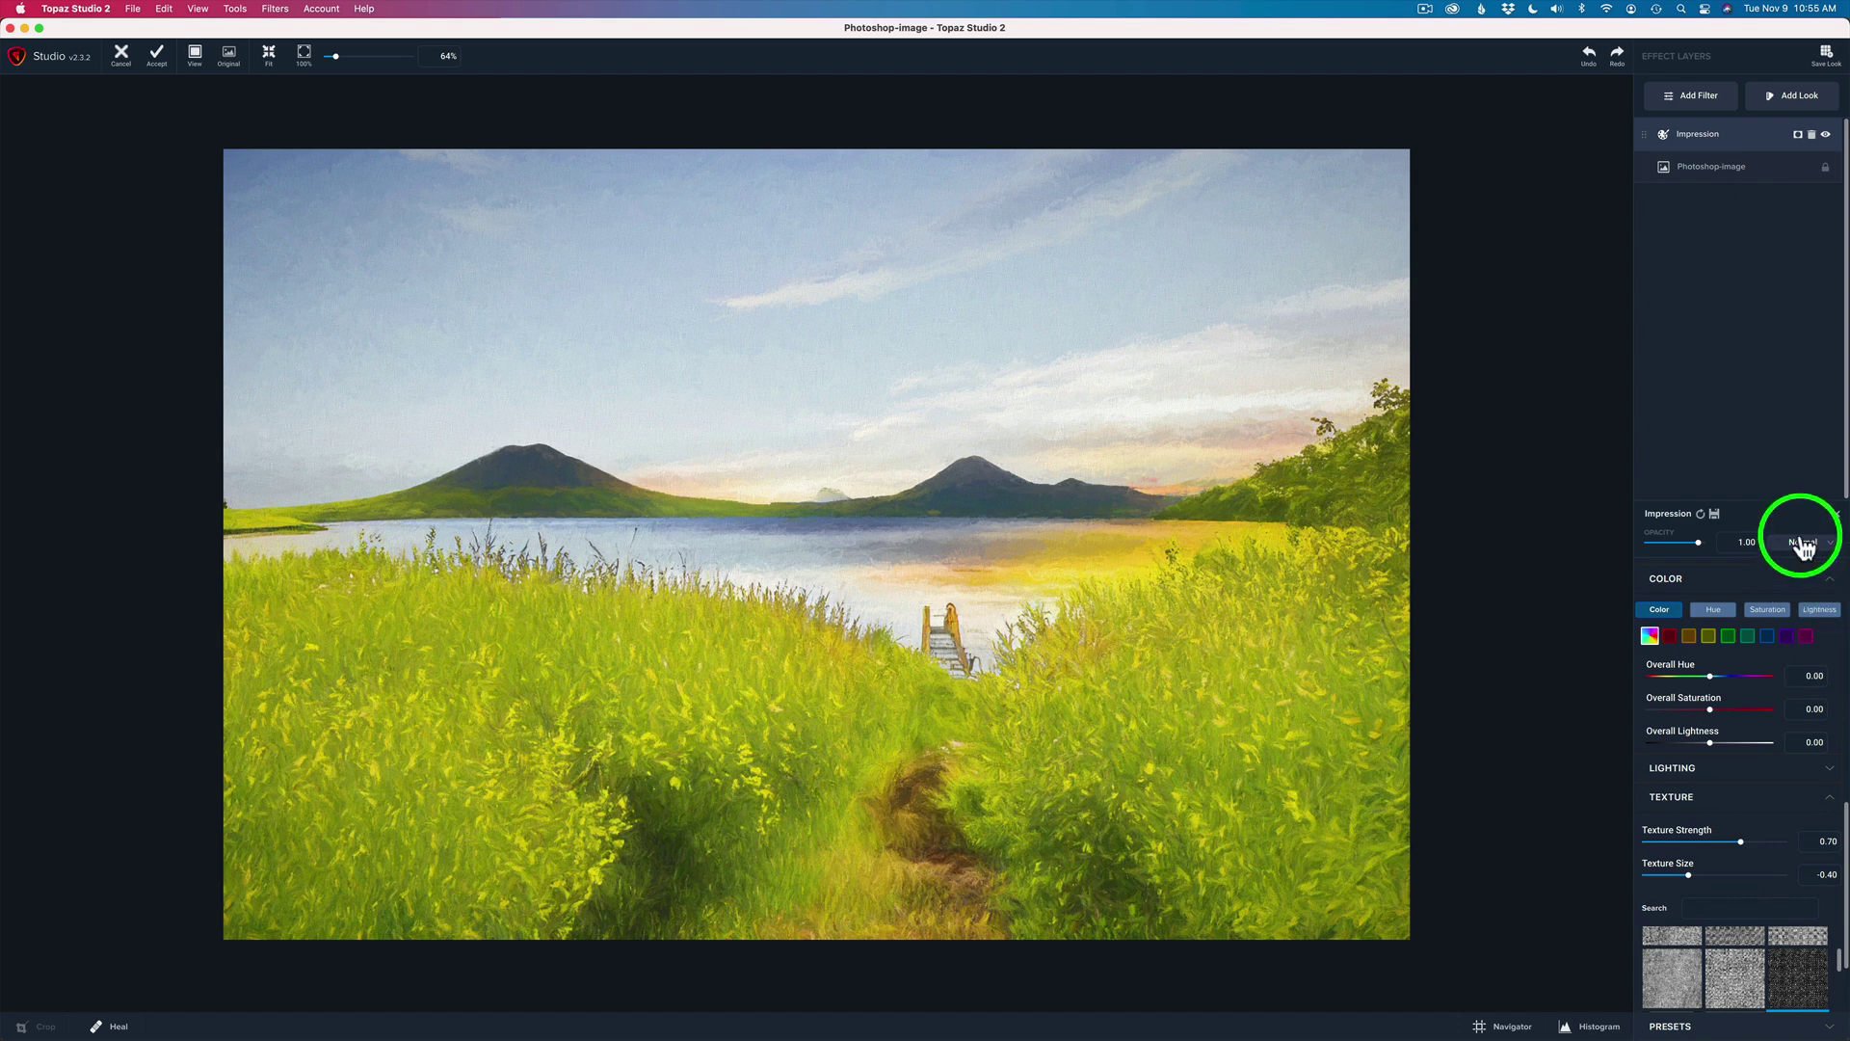
{"action": "left_click", "coordinate": [1696, 95]}
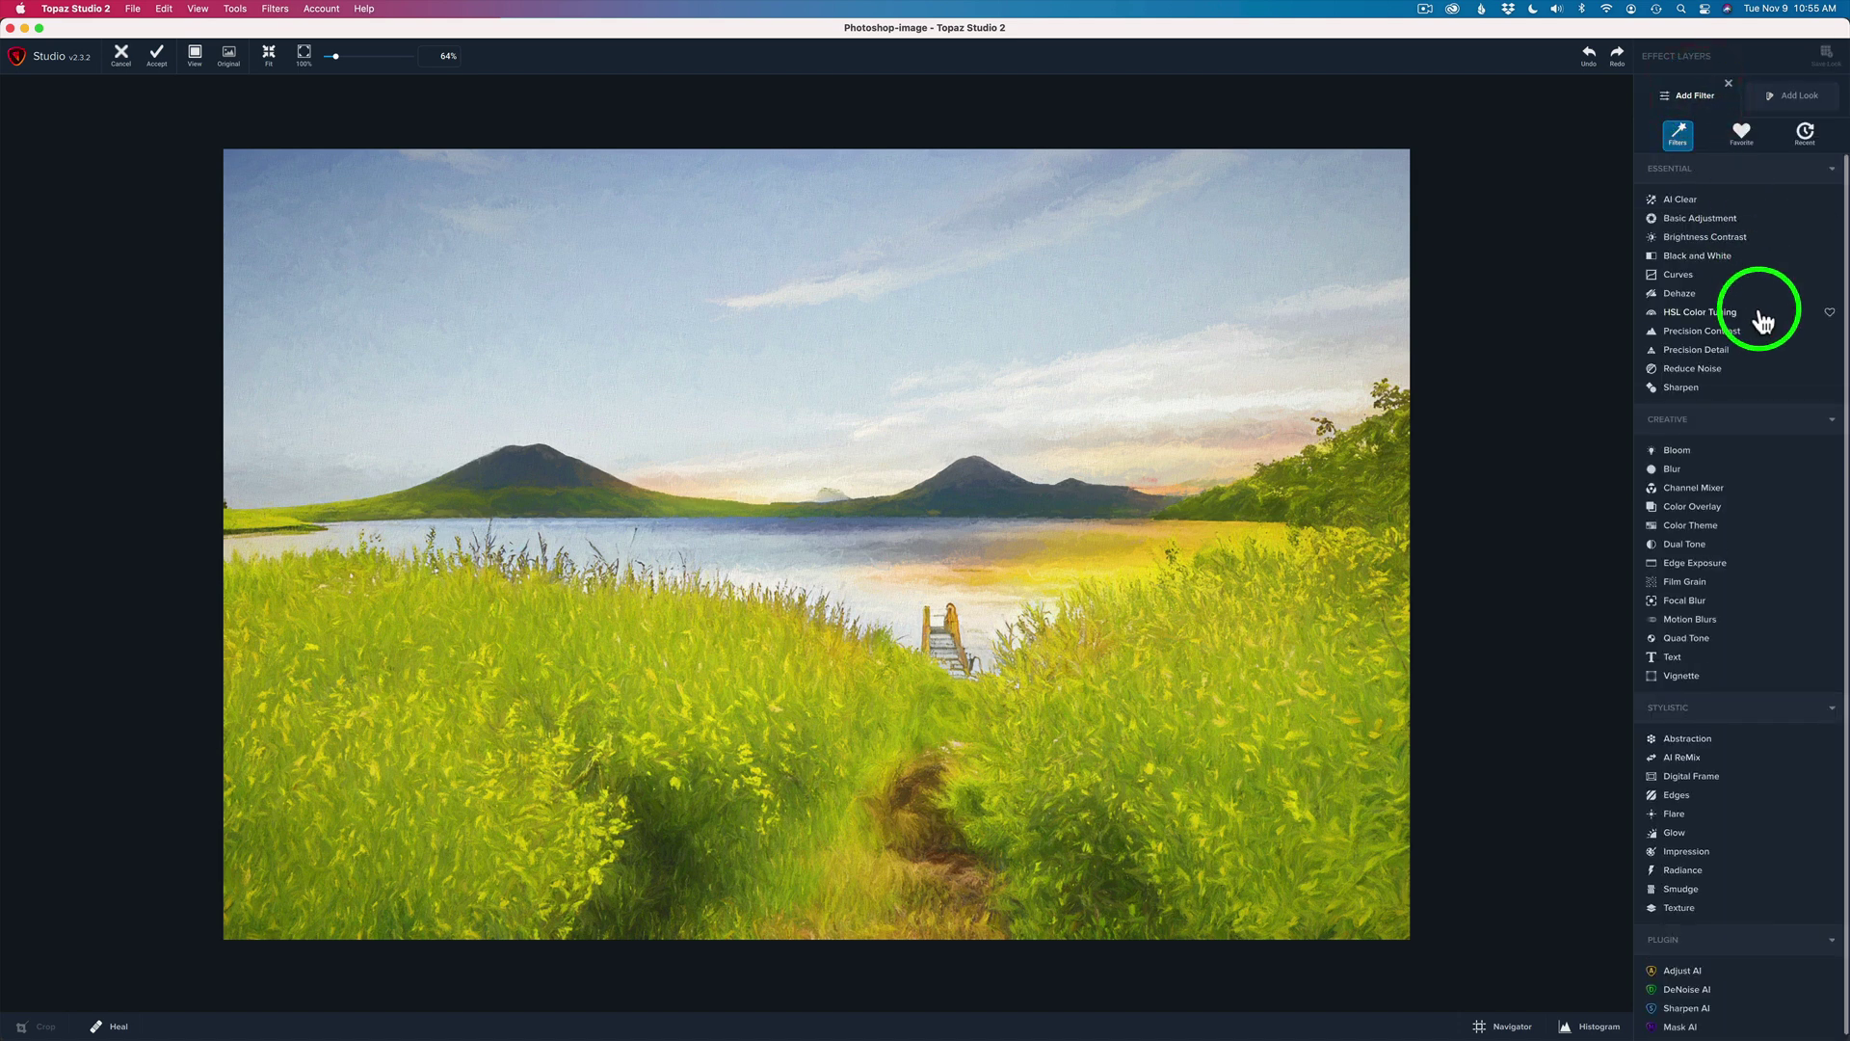
{"action": "left_click", "coordinate": [1694, 313]}
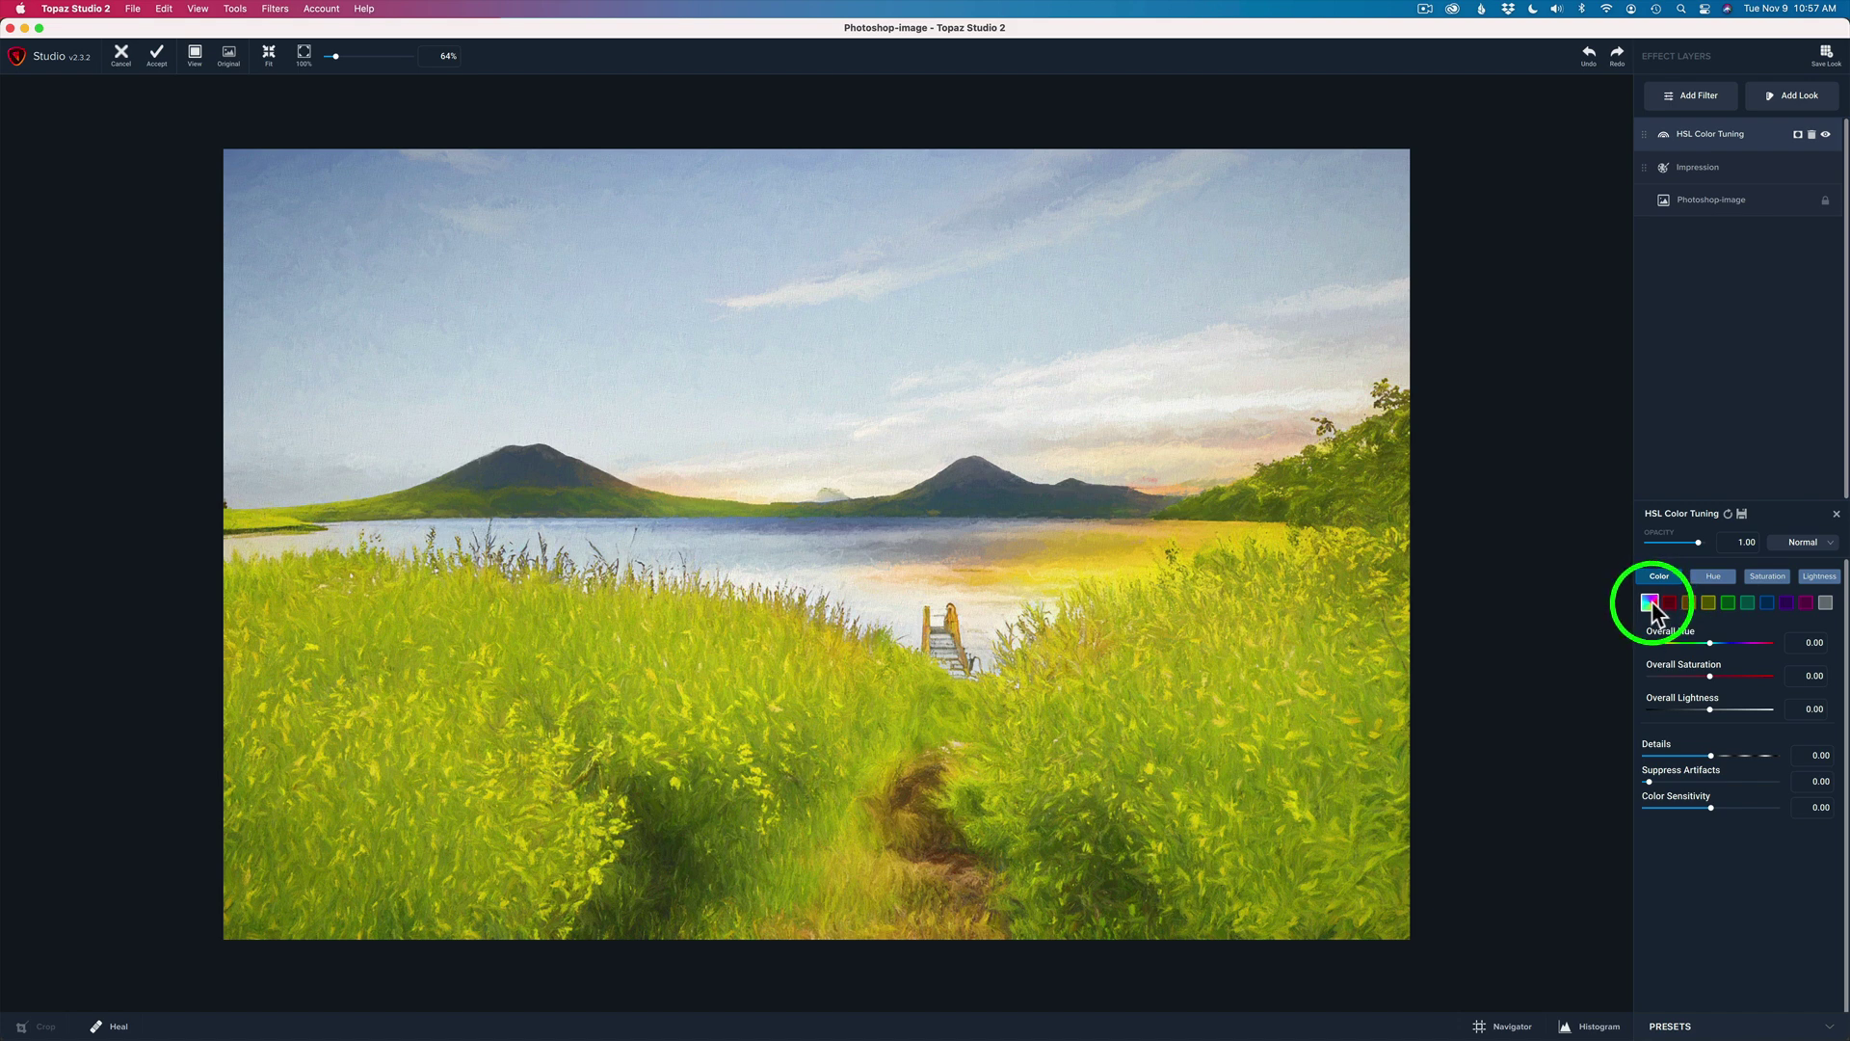
Lower overall saturation to about -0.14 and shift the yellow hue to -0.23
{"action": "left_click", "coordinate": [1710, 677]}
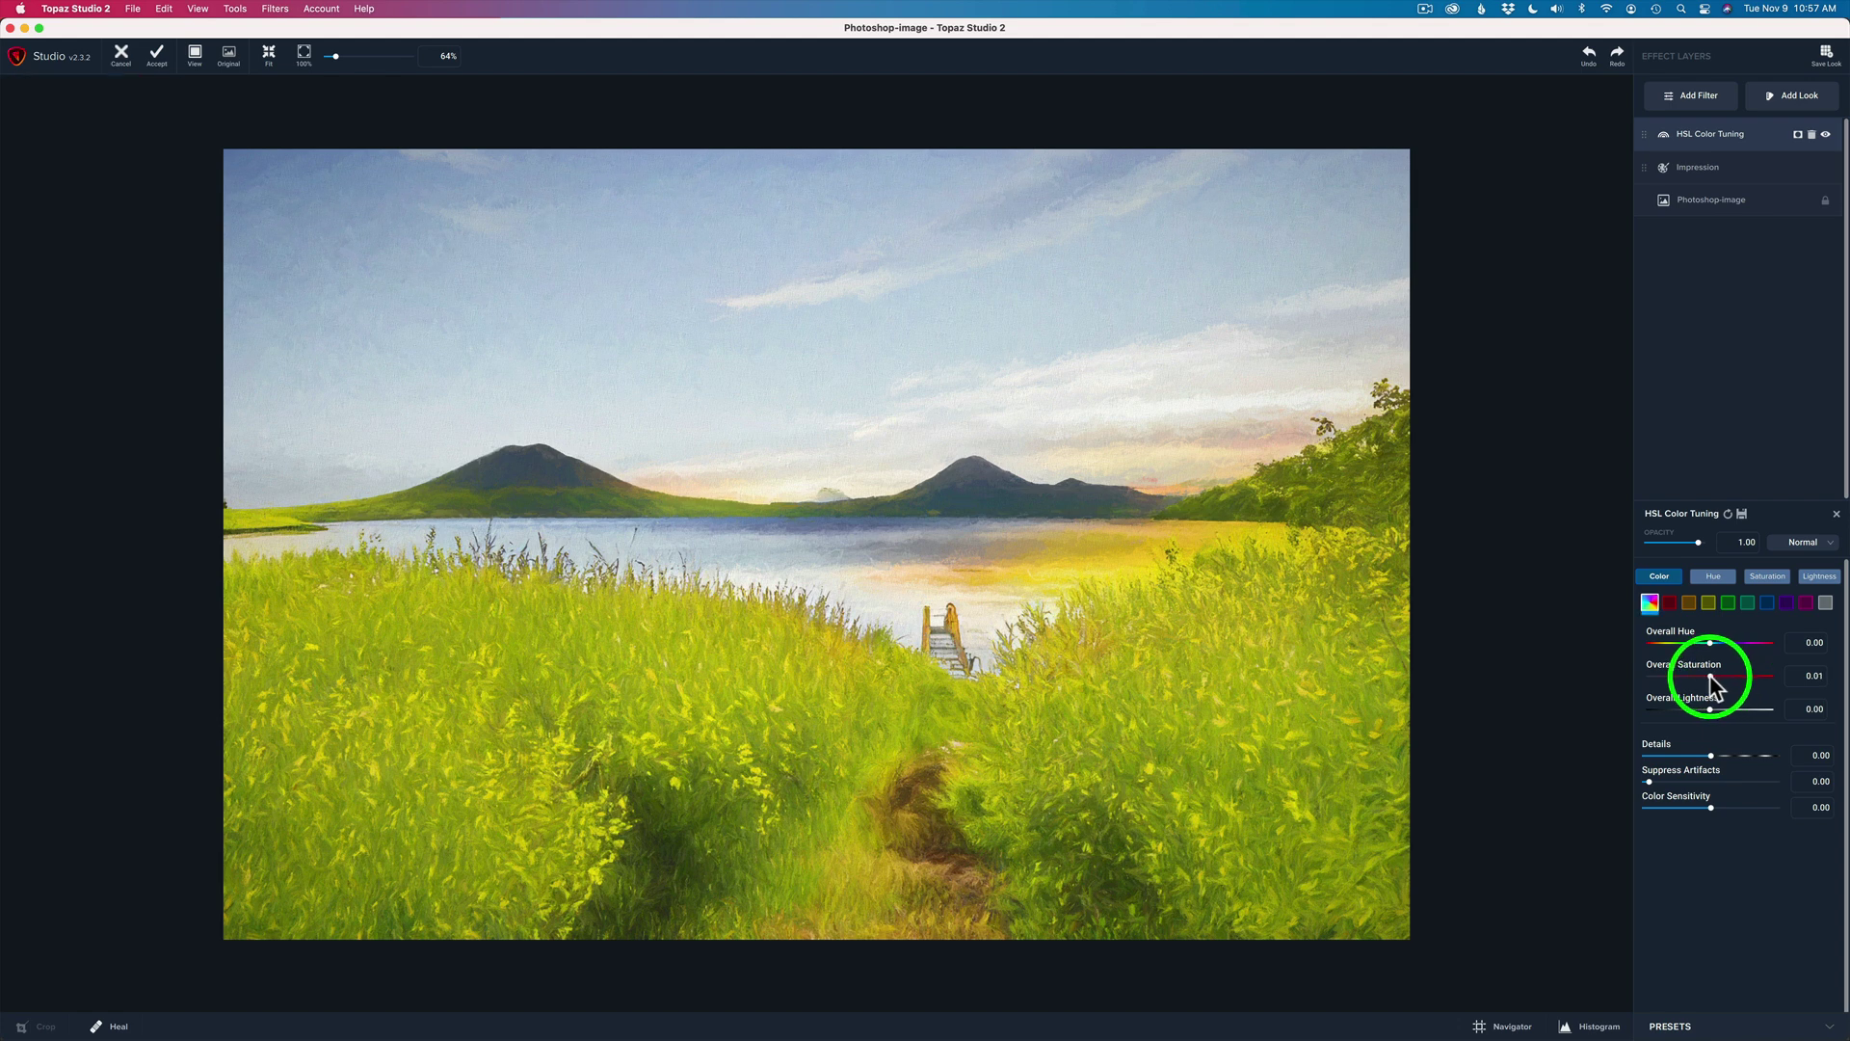
{"action": "left_click_drag", "start_coordinate": [1710, 679], "coordinate": [1708, 679]}
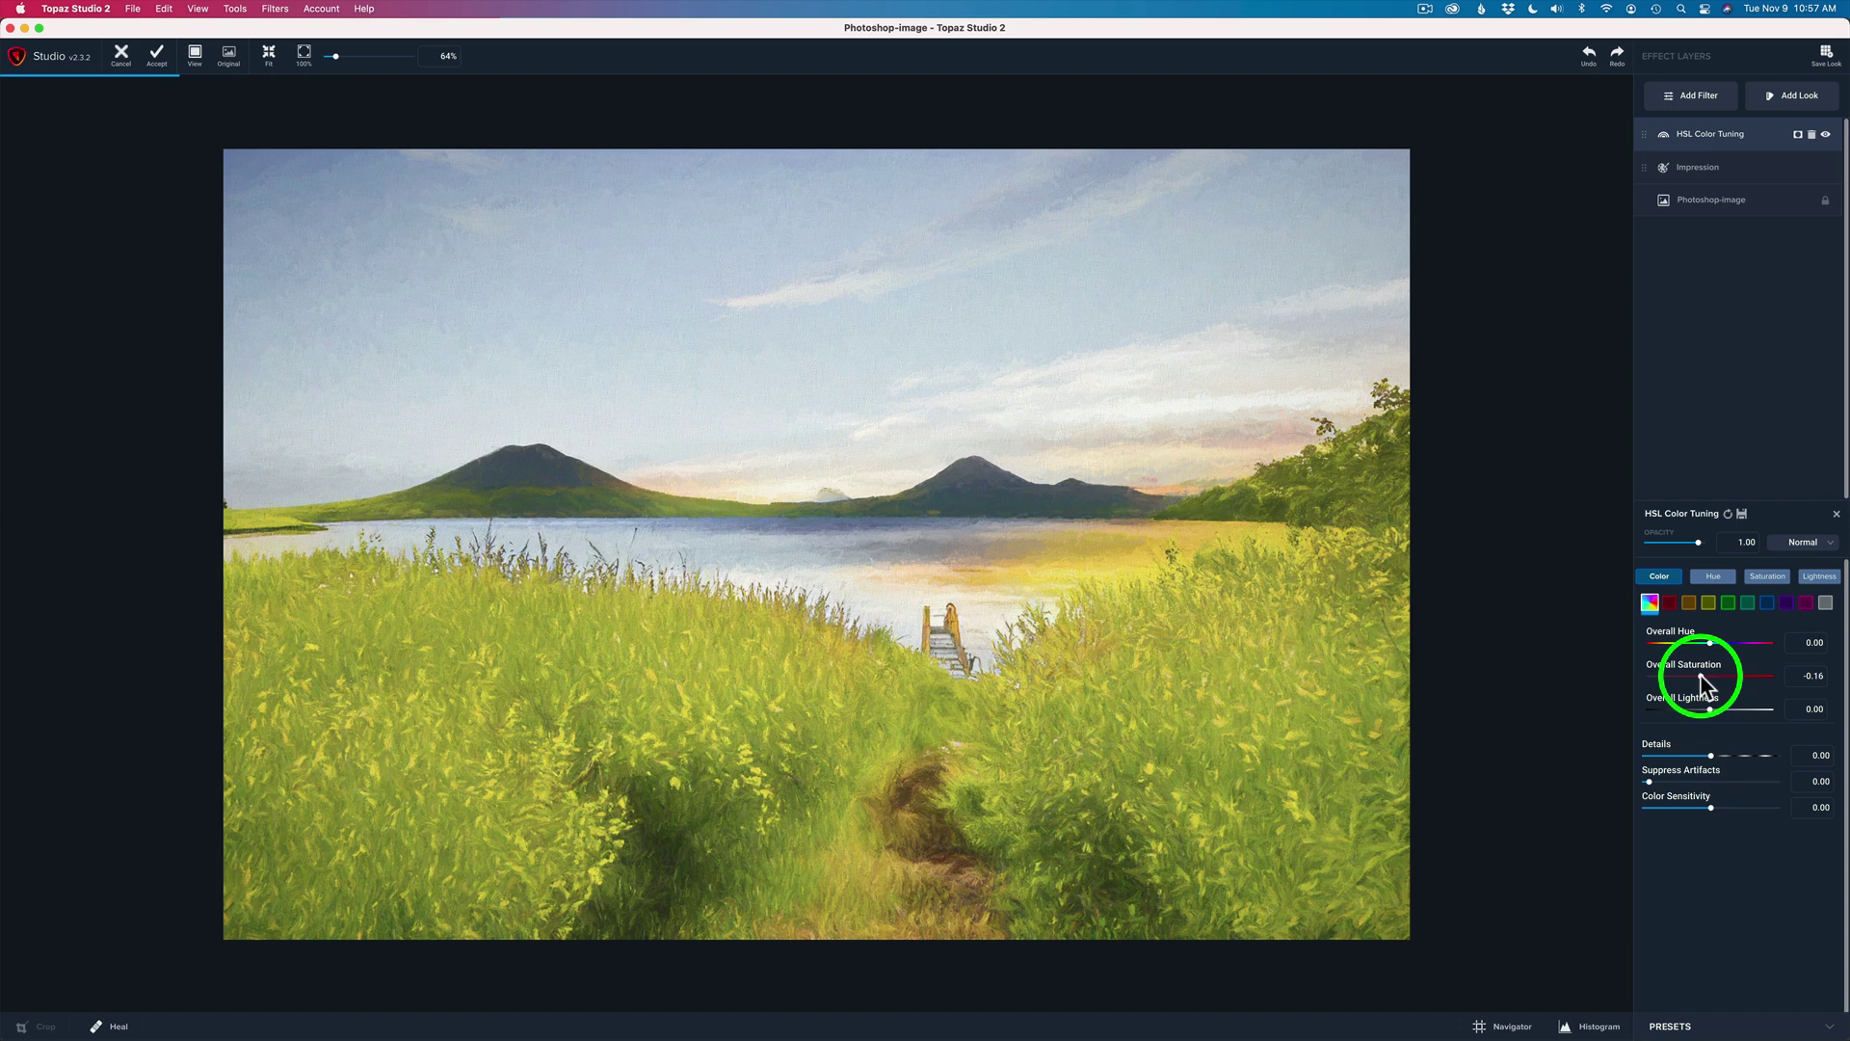
{"action": "left_click_drag", "start_coordinate": [1699, 674], "coordinate": [1699, 673]}
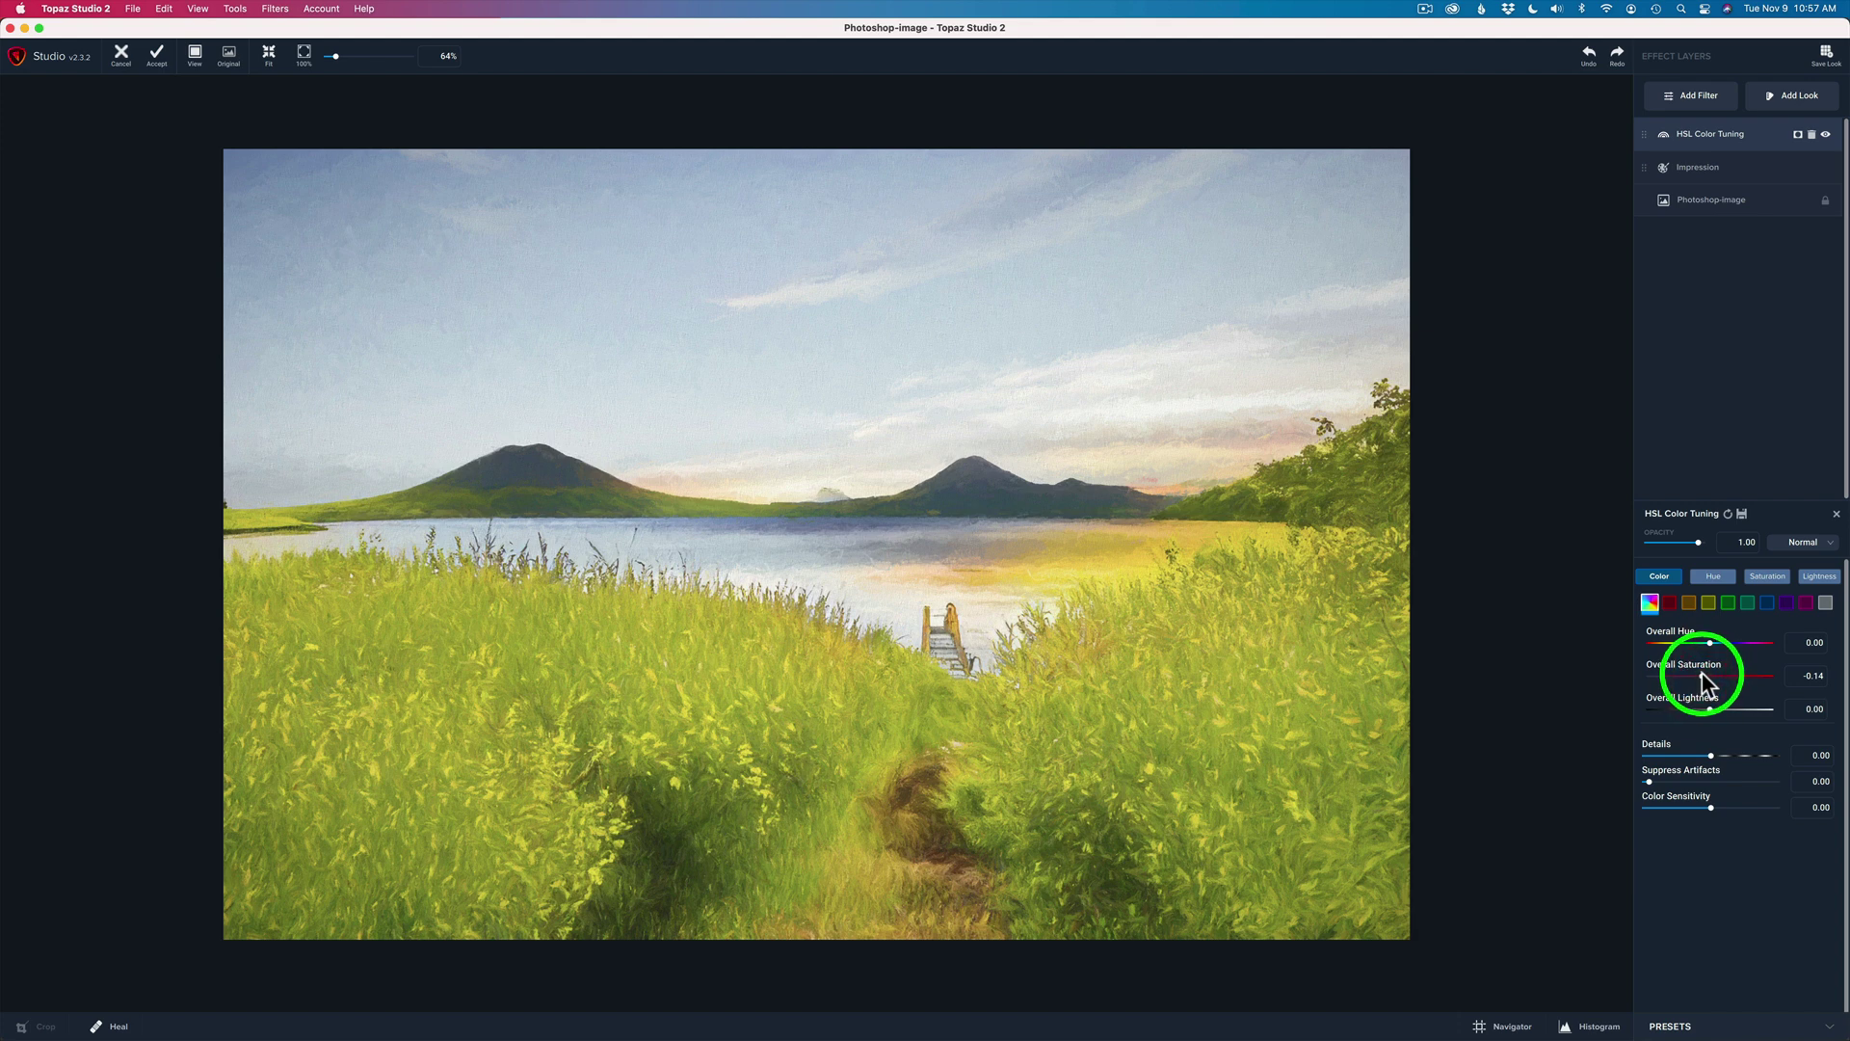
{"action": "left_click", "coordinate": [1709, 601]}
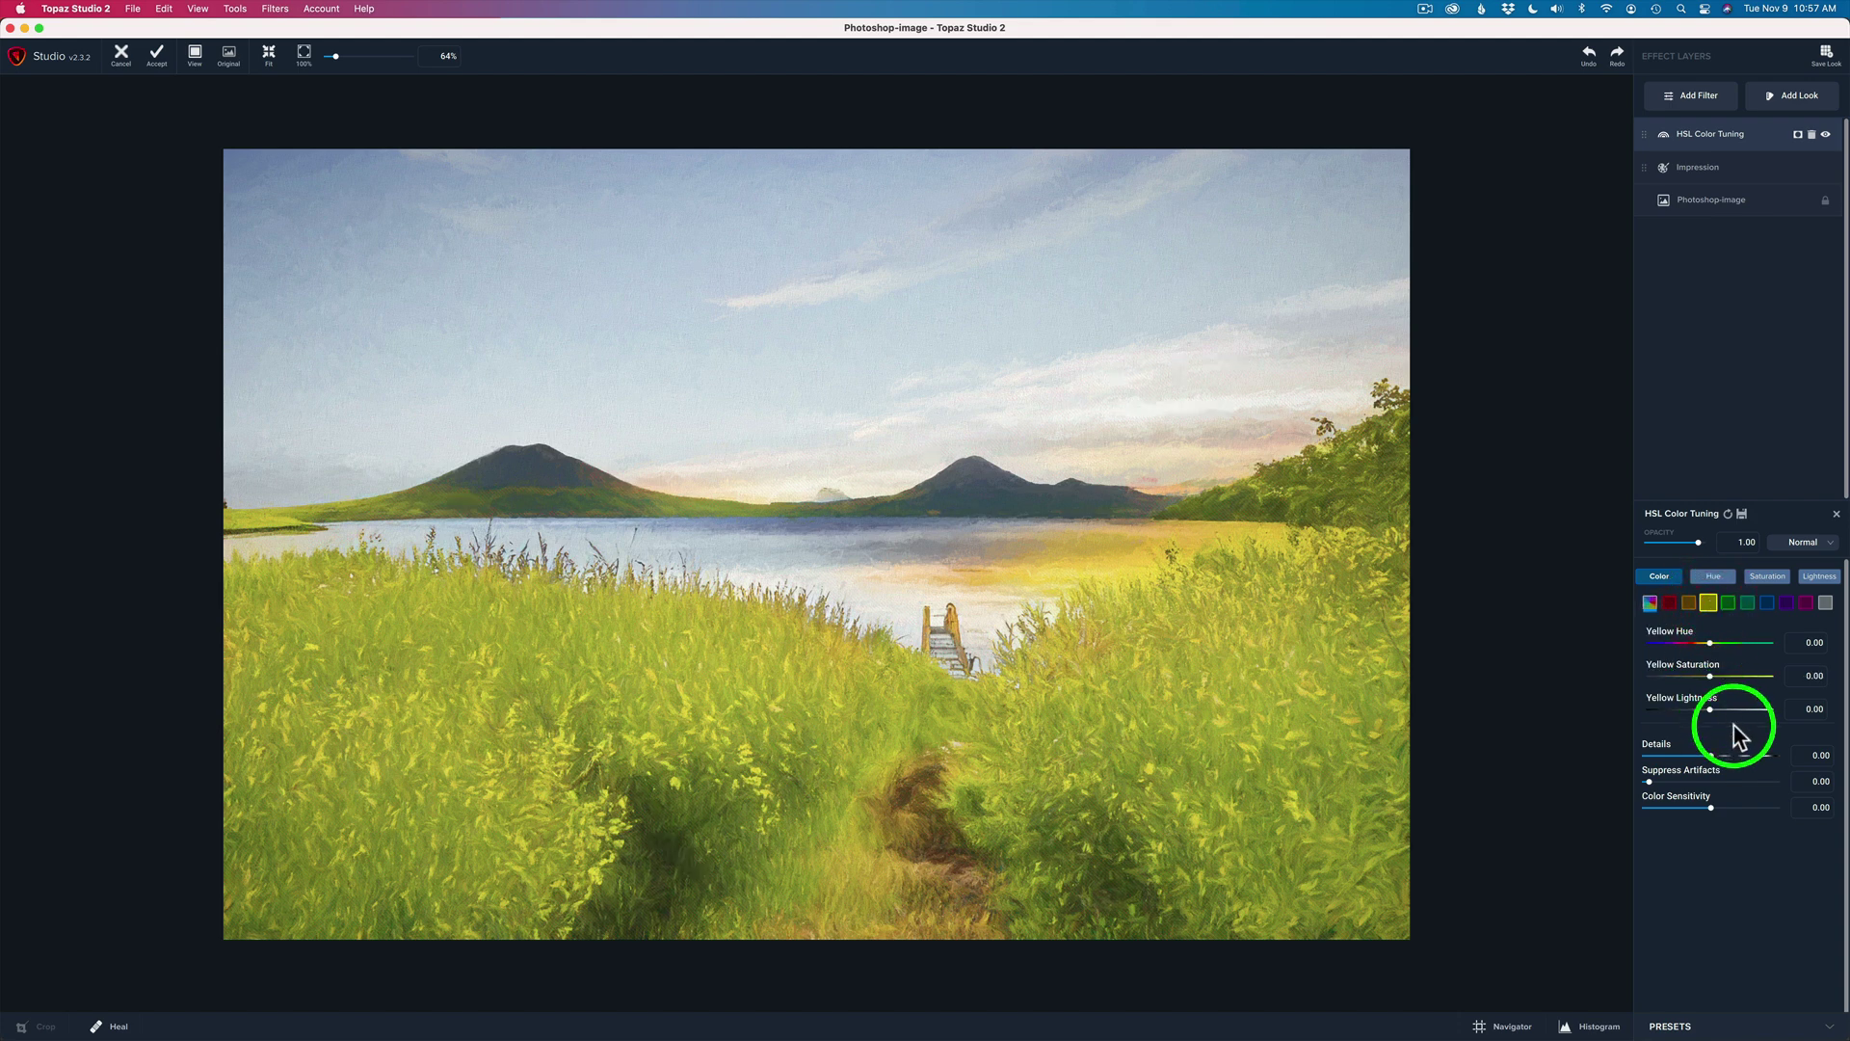
{"action": "left_click", "coordinate": [1709, 644]}
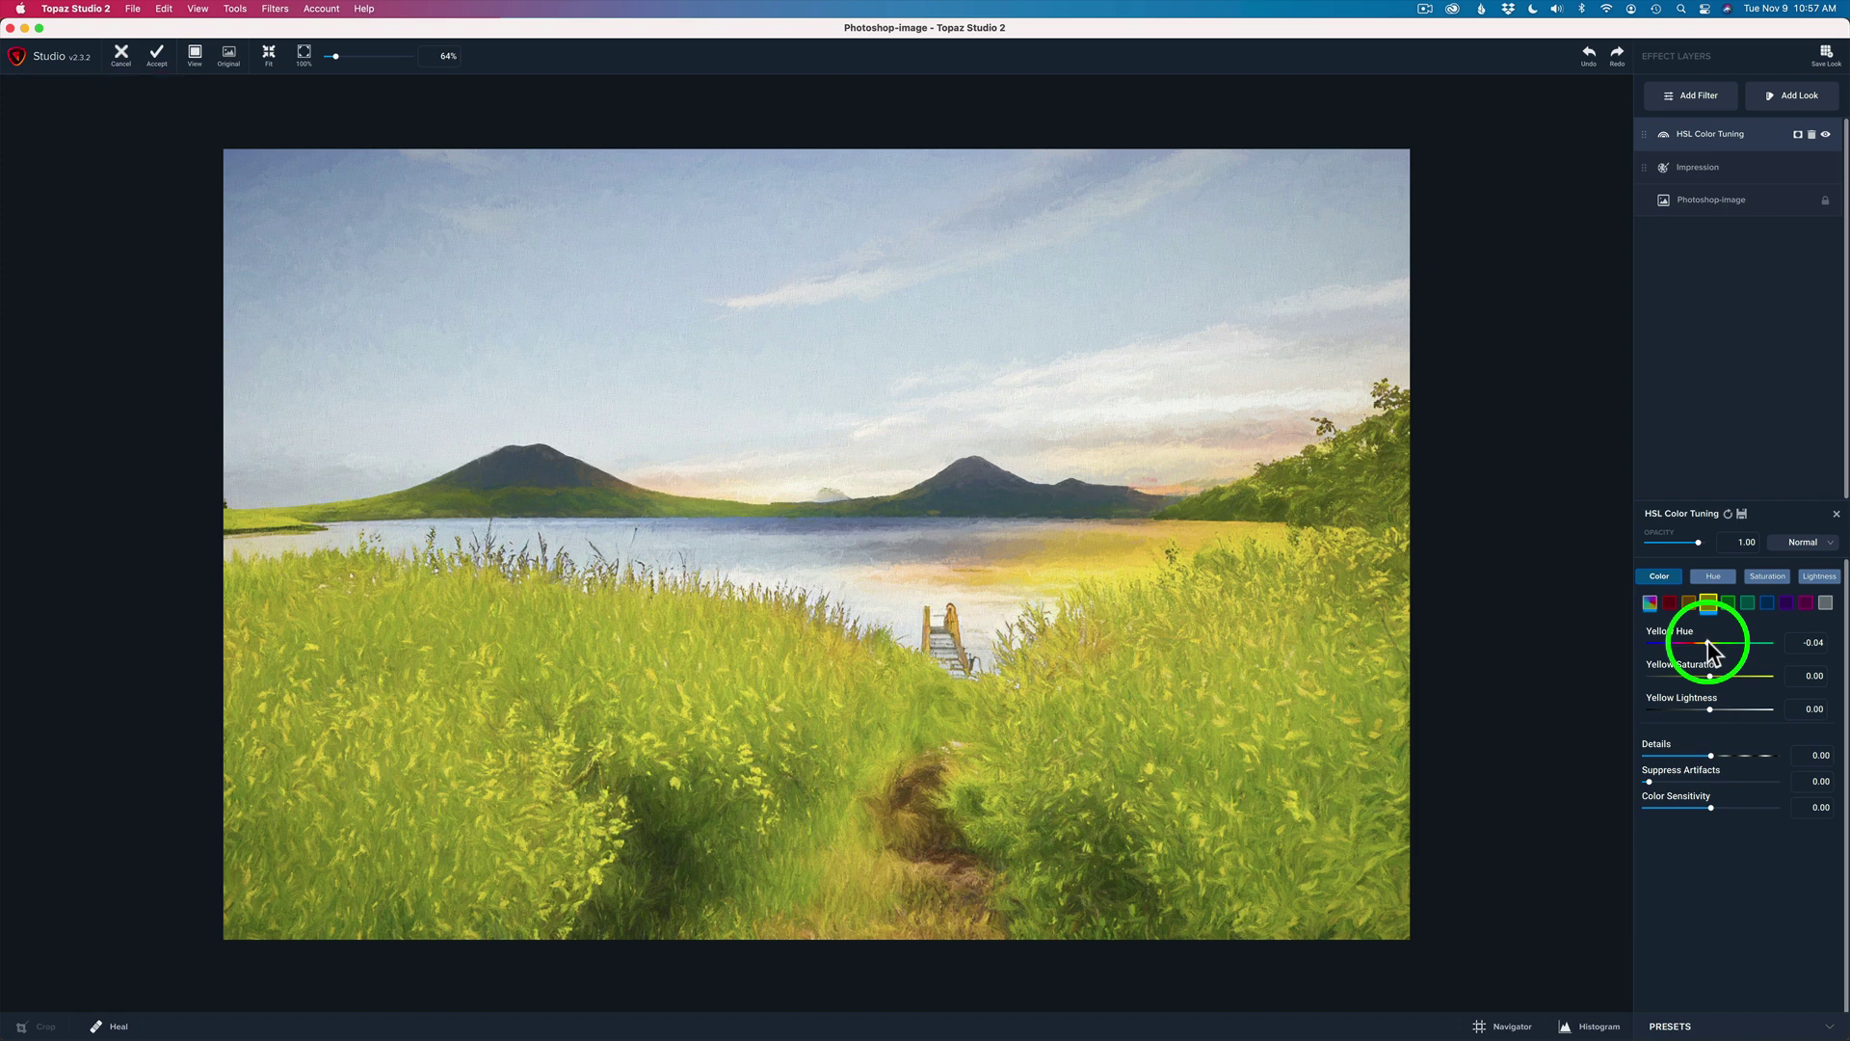
{"action": "left_click_drag", "start_coordinate": [1708, 644], "coordinate": [1698, 646]}
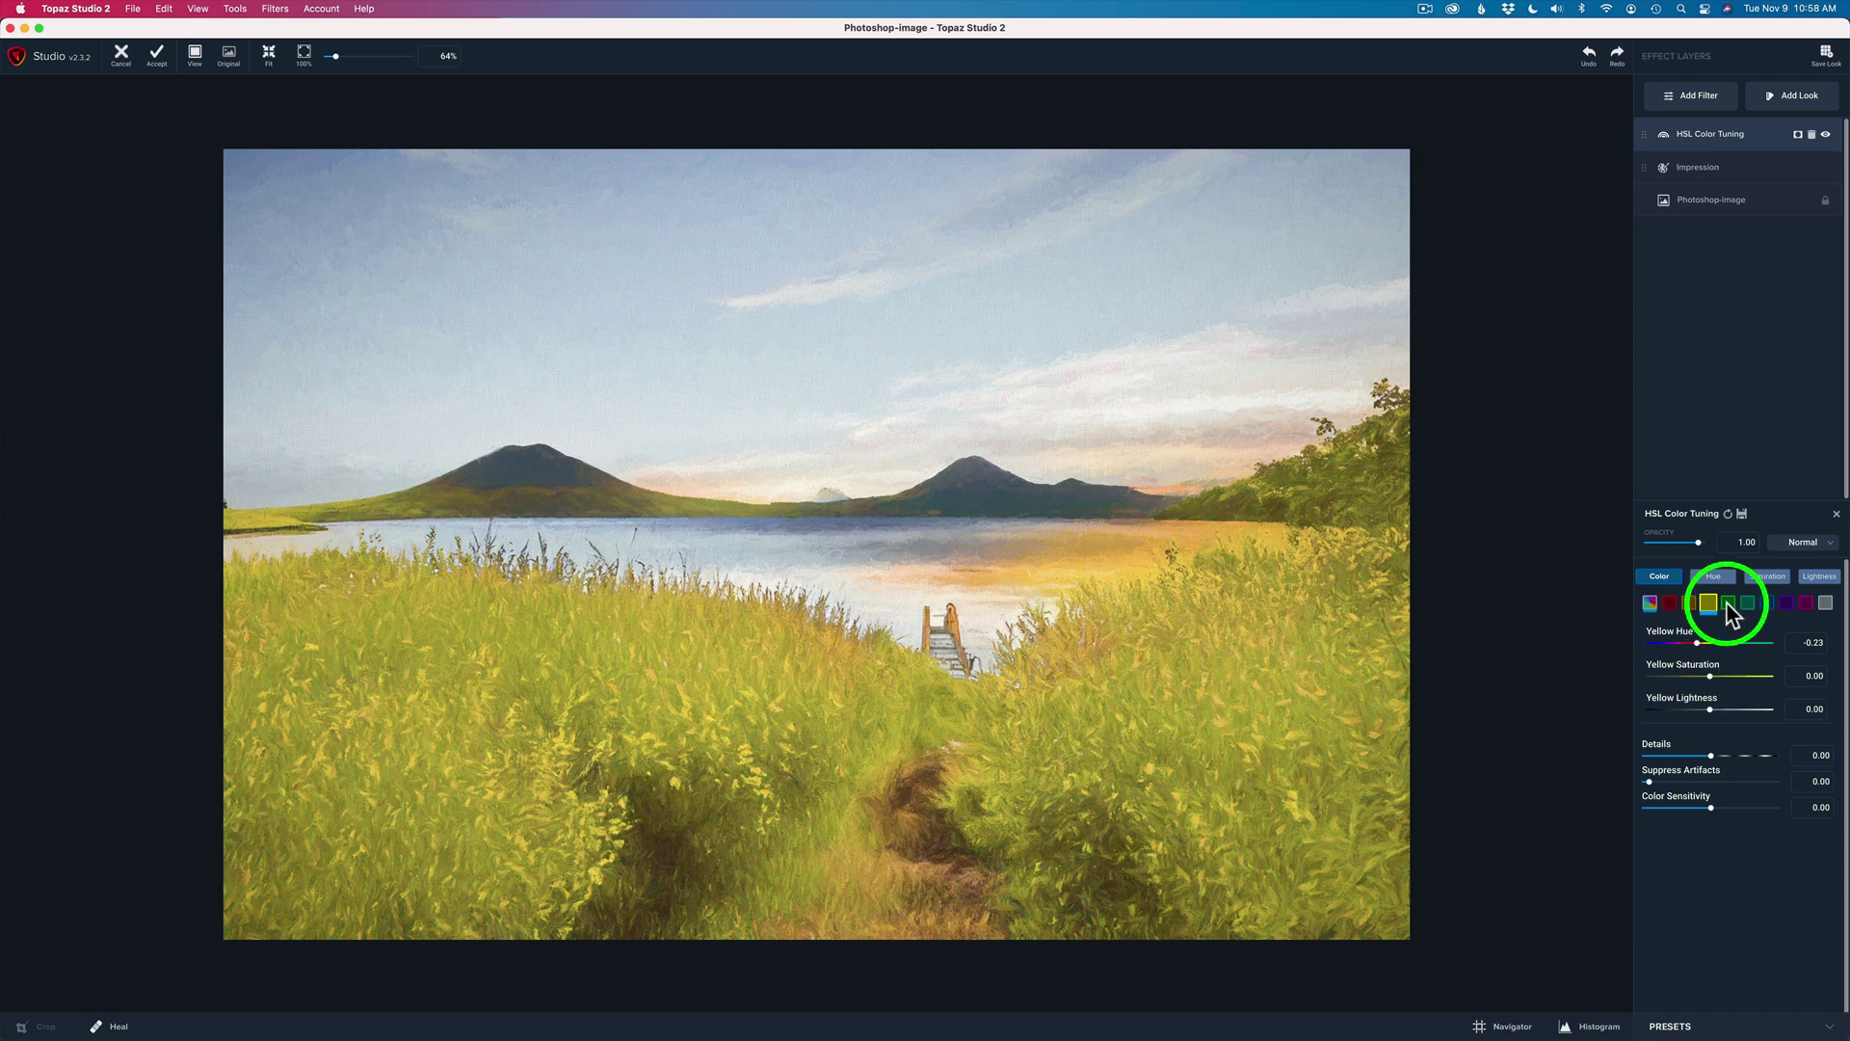
Shift the green hue to 0.28 and raise blue saturation to about 0.48
{"action": "left_click", "coordinate": [1728, 605]}
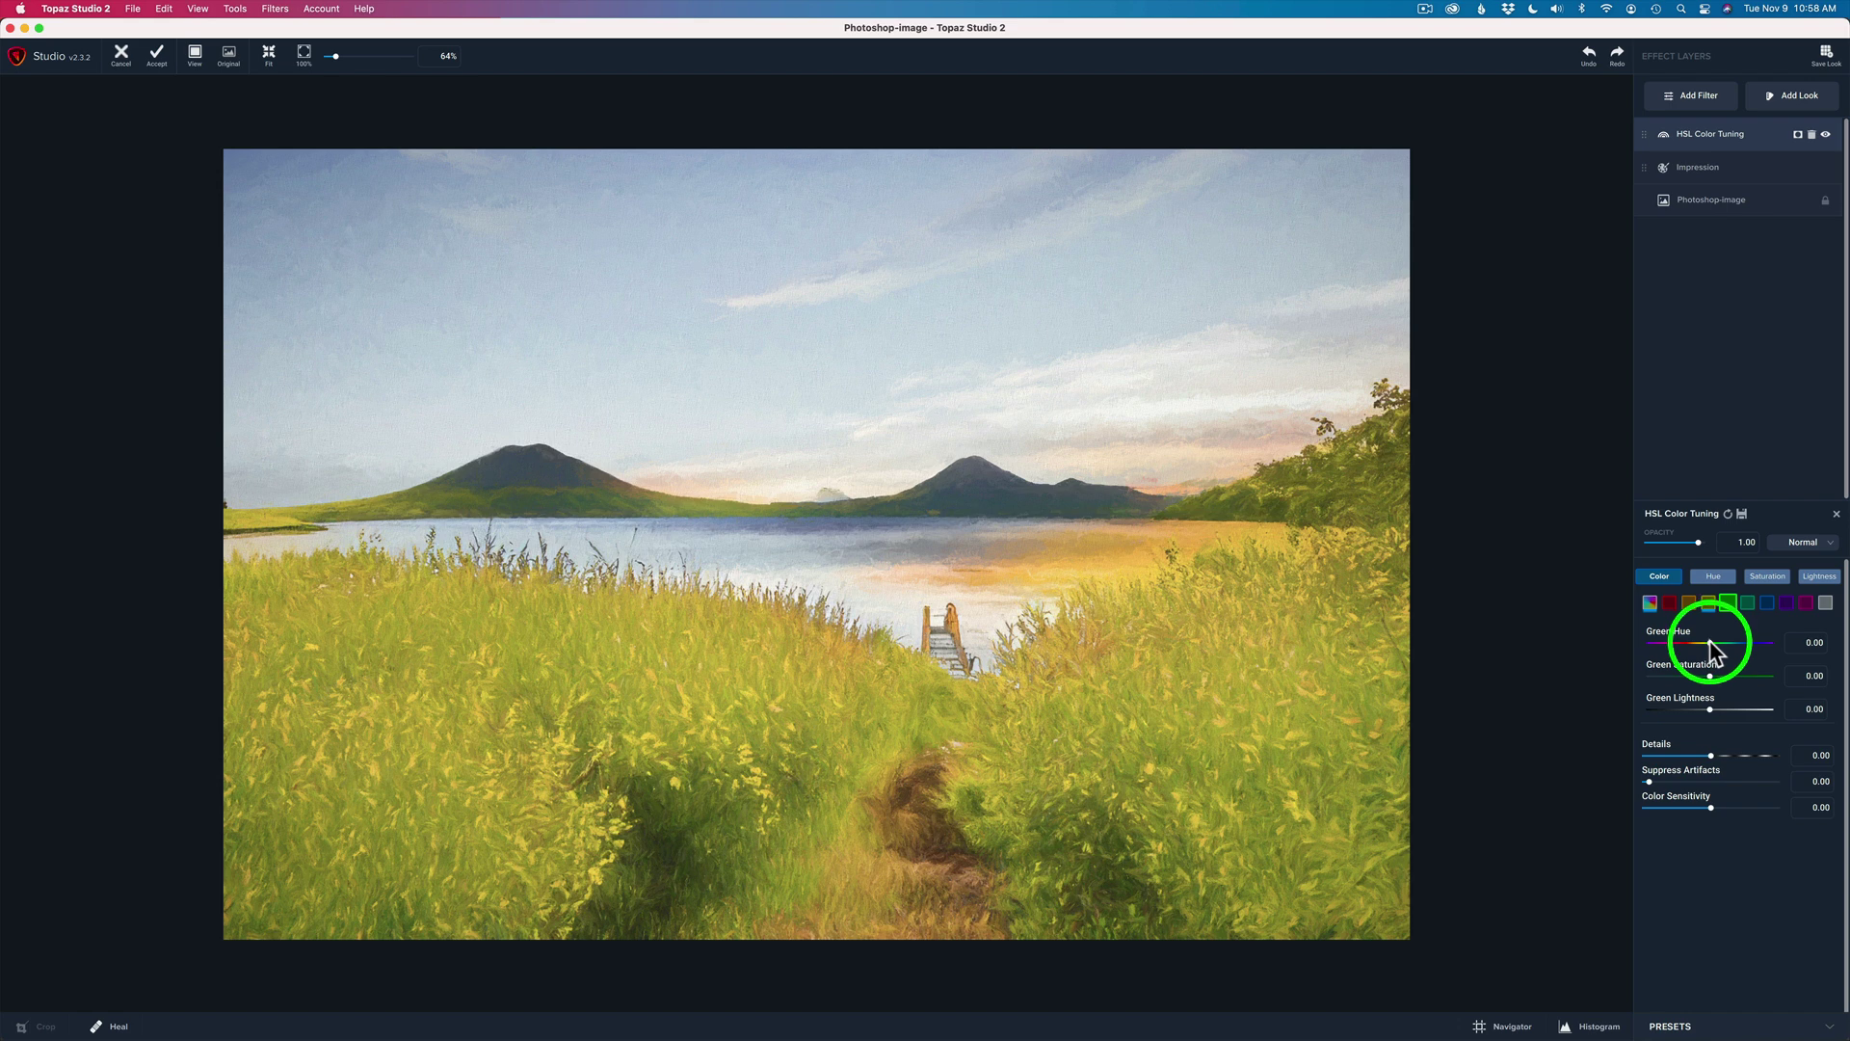
{"action": "left_click_drag", "start_coordinate": [1709, 640], "coordinate": [1721, 641]}
{"action": "left_click", "coordinate": [1766, 602]}
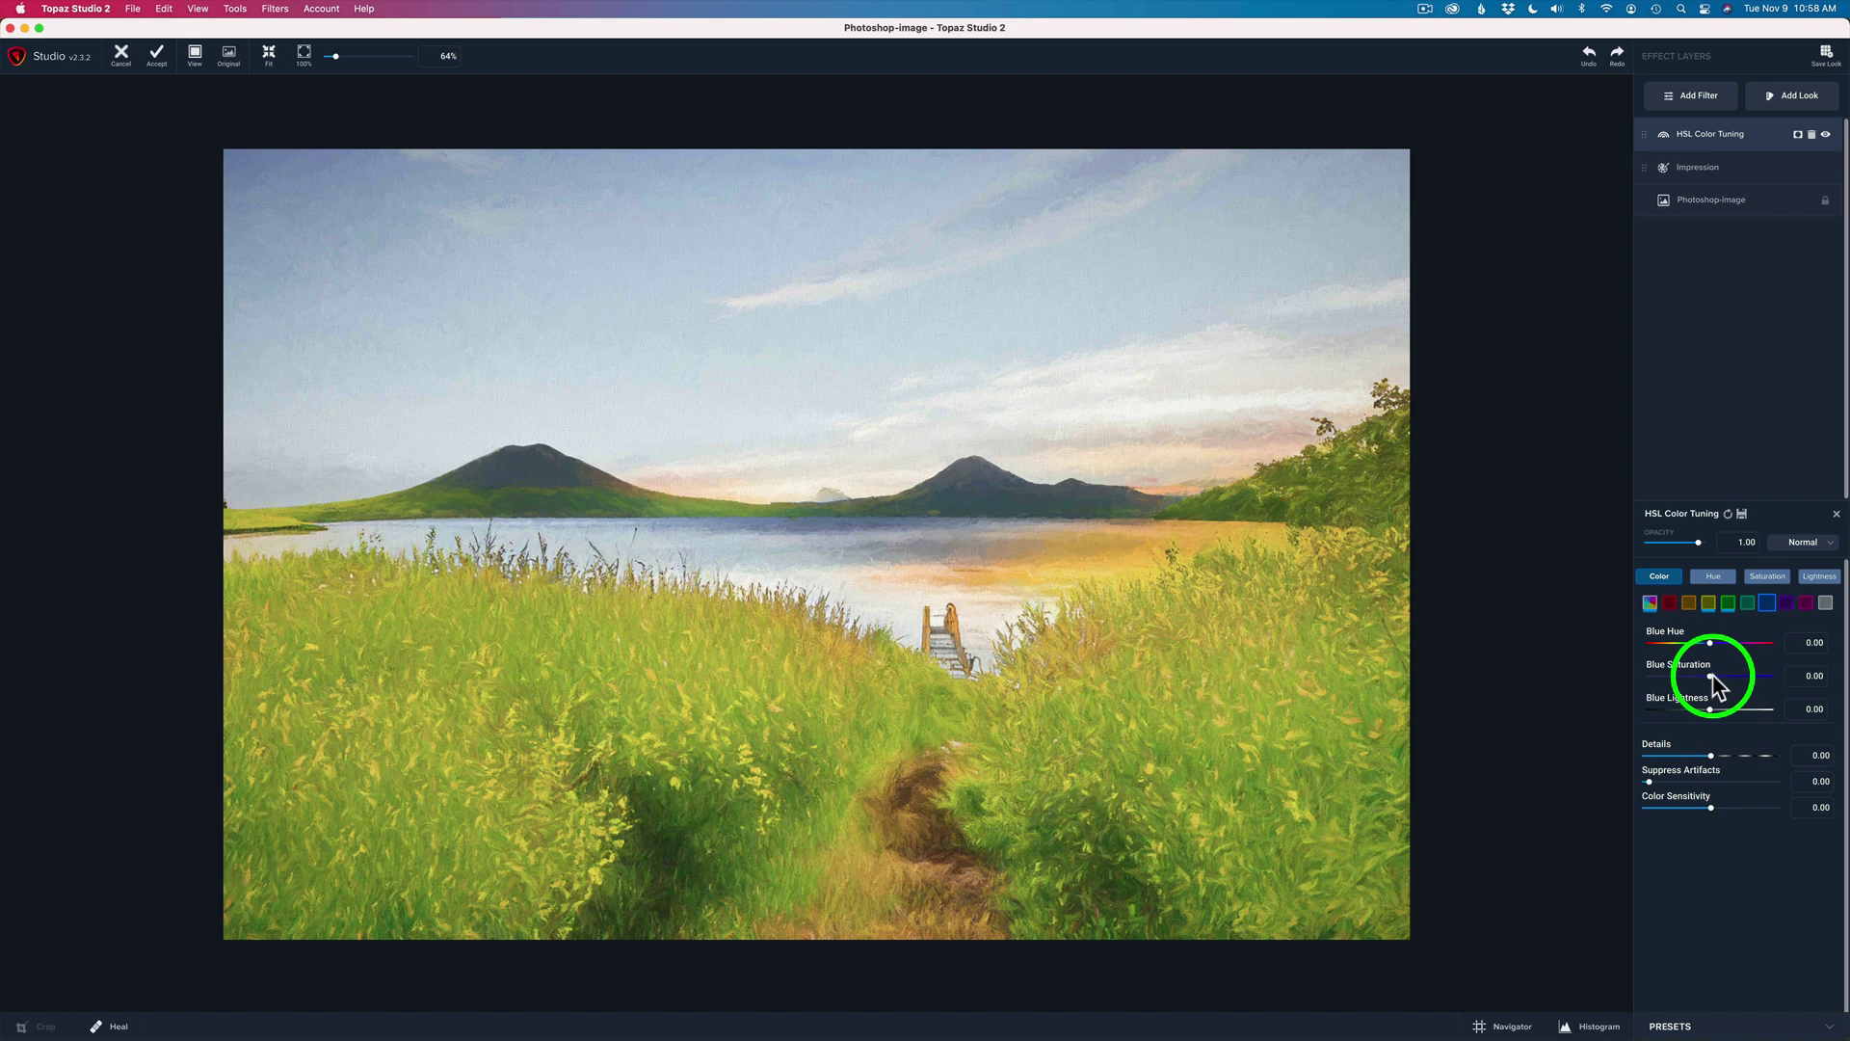
{"action": "mouse_move", "coordinate": [1711, 678]}
{"action": "left_mouse_down"}
{"action": "mouse_move", "coordinate": [1766, 677]}
{"action": "mouse_move", "coordinate": [1738, 679]}
{"action": "left_mouse_up"}
Set Blue Saturation to 0.46, then toggle HSL Color Tuning off and on to compare
{"action": "left_click_drag", "start_coordinate": [1737, 679], "coordinate": [1735, 677]}
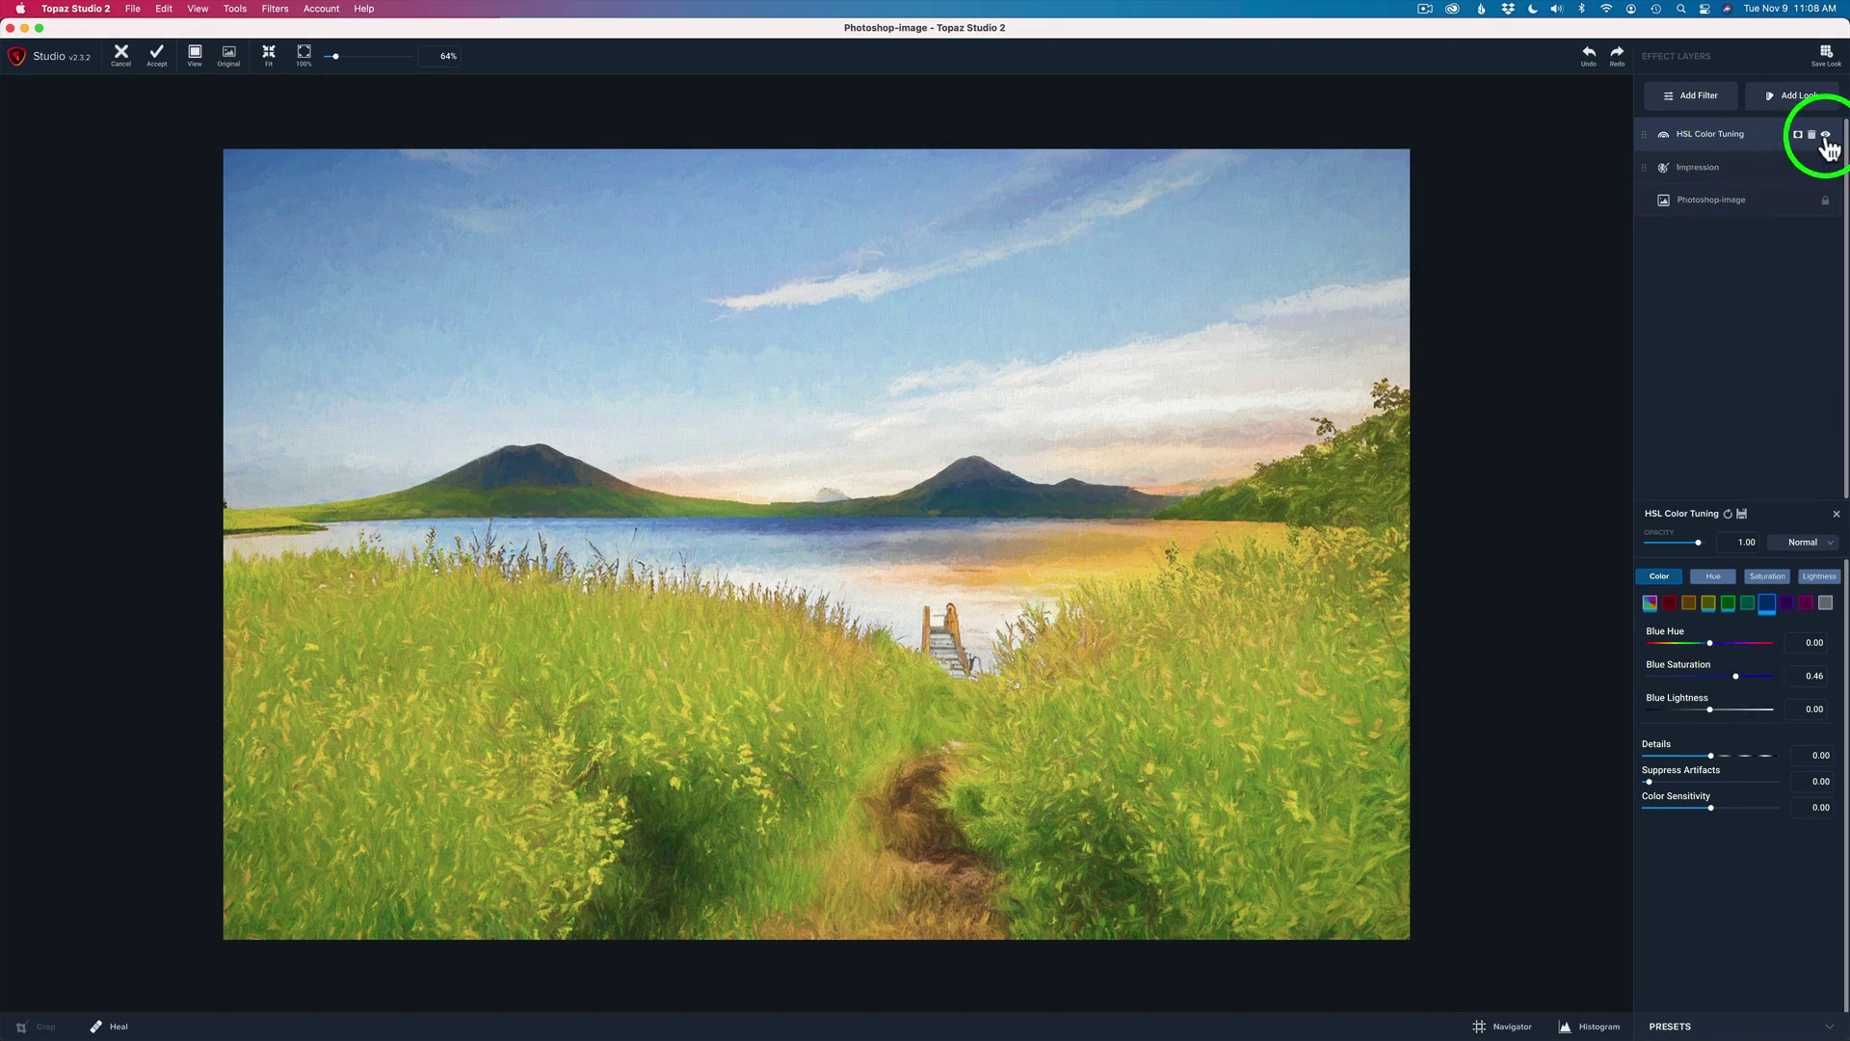
{"action": "left_click", "coordinate": [1826, 137]}
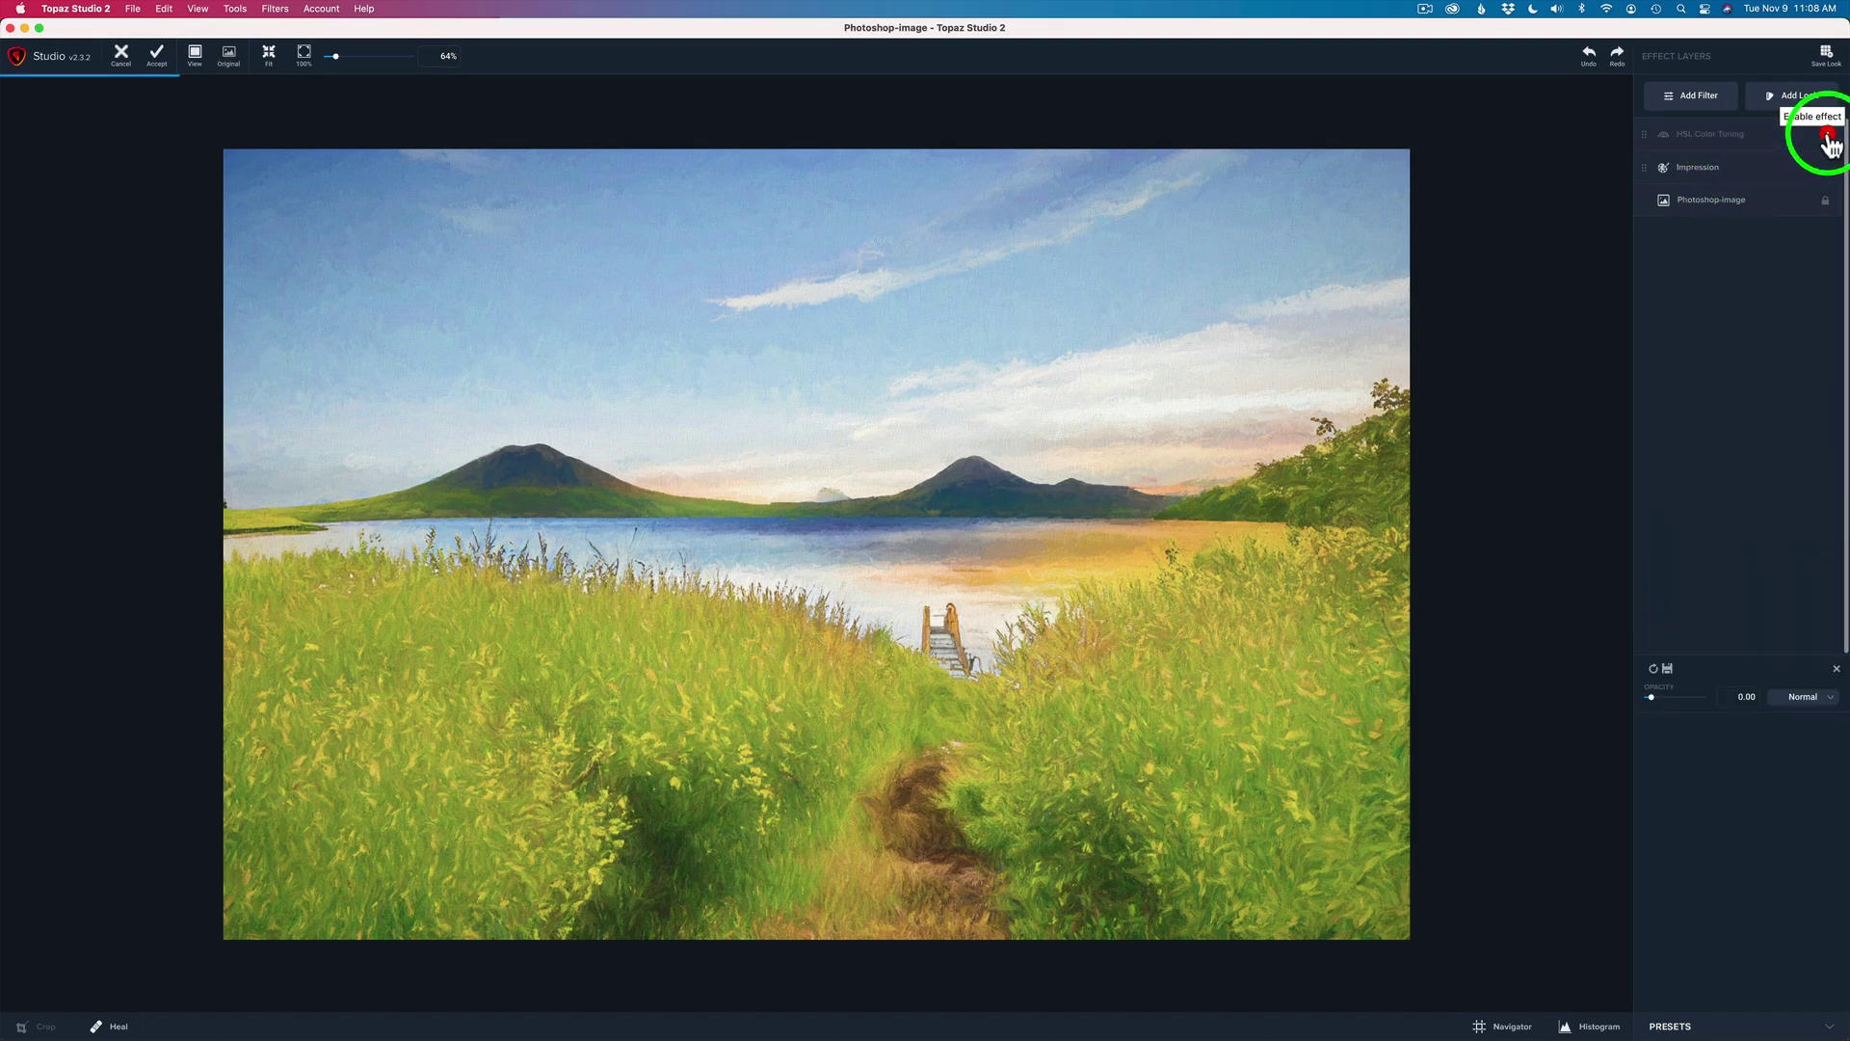
{"action": "left_click", "coordinate": [1826, 138]}
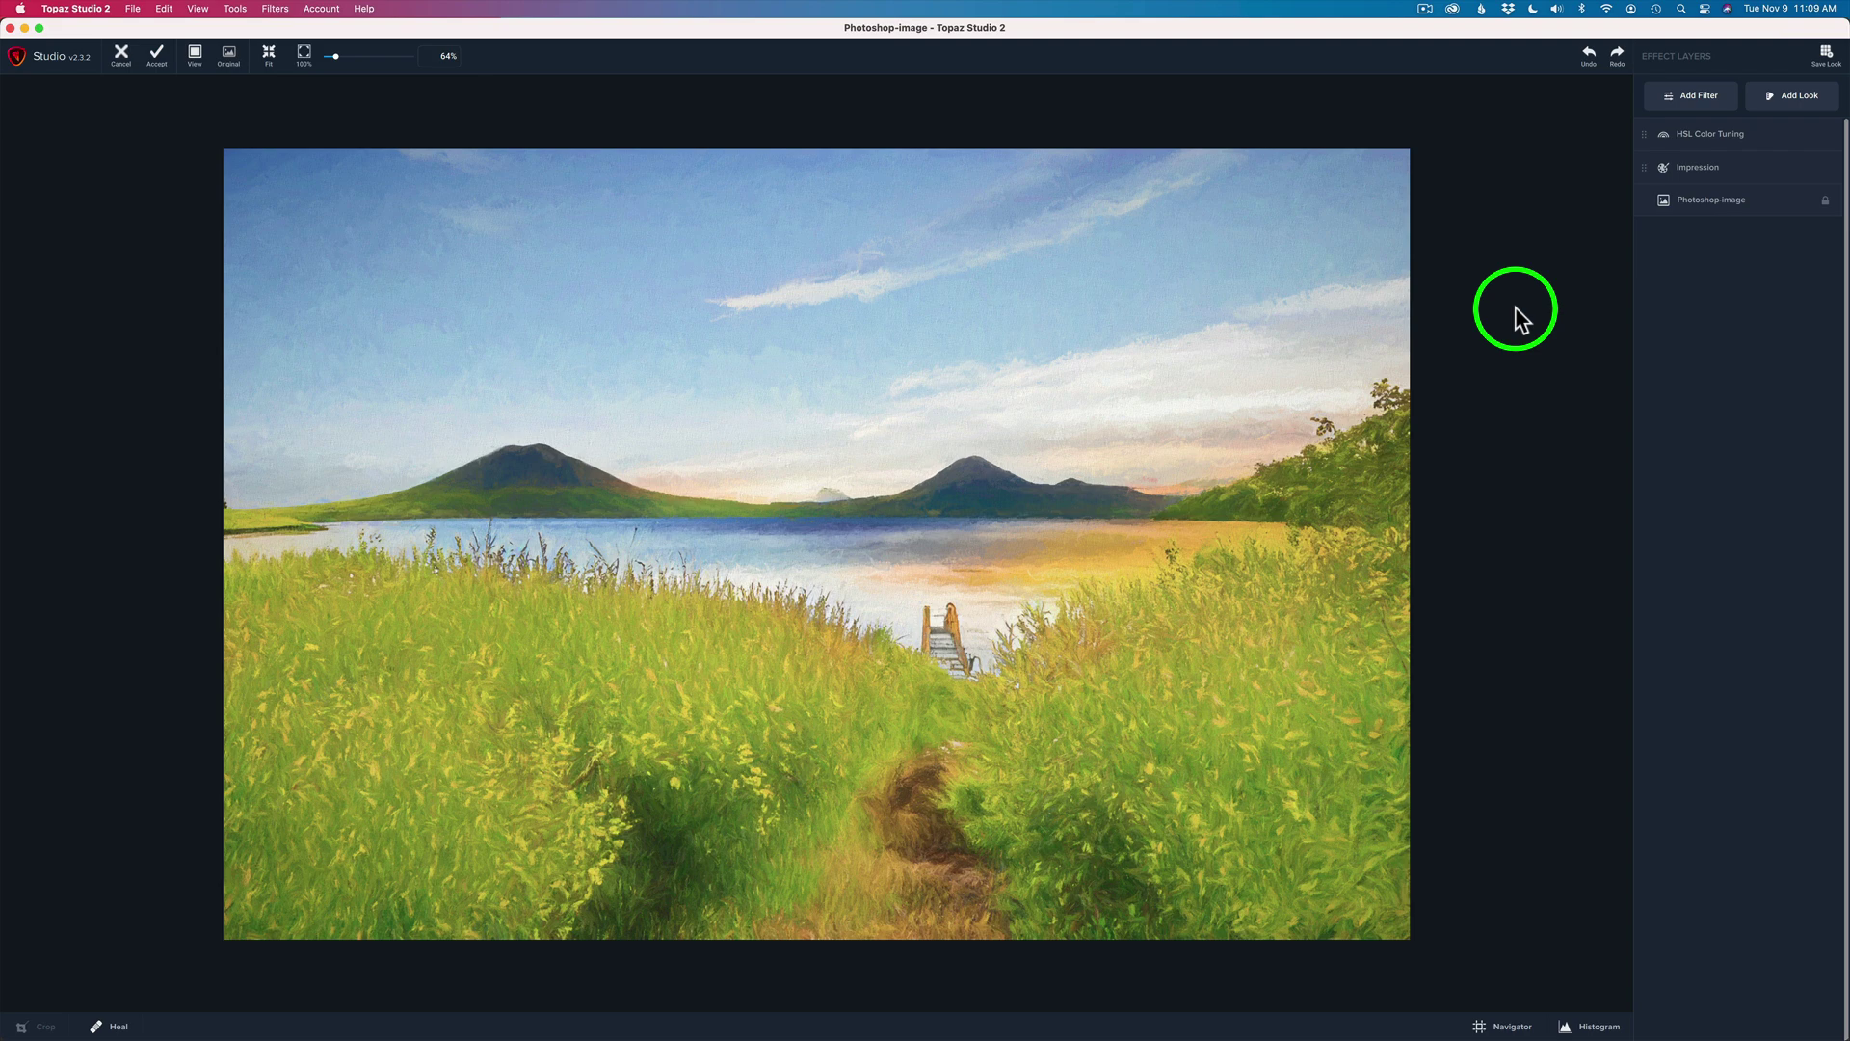
Save the Impression and HSL Color Tuning stack as a look named 'Summer Scene'
{"action": "left_click", "coordinate": [1827, 58]}
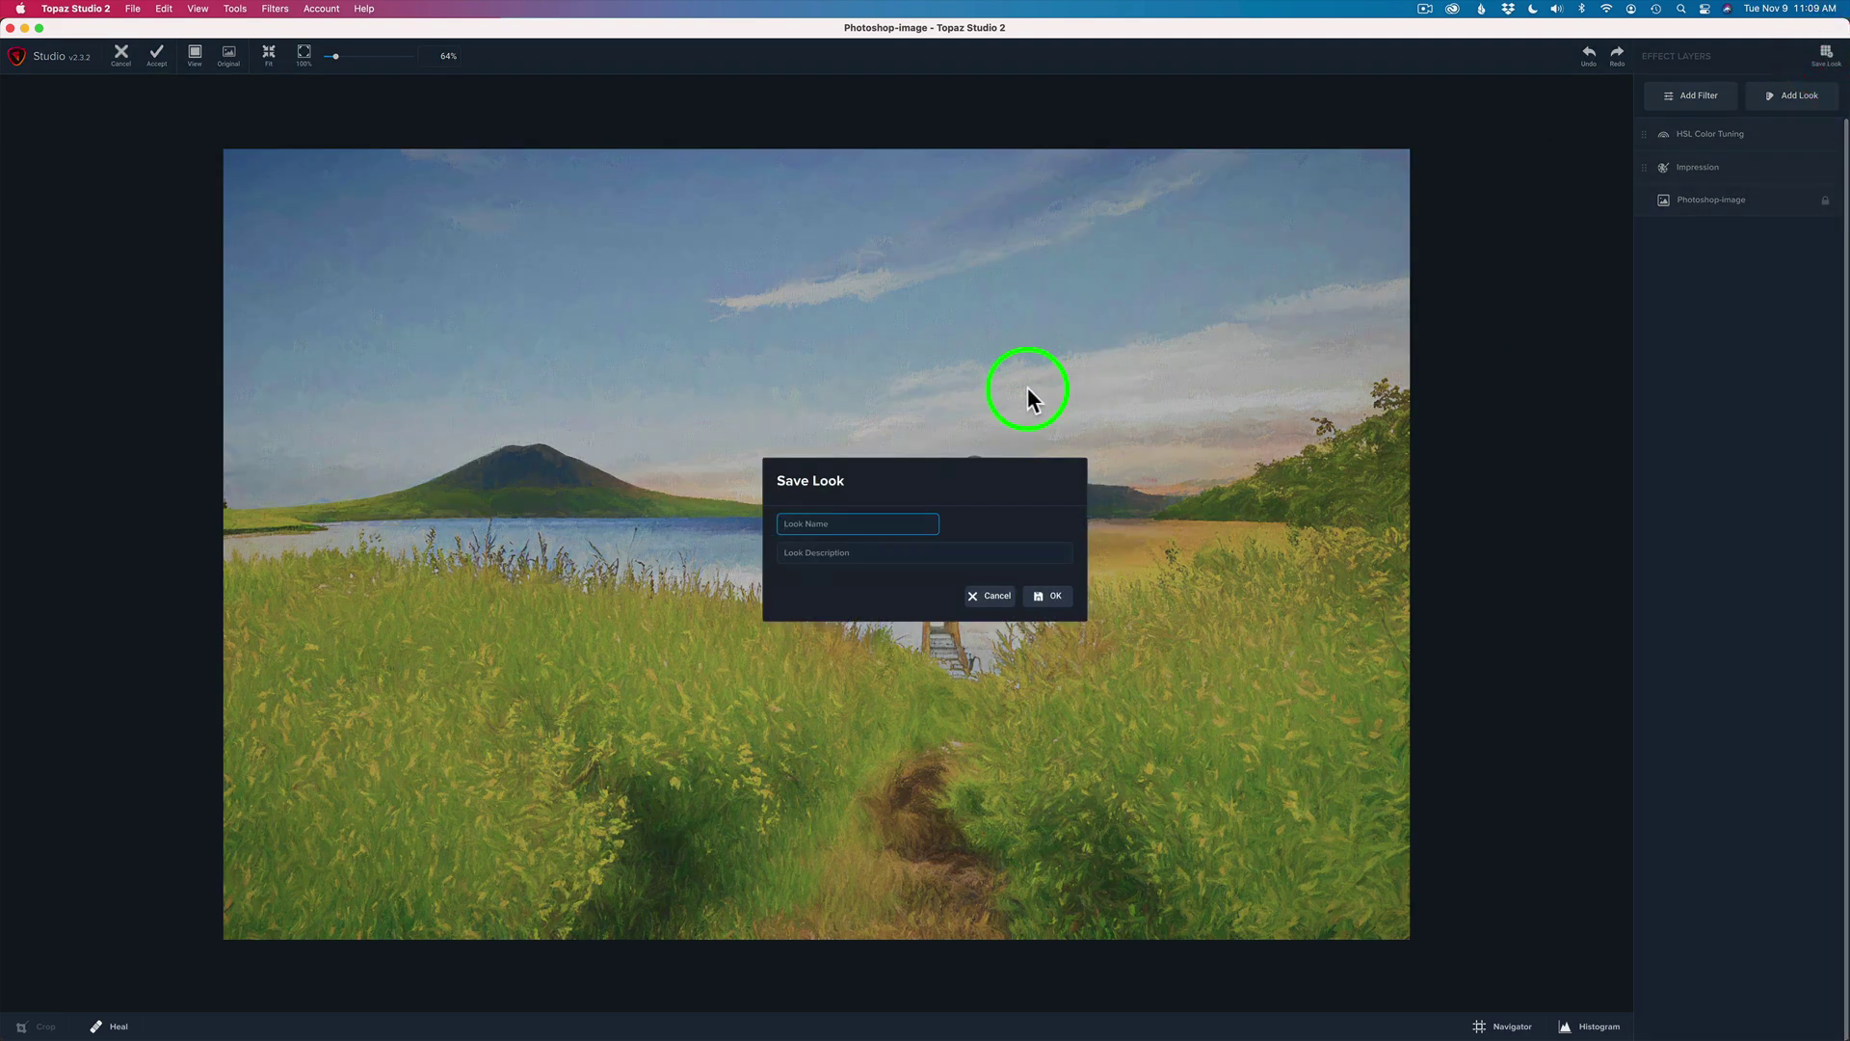
{"action": "type", "text": "Summer Scene"}
{"action": "left_click", "coordinate": [1050, 595]}
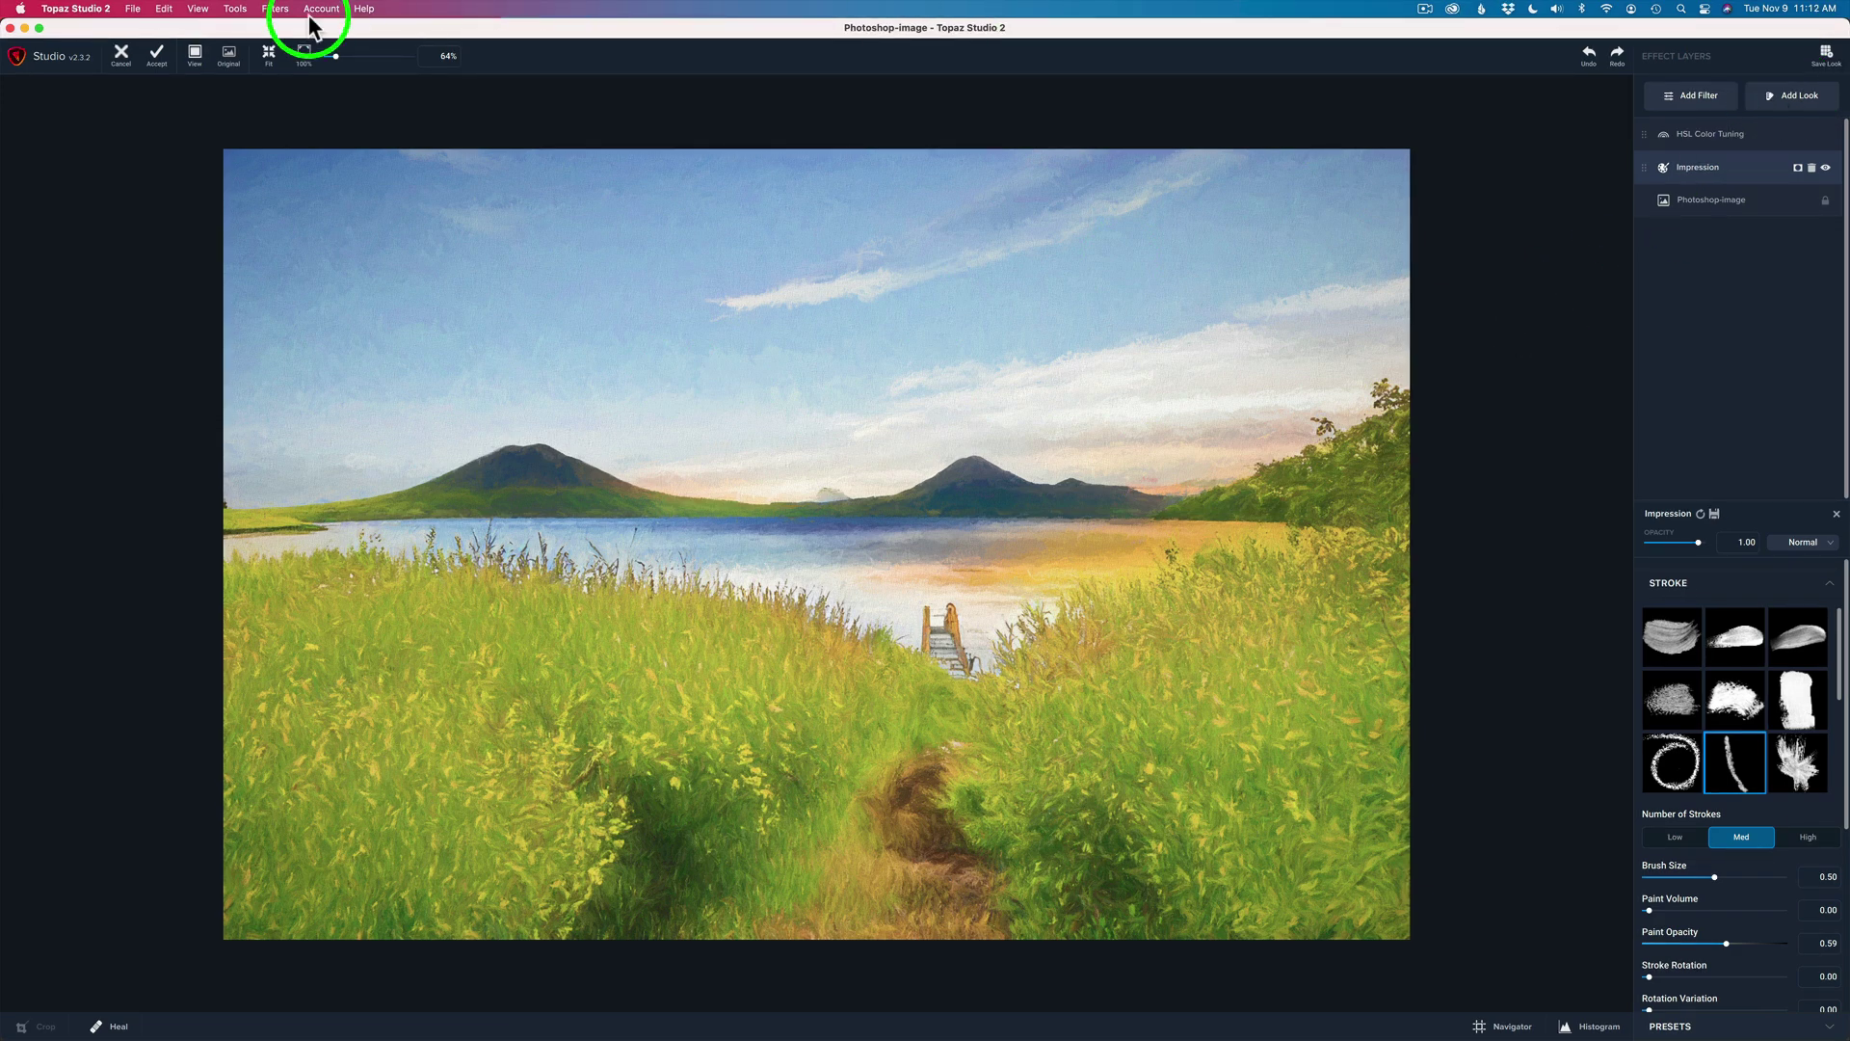
{"action": "left_click", "coordinate": [157, 61]}
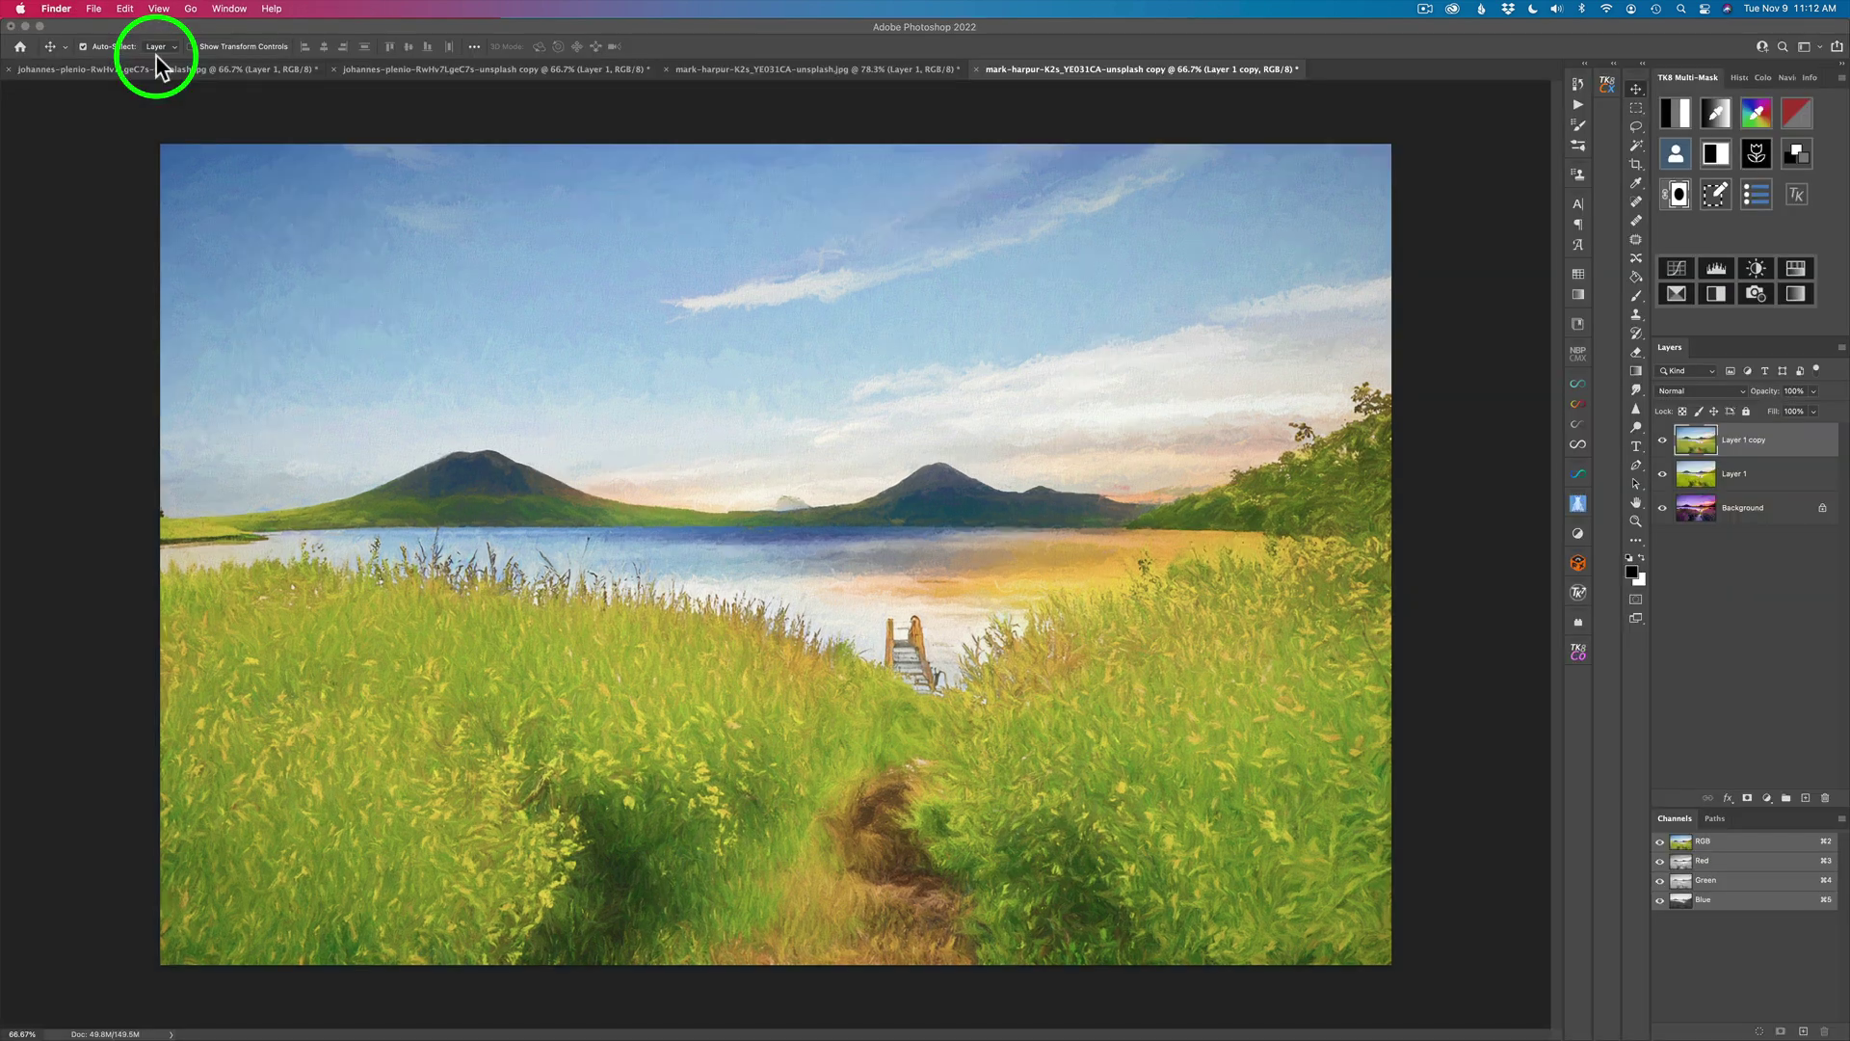
{"action": "left_click", "coordinate": [1662, 440]}
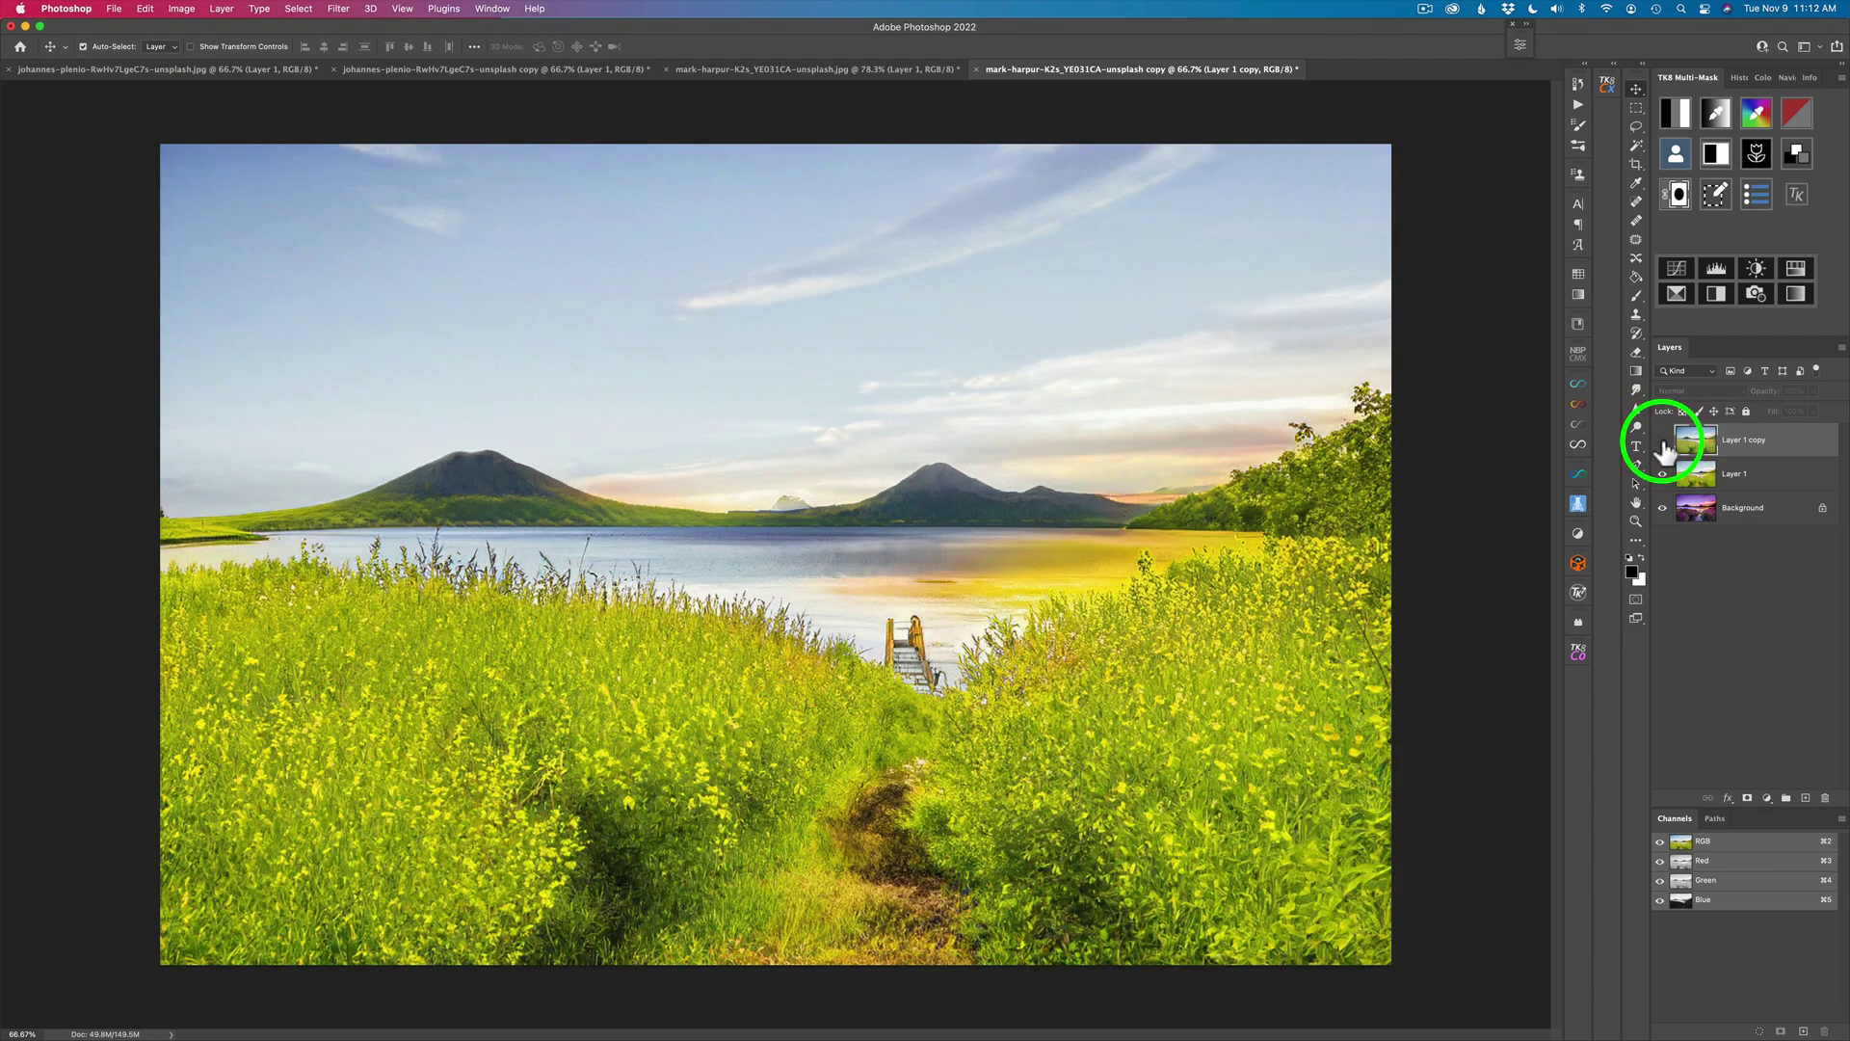
{"action": "left_click", "coordinate": [1663, 442]}
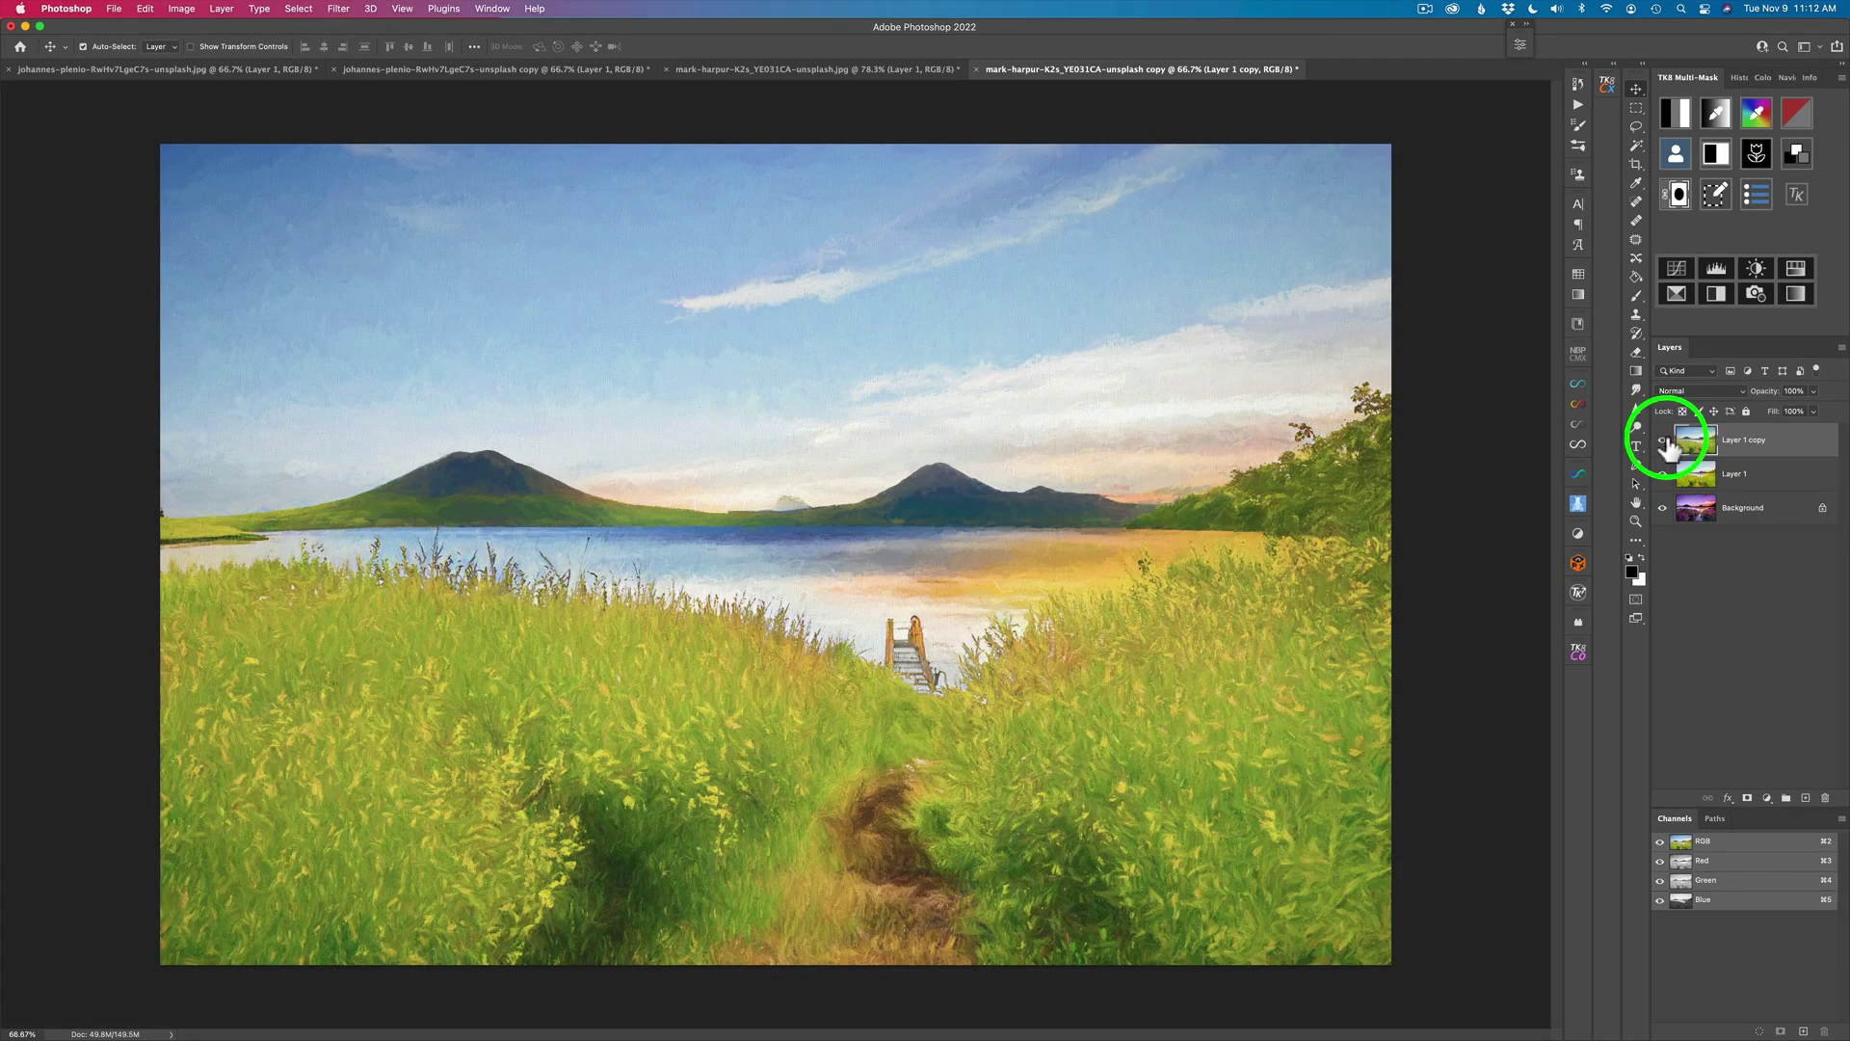
{"action": "left_click", "coordinate": [1662, 474]}
{"action": "left_click", "coordinate": [1662, 508], "text": "alt"}
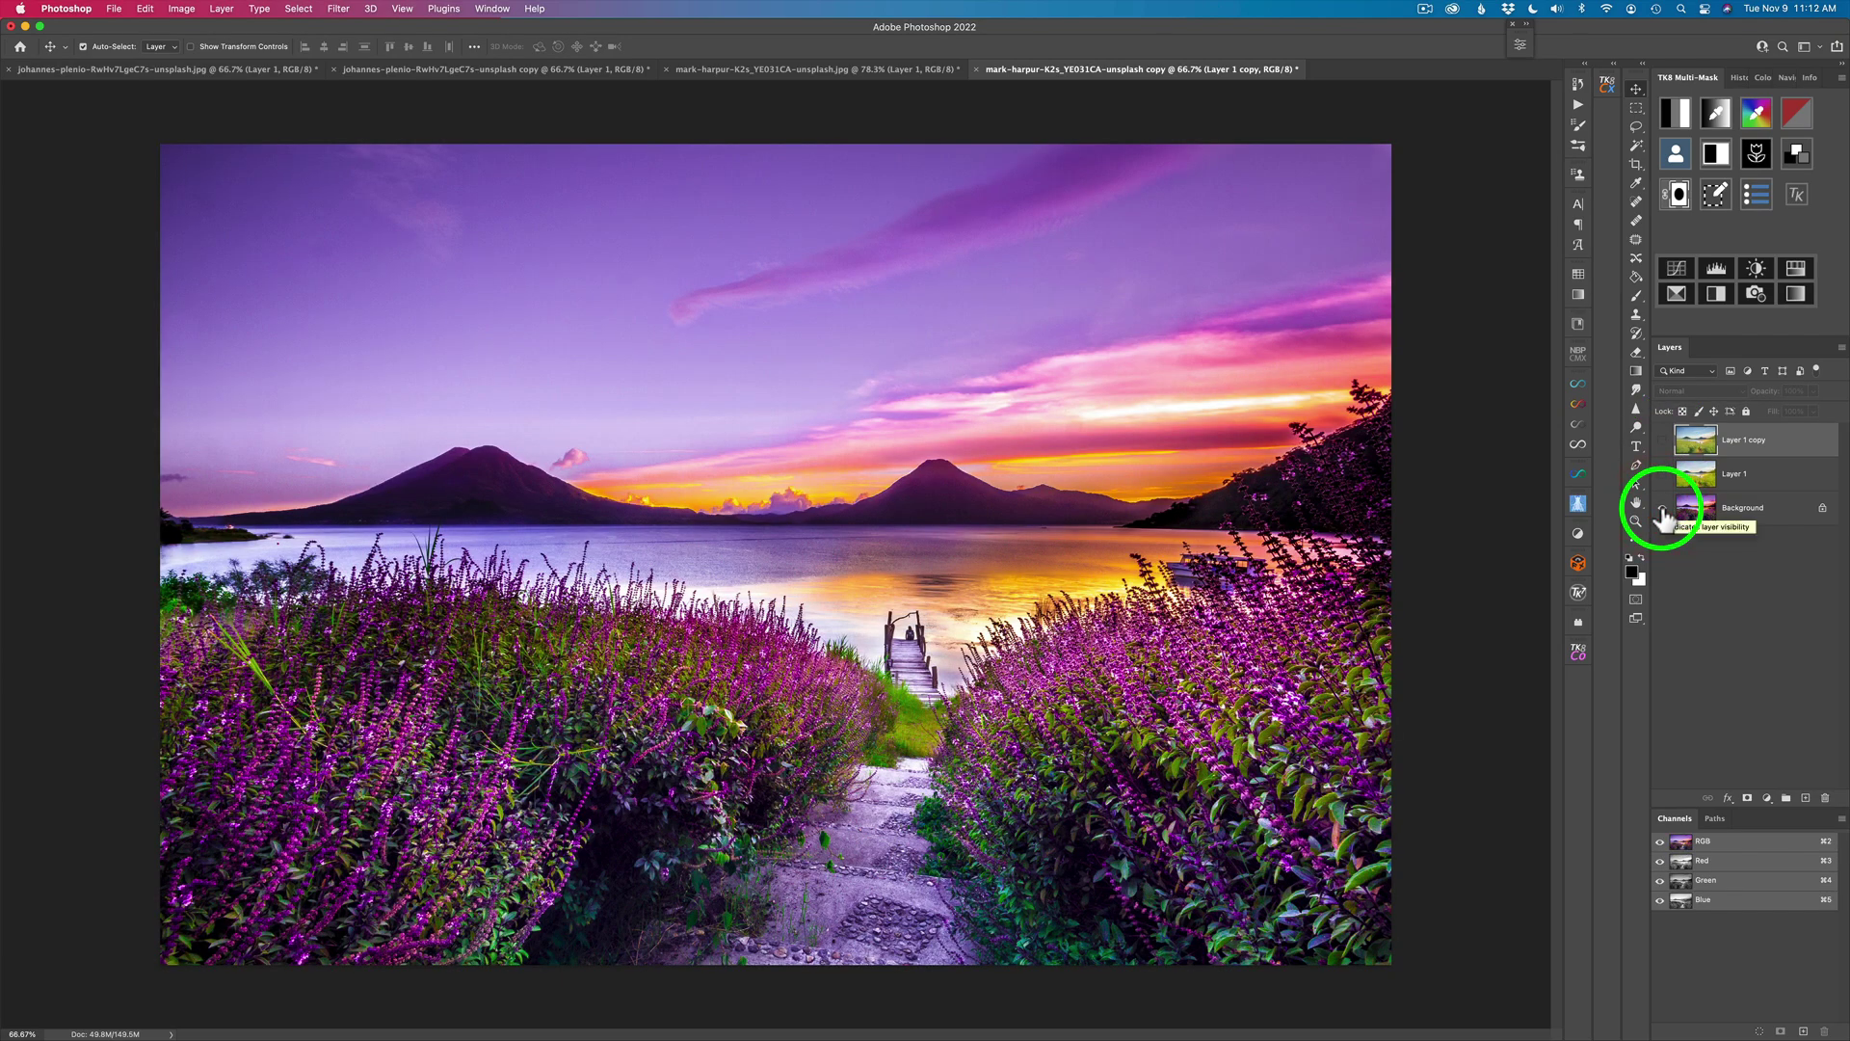
{"action": "left_click", "coordinate": [1662, 509], "text": "alt"}
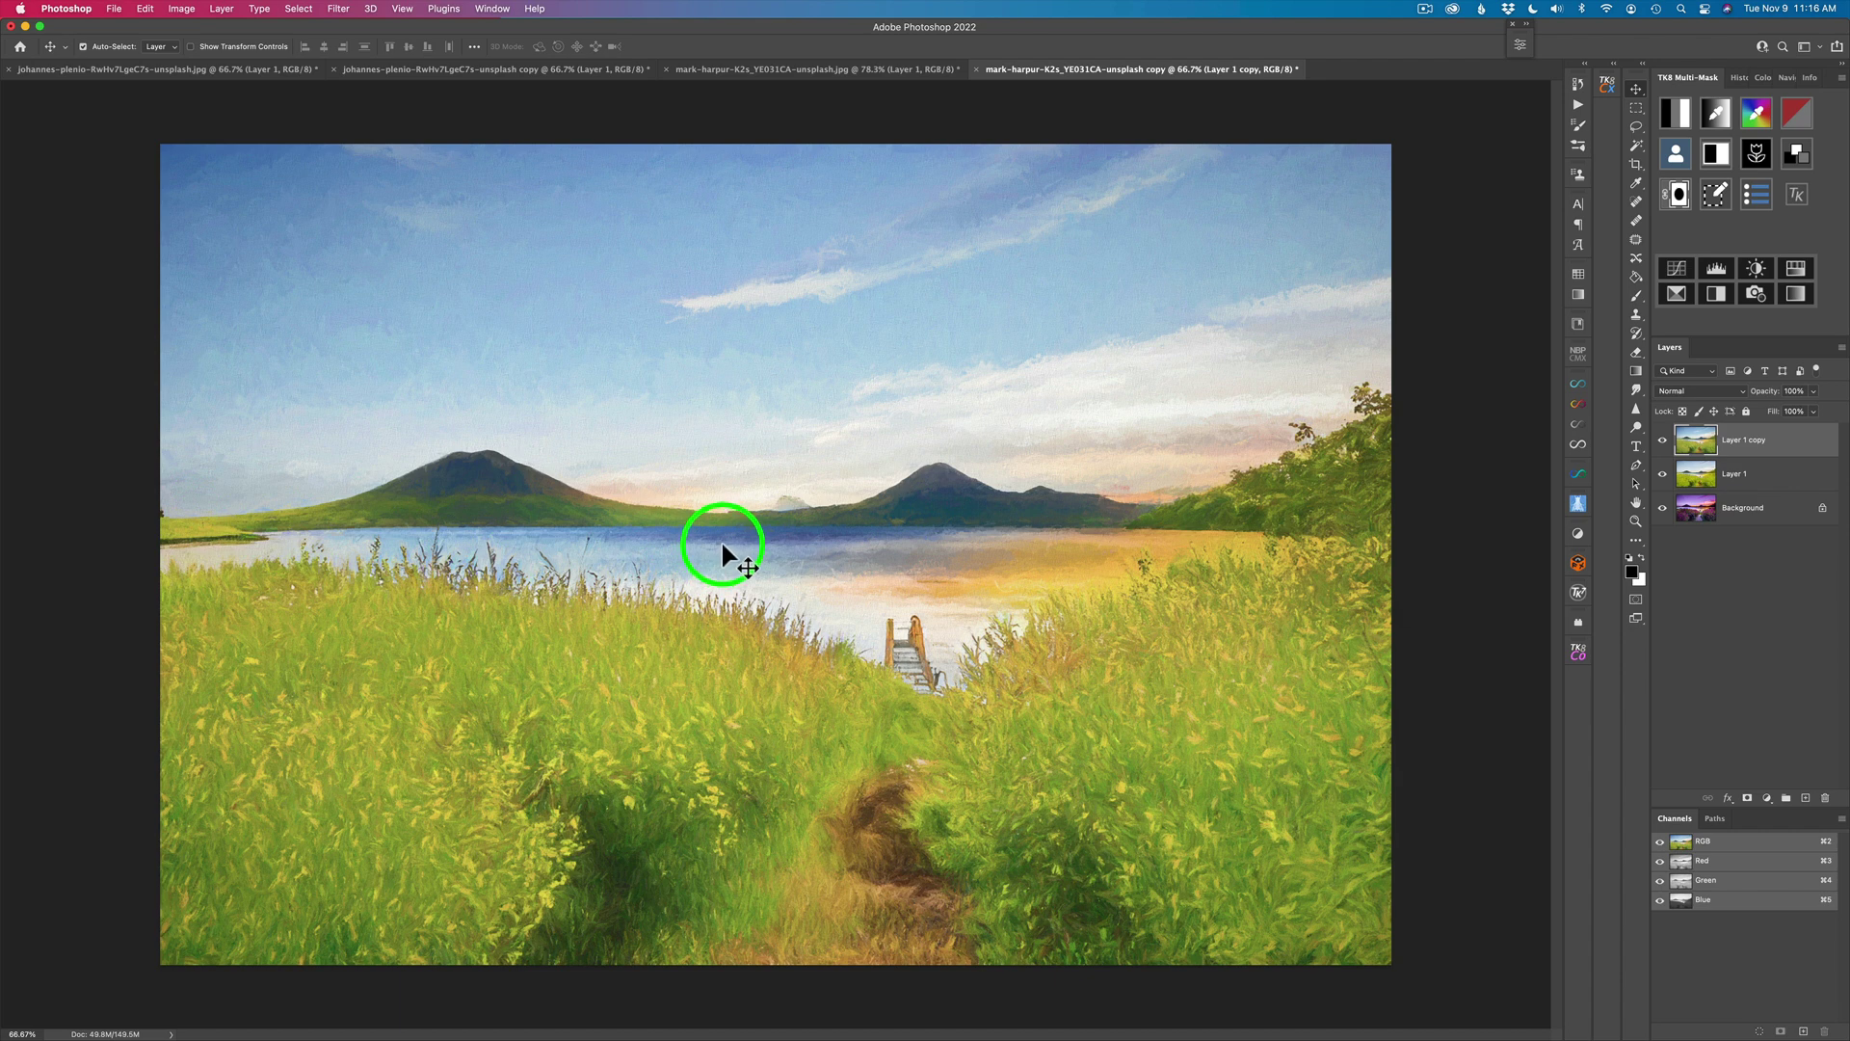
Use the Content-Aware Spot Healing Brush to remove the distant horizon peak and a left-edge spot
{"action": "key", "text": "j"}
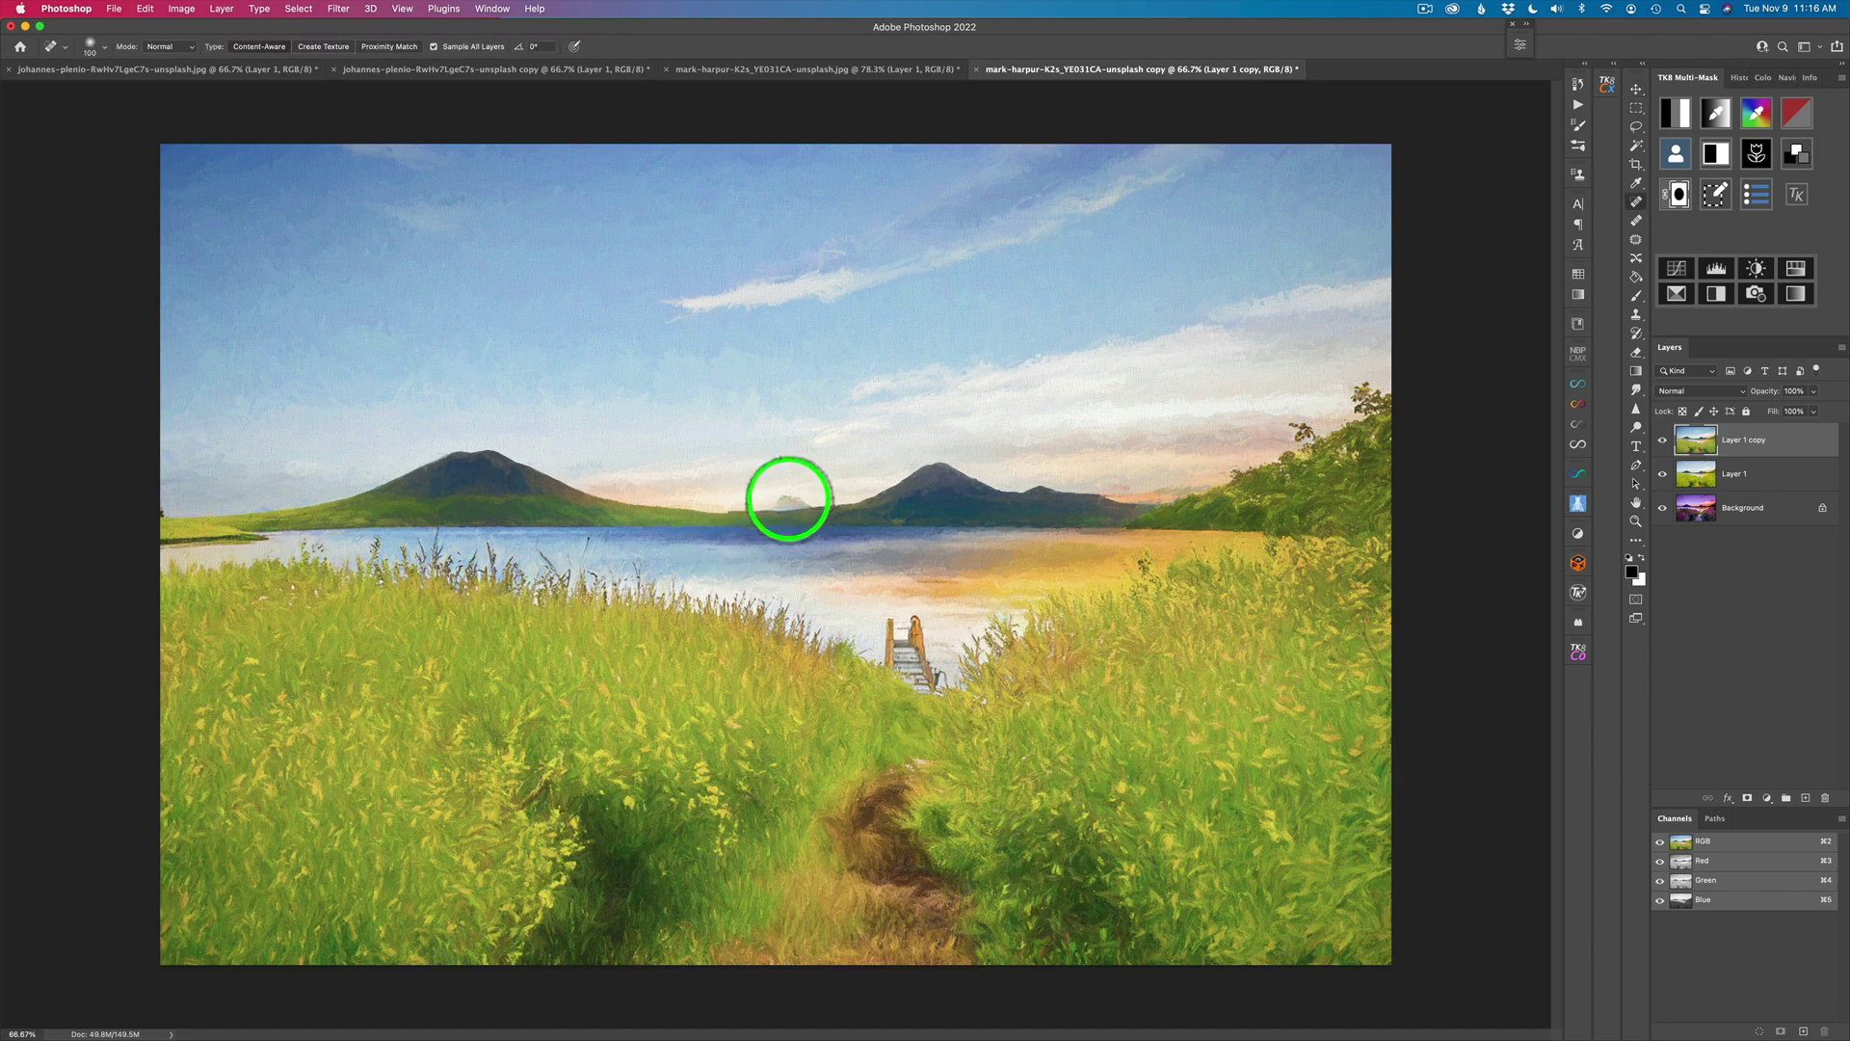
{"action": "mouse_move", "coordinate": [790, 495]}
{"action": "left_mouse_down"}
{"action": "mouse_move", "coordinate": [772, 504]}
{"action": "mouse_move", "coordinate": [810, 495]}
{"action": "left_mouse_up"}
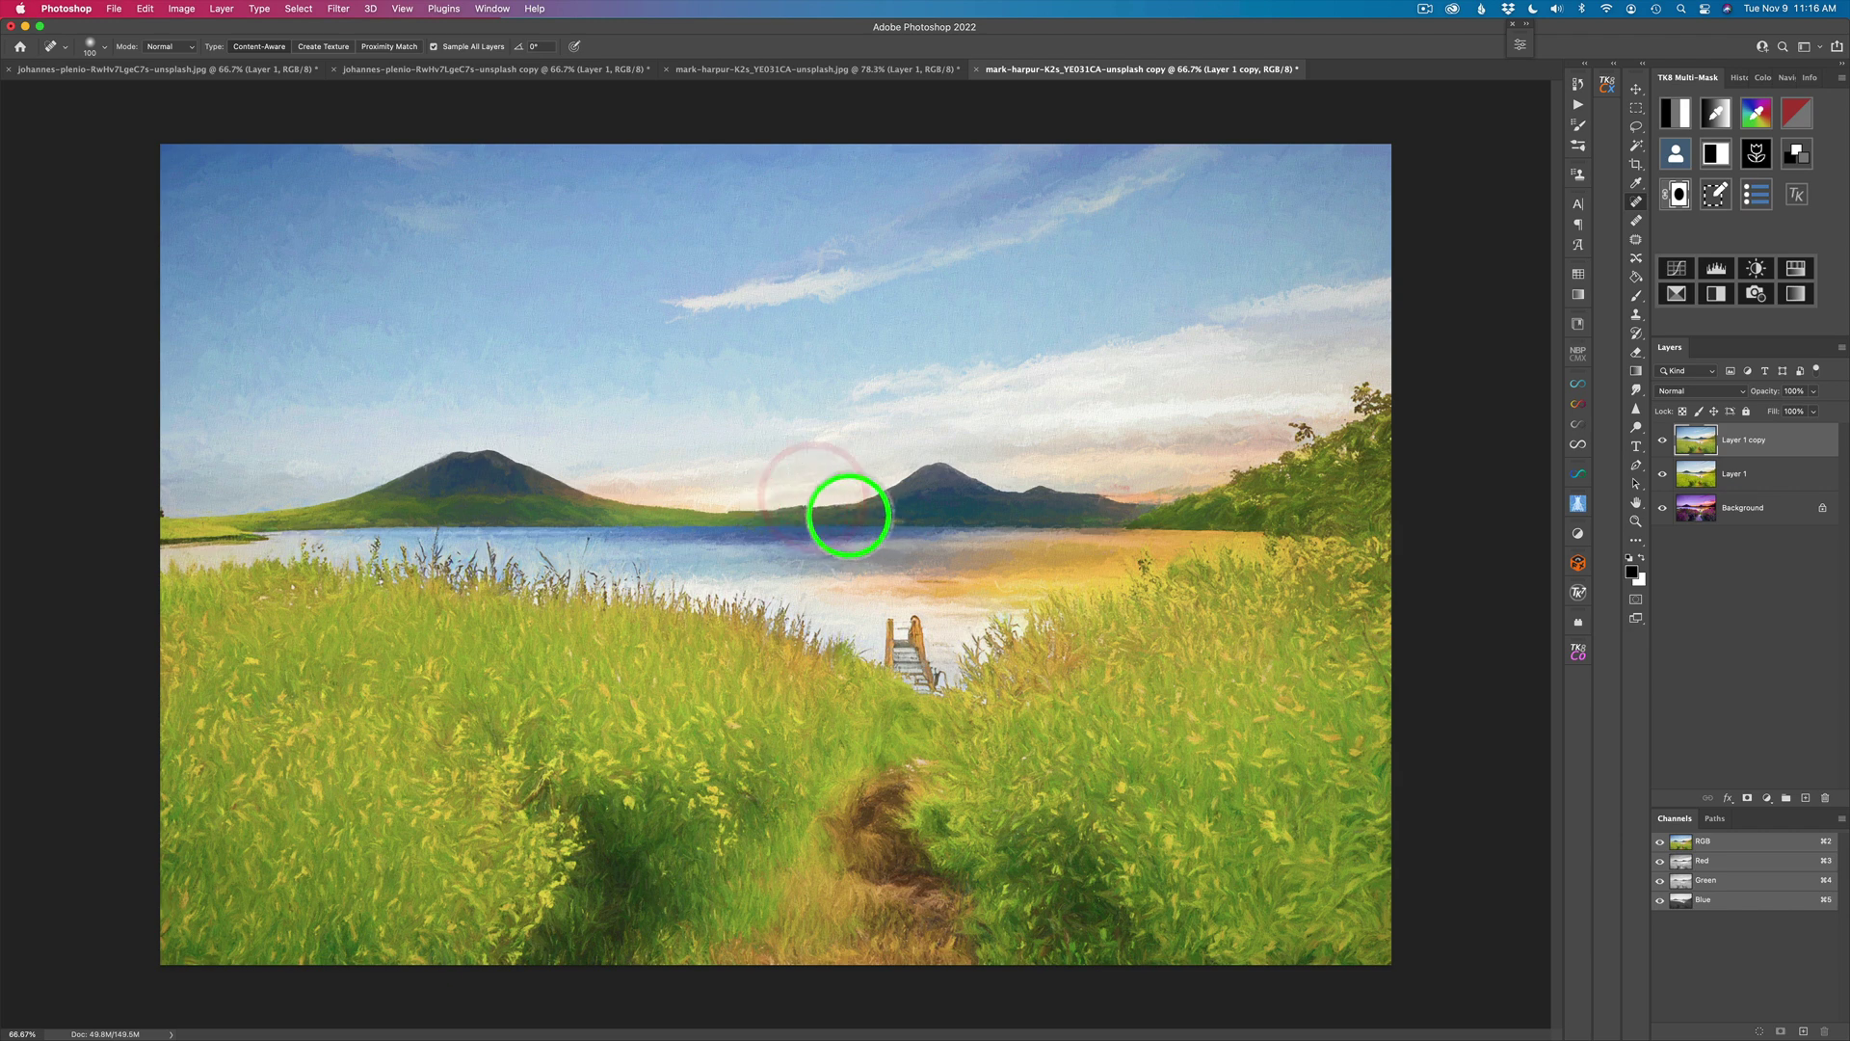
{"action": "left_click", "coordinate": [811, 502]}
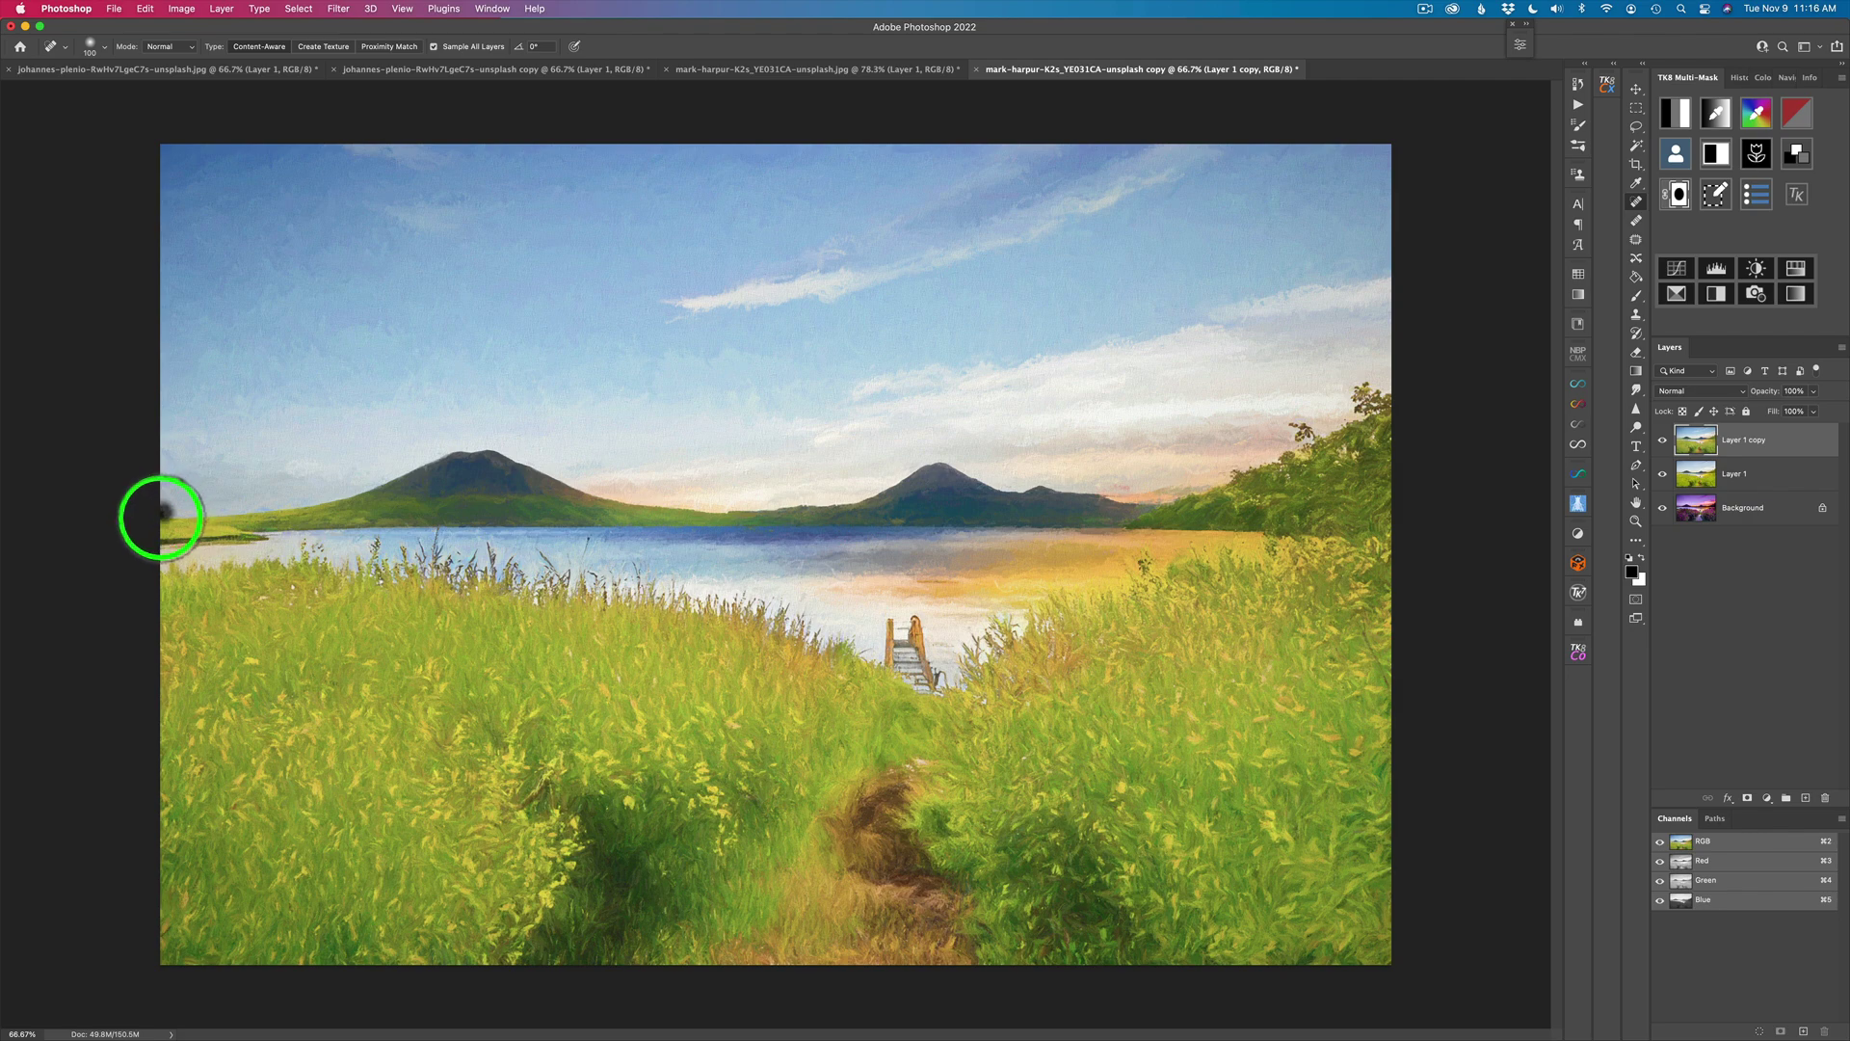
{"action": "left_click", "coordinate": [160, 516]}
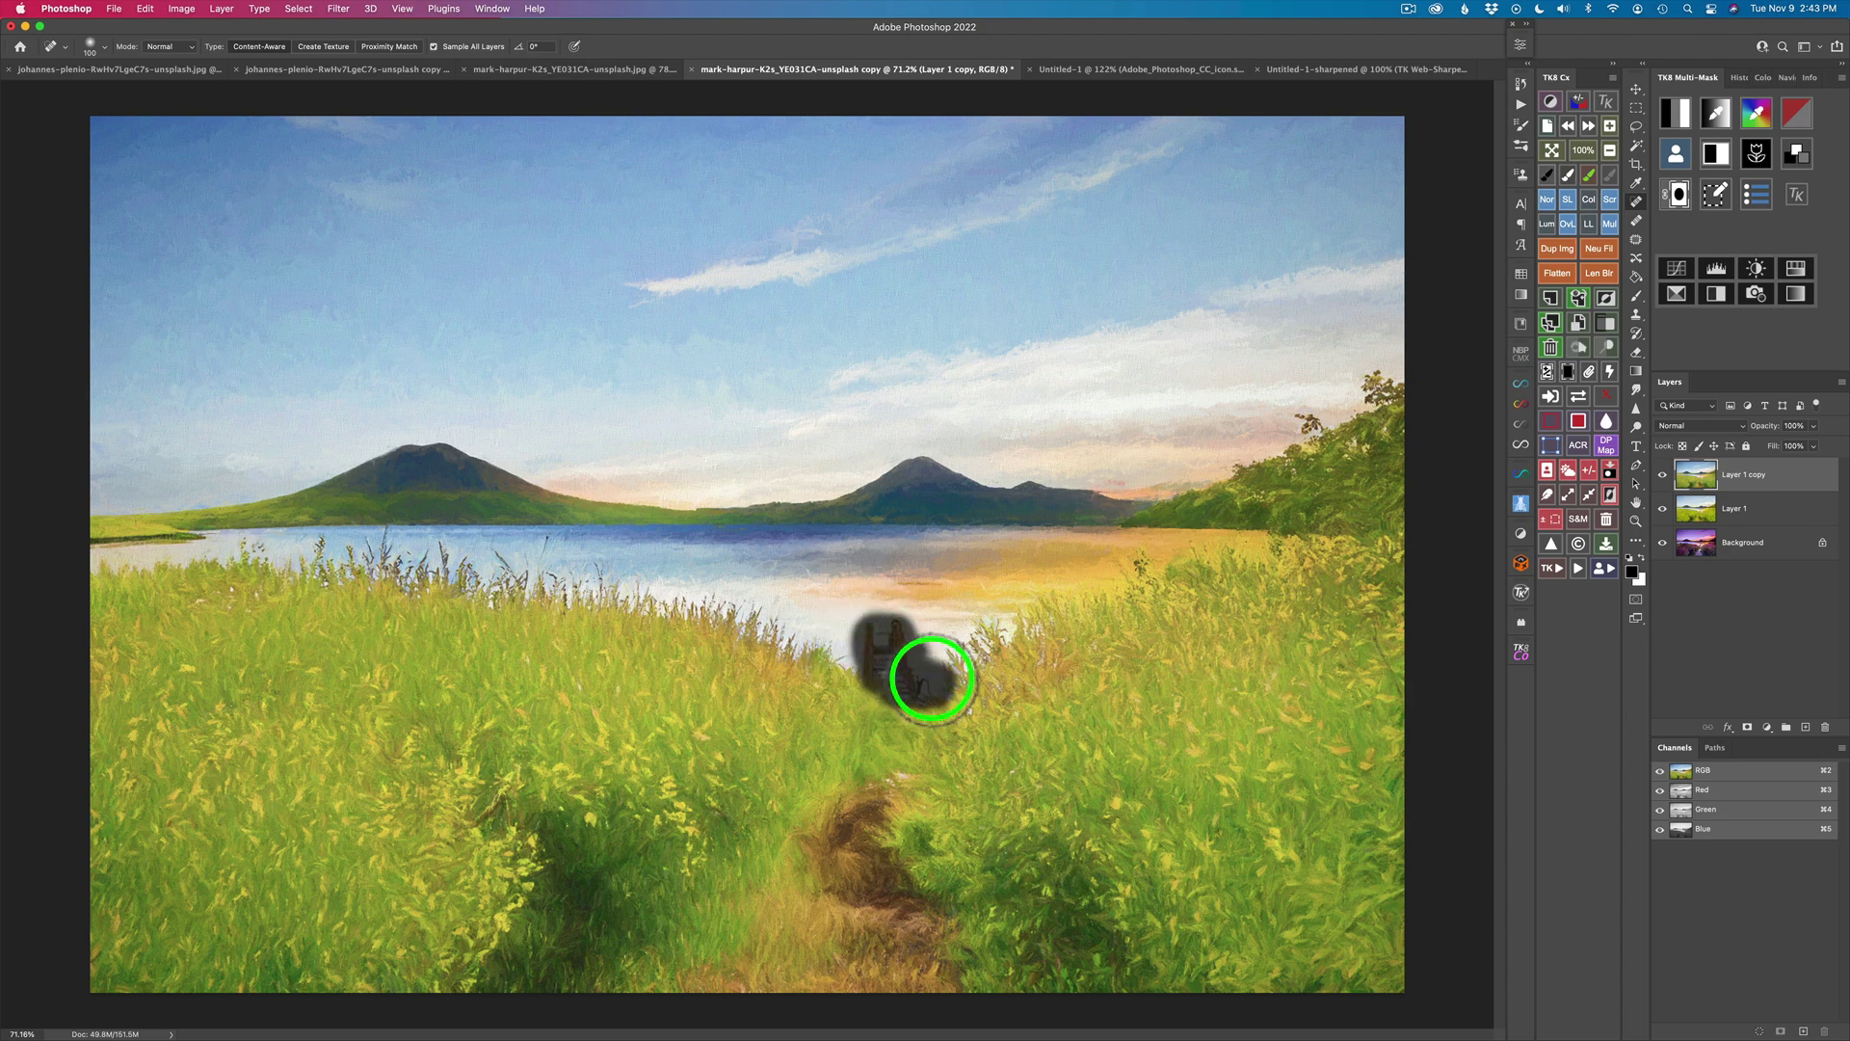
Heal over the wooden dock and its traces so grass and water replace it
{"action": "mouse_move", "coordinate": [950, 691]}
{"action": "left_mouse_down"}
{"action": "mouse_move", "coordinate": [883, 769]}
{"action": "mouse_move", "coordinate": [943, 671]}
{"action": "left_mouse_up"}
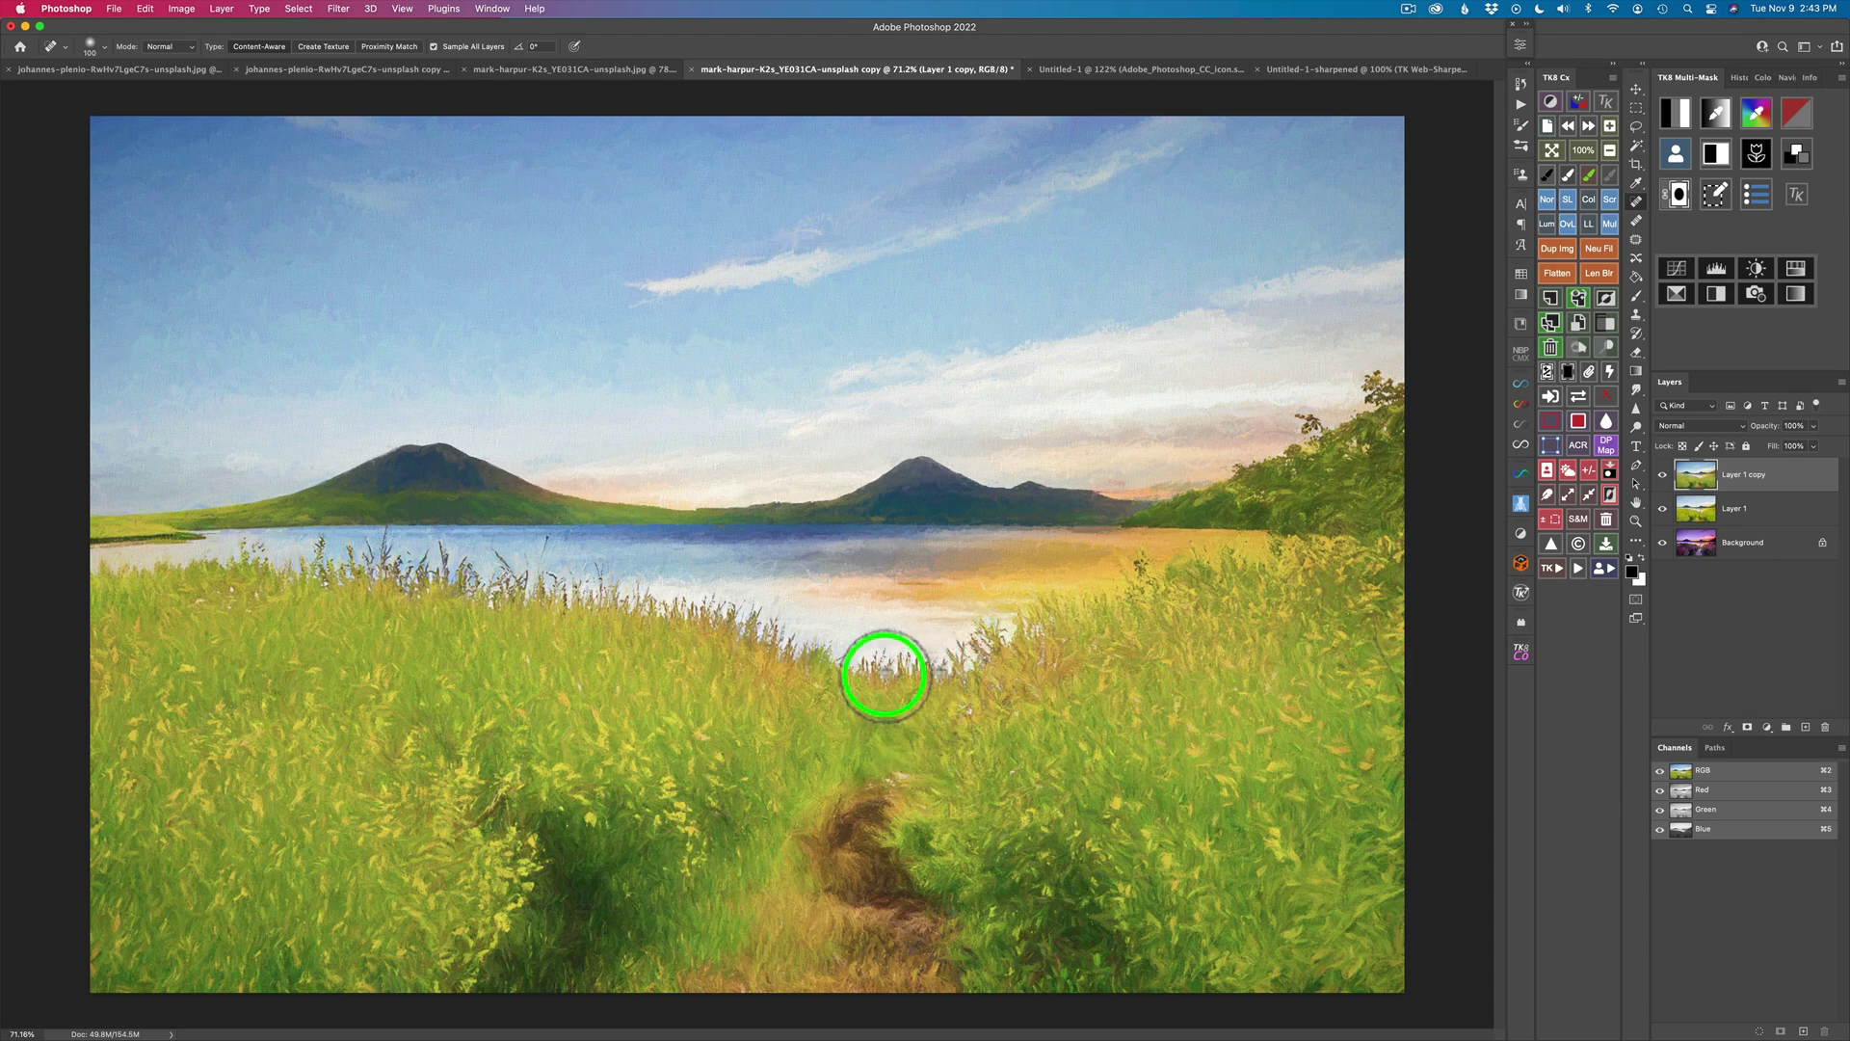
{"action": "mouse_move", "coordinate": [944, 672]}
{"action": "left_mouse_down"}
{"action": "mouse_move", "coordinate": [868, 670]}
{"action": "mouse_move", "coordinate": [866, 721]}
{"action": "mouse_move", "coordinate": [927, 677]}
{"action": "left_mouse_up"}
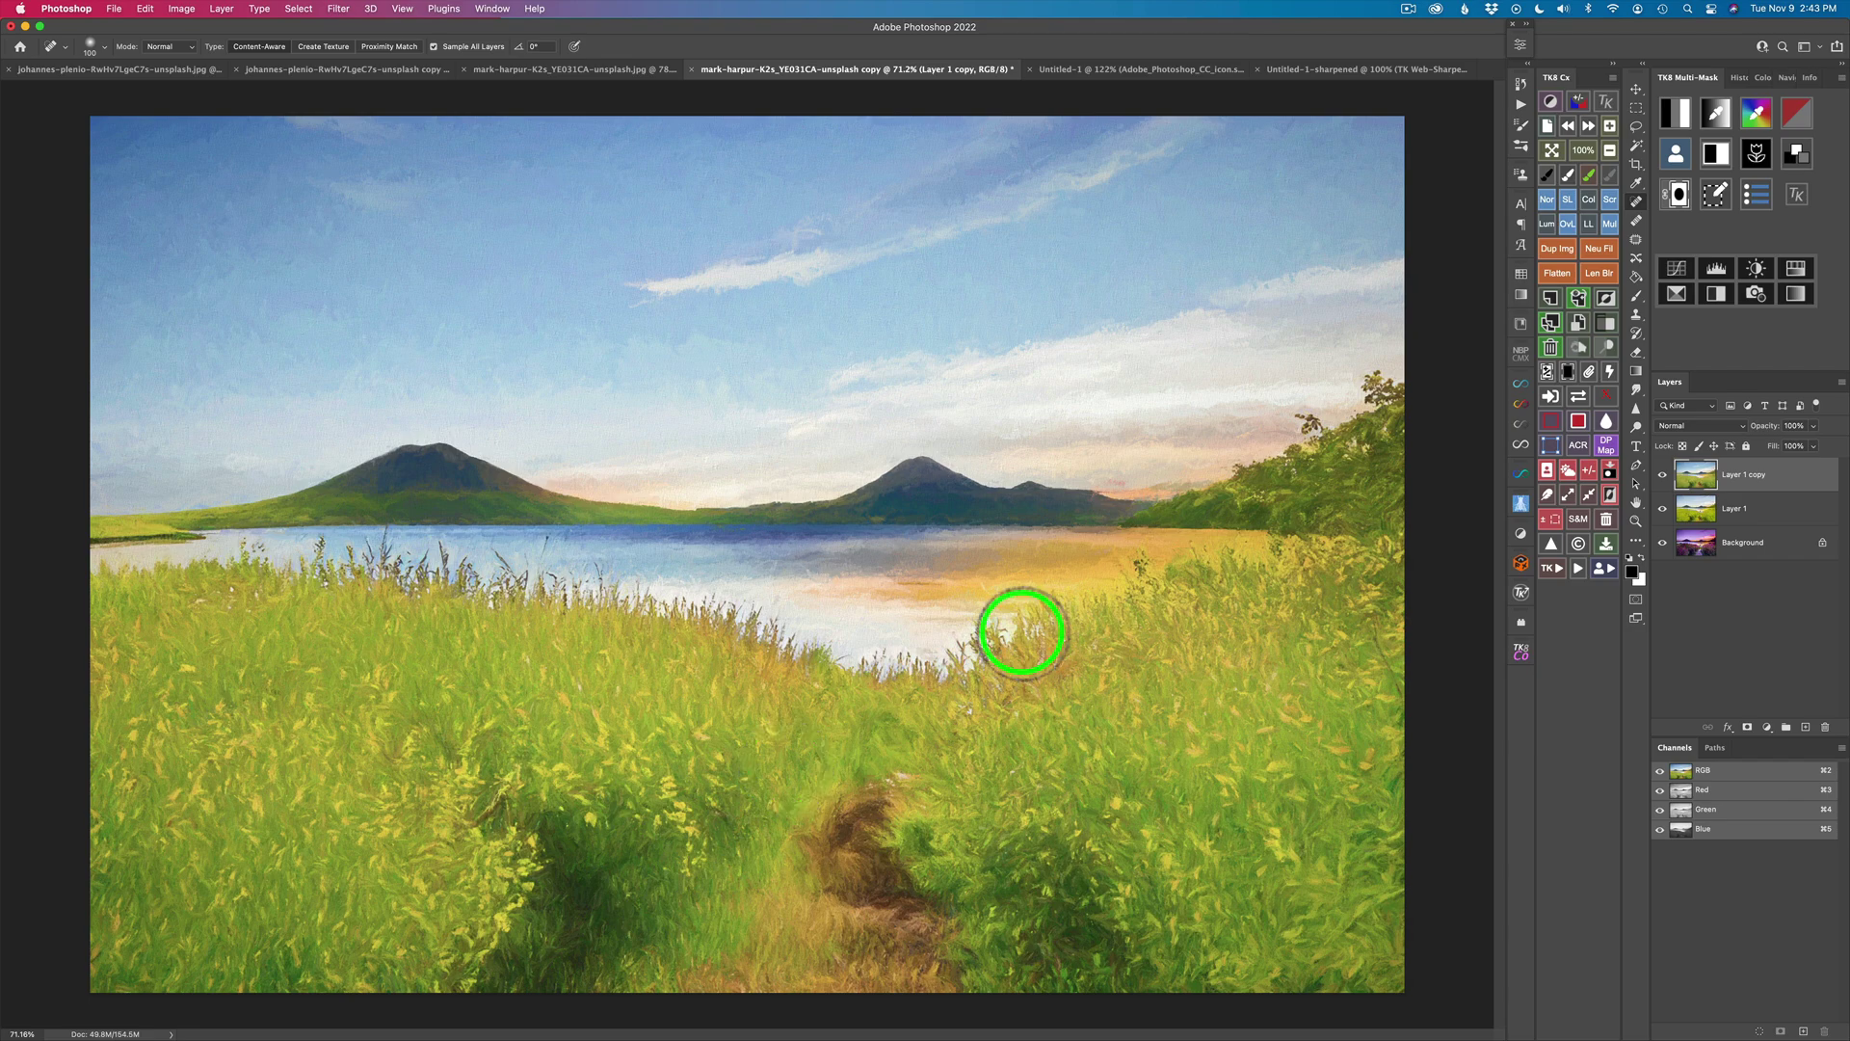